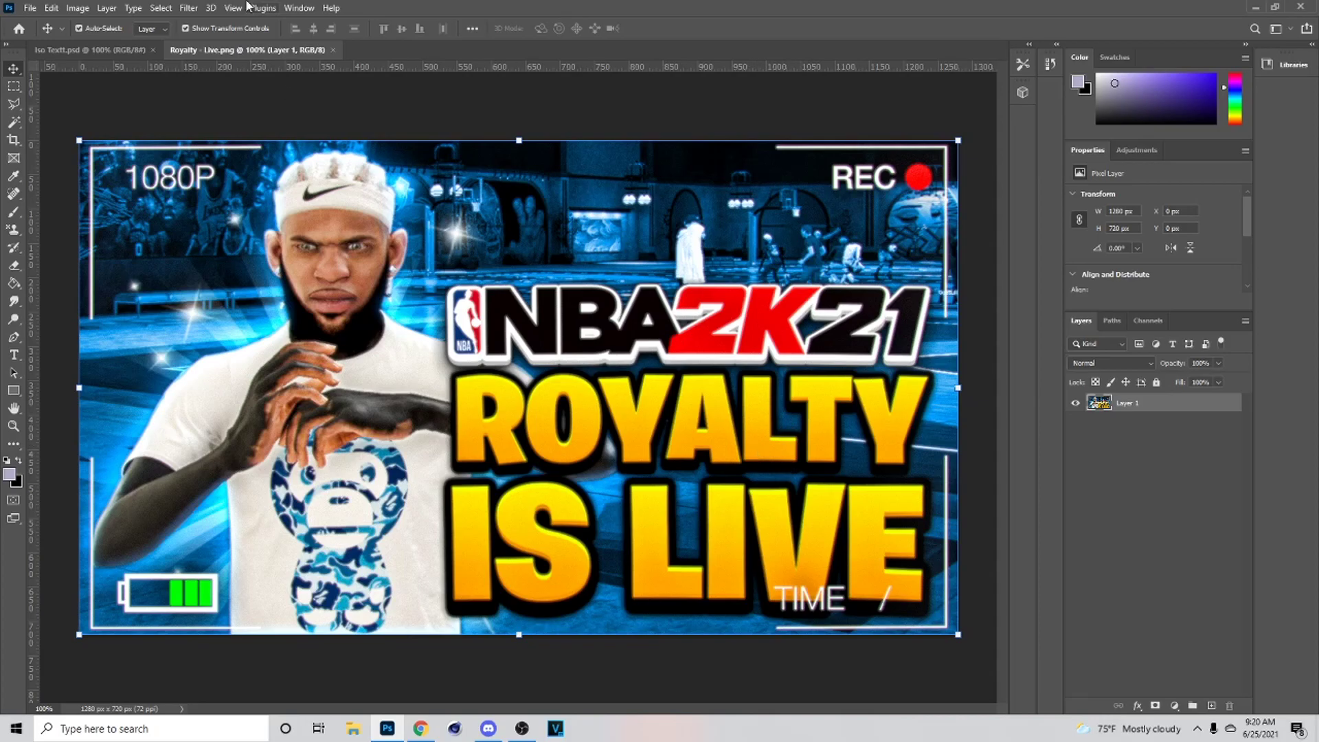
# With the Royalty - Live reference open, bring up the File menu to start a new design
pyautogui.click(31, 8)
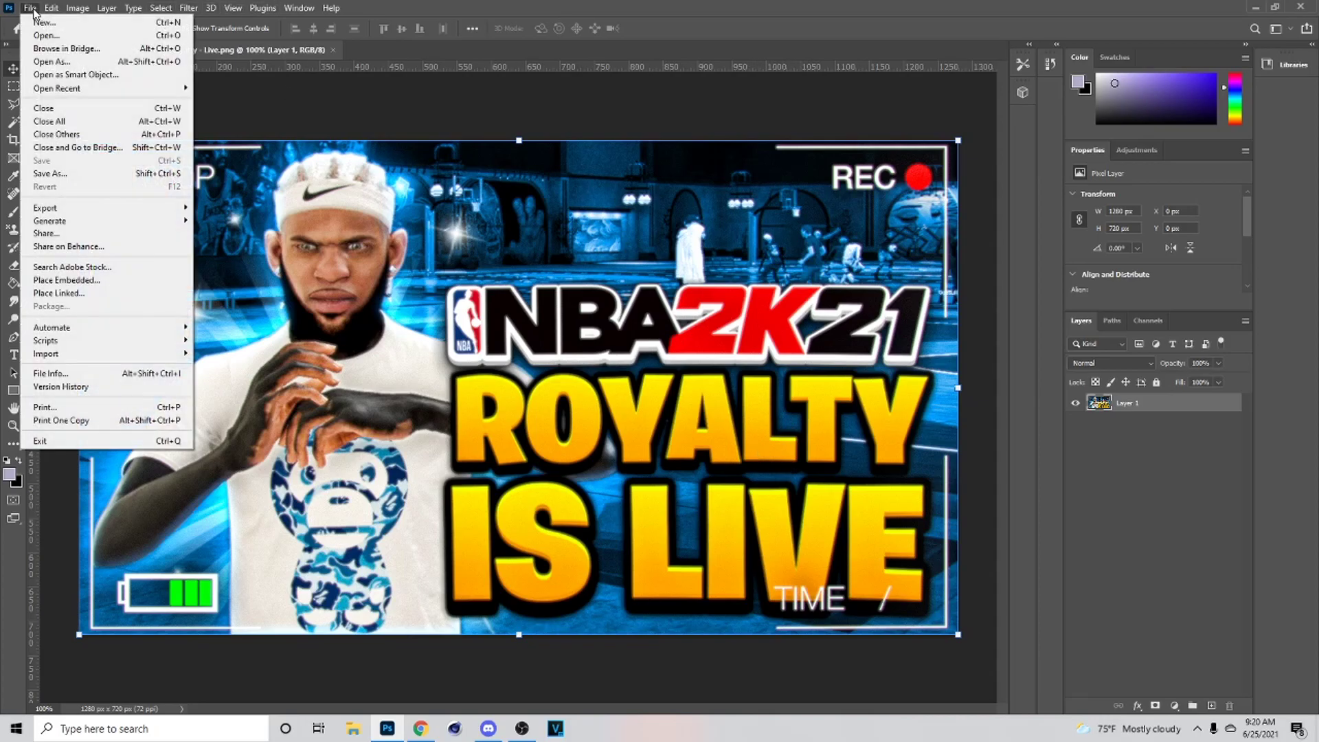
# Create a 1280×720 transparent document and paste the court screenshot in, shifted up and left
pyautogui.click(43, 21)
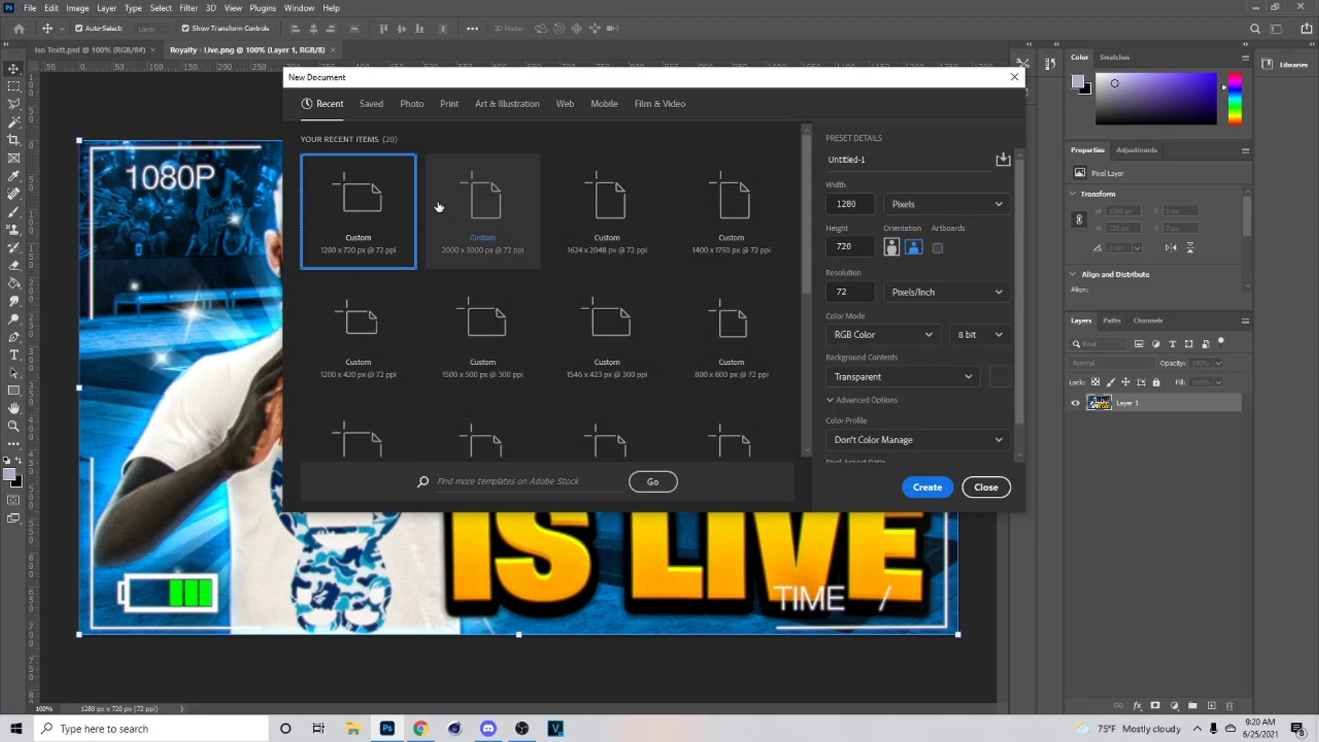
pyautogui.click(925, 488)
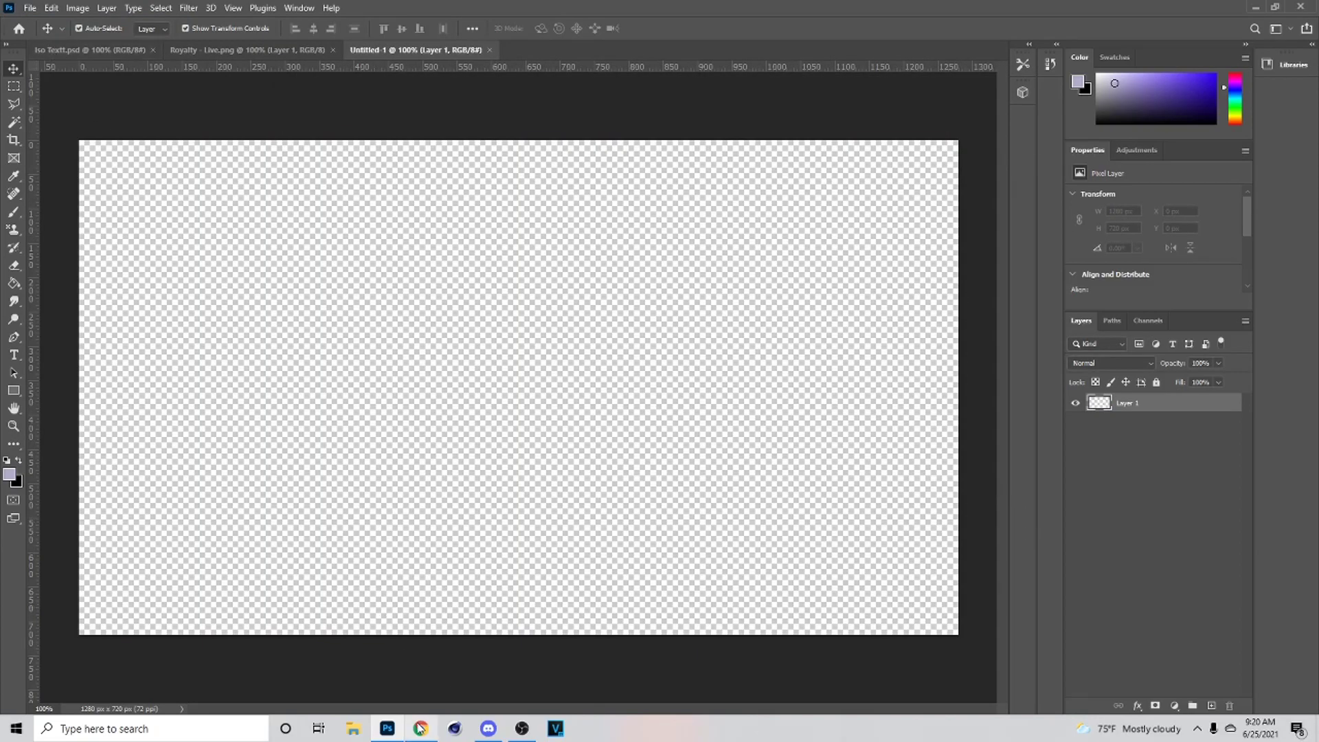
pyautogui.moveTo(412, 733)
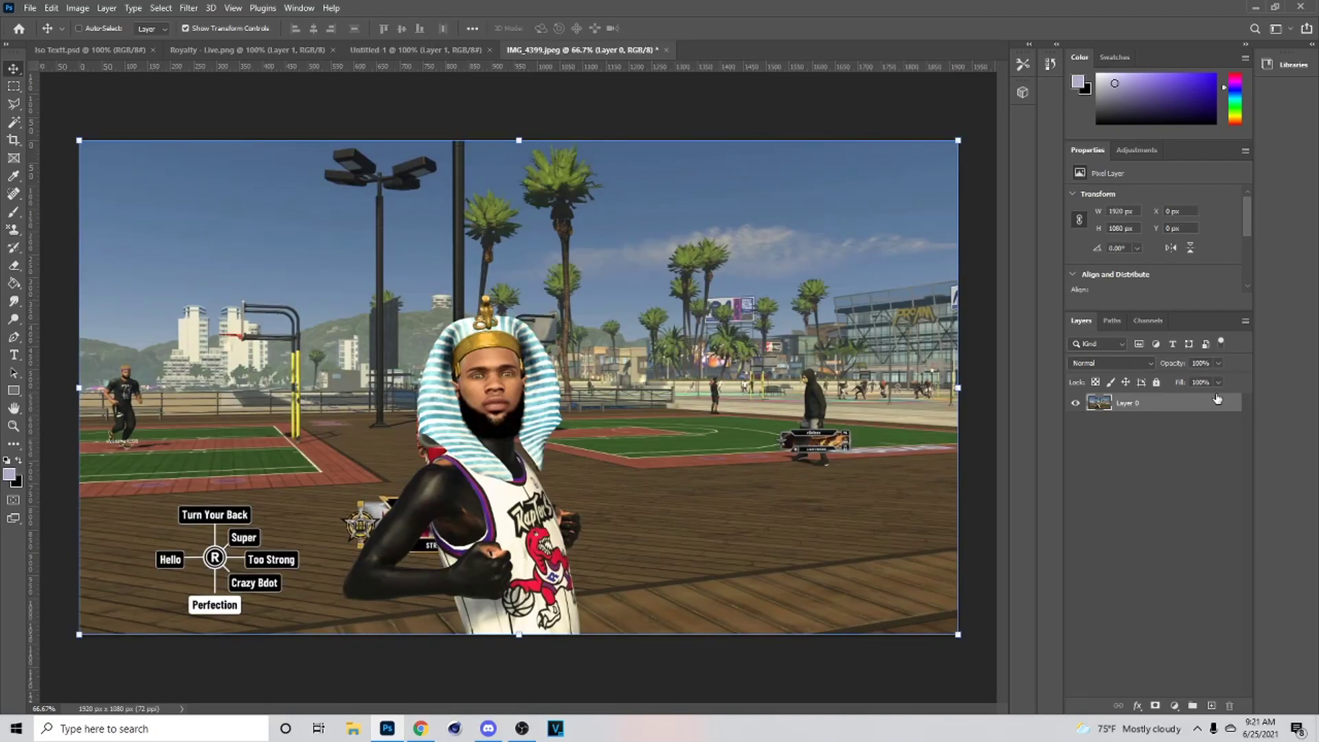
pyautogui.click(359, 51)
pyautogui.hotkey('ctrl', 'v')
pyautogui.moveTo(811, 382); pyautogui.dragTo(603, 302)
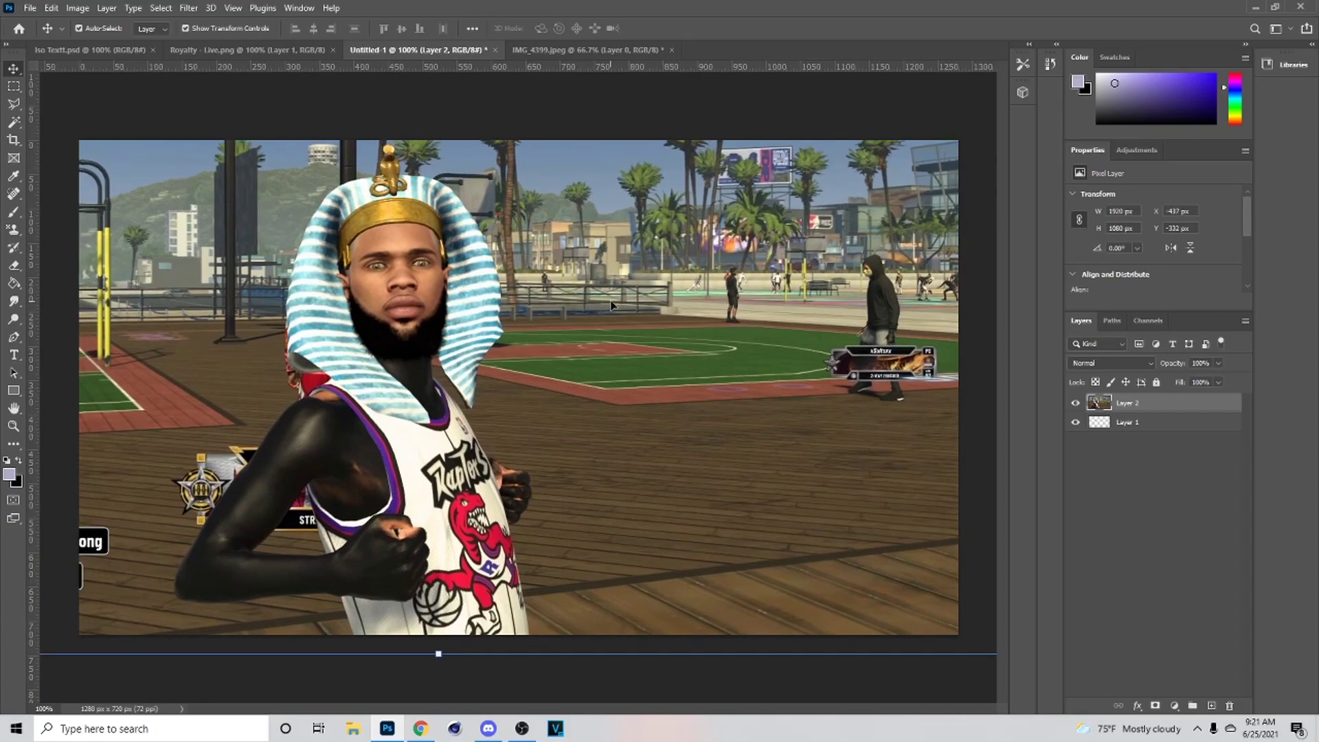
pyautogui.press('p')
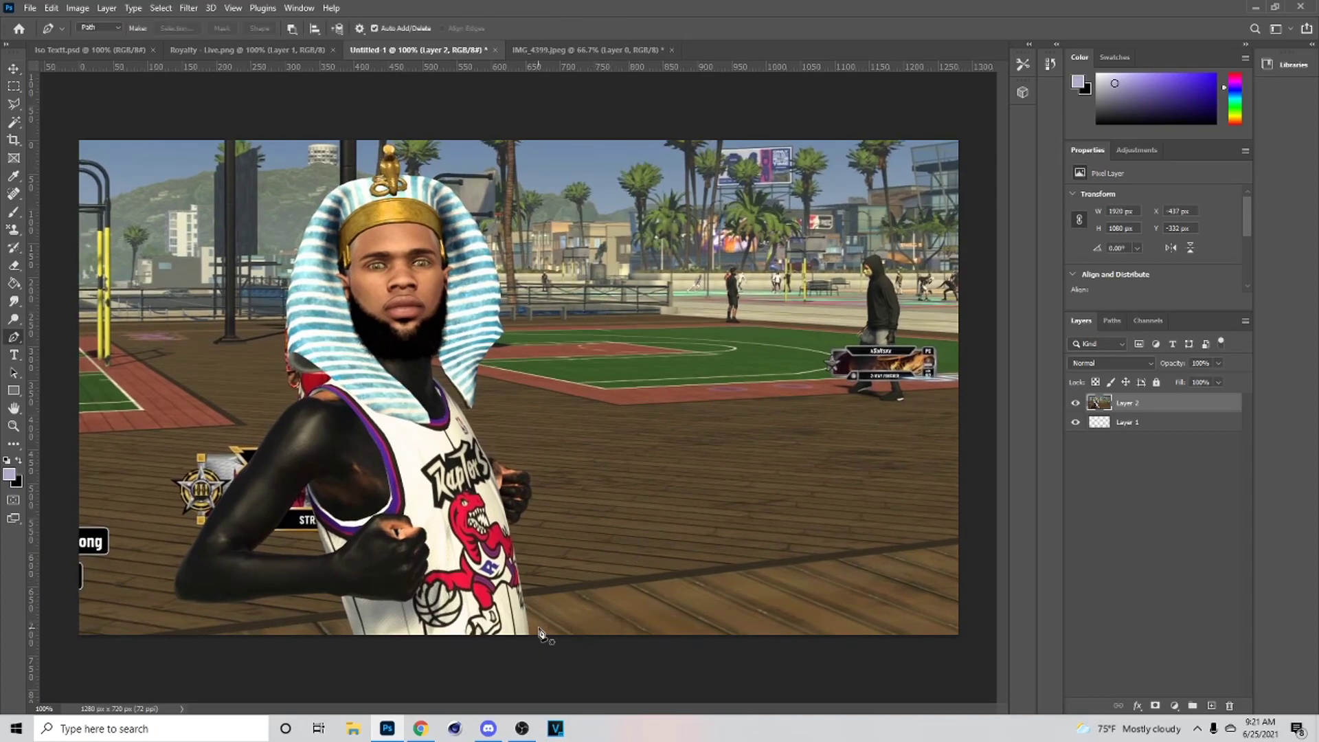
# Trace a pen outline up the jersey edge, around the fist and over the headdress top
pyautogui.scroll(2, 543, 632)
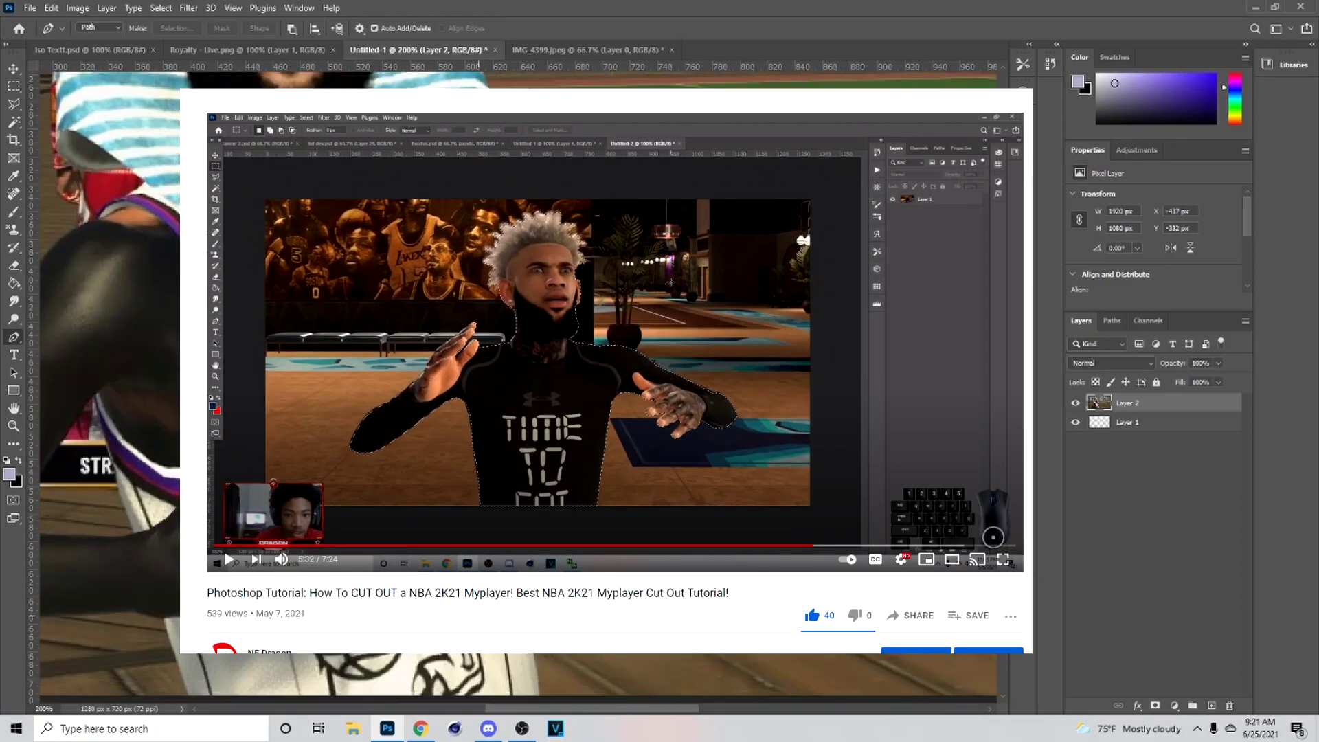
pyautogui.rightClick(550, 557)
pyautogui.click(539, 552)
pyautogui.moveTo(512, 396); pyautogui.dragTo(526, 290)
pyautogui.keyDown('alt'); pyautogui.click(512, 396); pyautogui.keyUp('alt')
pyautogui.click(498, 330)
pyautogui.moveTo(536, 283); pyautogui.dragTo(538, 269)
pyautogui.keyDown('alt'); pyautogui.click(536, 252); pyautogui.keyUp('alt')
pyautogui.moveTo(537, 252); pyautogui.dragTo(509, 222)
pyautogui.click(495, 219)
pyautogui.scroll(3, 459, 199)
pyautogui.moveTo(395, 290); pyautogui.dragTo(302, 206)
pyautogui.keyDown('alt'); pyautogui.click(346, 237); pyautogui.keyUp('alt')
pyautogui.moveTo(382, 243); pyautogui.dragTo(440, 127)
pyautogui.click(436, 217)
pyautogui.scroll(2, 436, 217)
pyautogui.click(480, 220)
pyautogui.click(486, 209)
pyautogui.scroll(4, 479, 164)
pyautogui.scroll(3, 459, 179)
pyautogui.click(372, 148)
pyautogui.click(333, 132)
pyautogui.click(278, 129)
# Continue the outline around the cobra crest, down the headdress's left edge and arm, closing it
pyautogui.scroll(3, 279, 129)
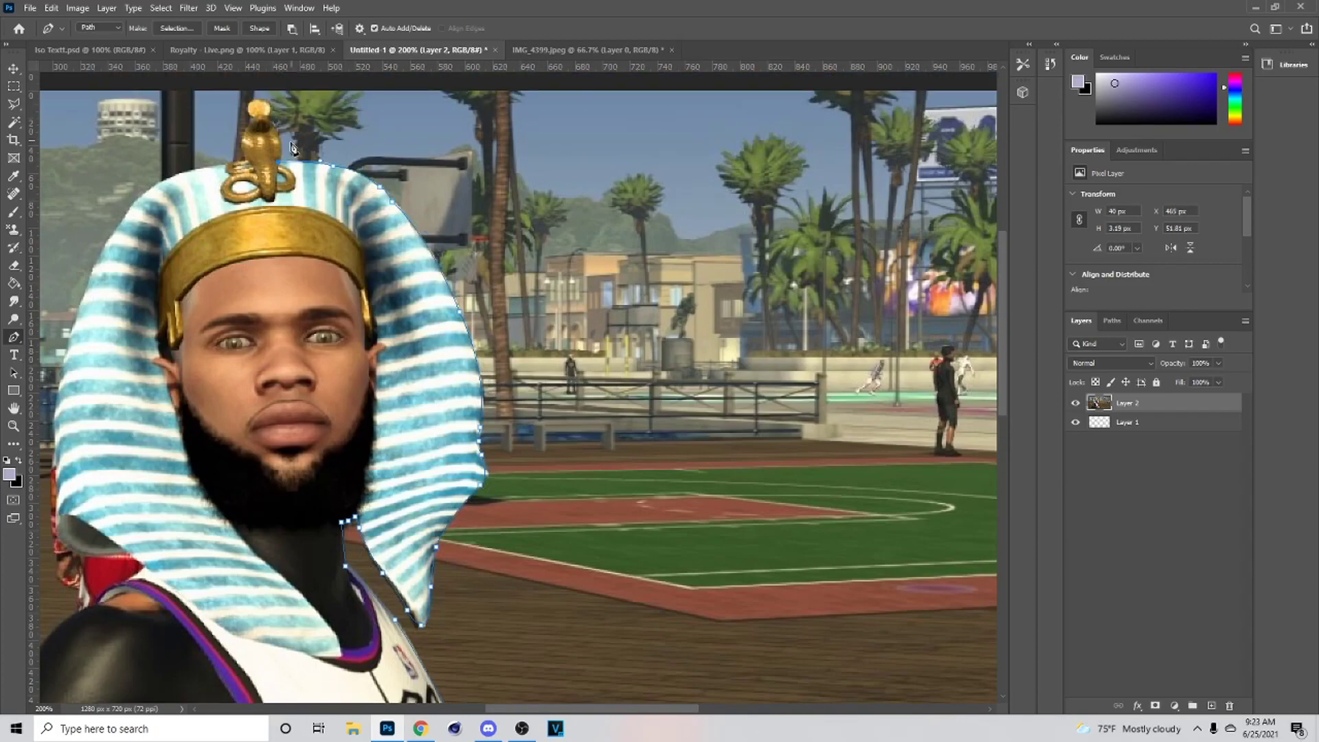
pyautogui.click(243, 140)
pyautogui.click(225, 165)
pyautogui.moveTo(142, 195); pyautogui.dragTo(114, 213)
pyautogui.scroll(-5, 142, 195)
pyautogui.moveTo(120, 169); pyautogui.dragTo(108, 184)
pyautogui.click(78, 255)
pyautogui.moveTo(56, 357); pyautogui.dragTo(54, 376)
pyautogui.click(56, 423)
pyautogui.click(80, 500)
pyautogui.click(123, 497)
pyautogui.click(144, 511)
pyautogui.hscroll(-5, 144, 511)
pyautogui.moveTo(478, 334); pyautogui.dragTo(470, 340)
pyautogui.click(447, 352)
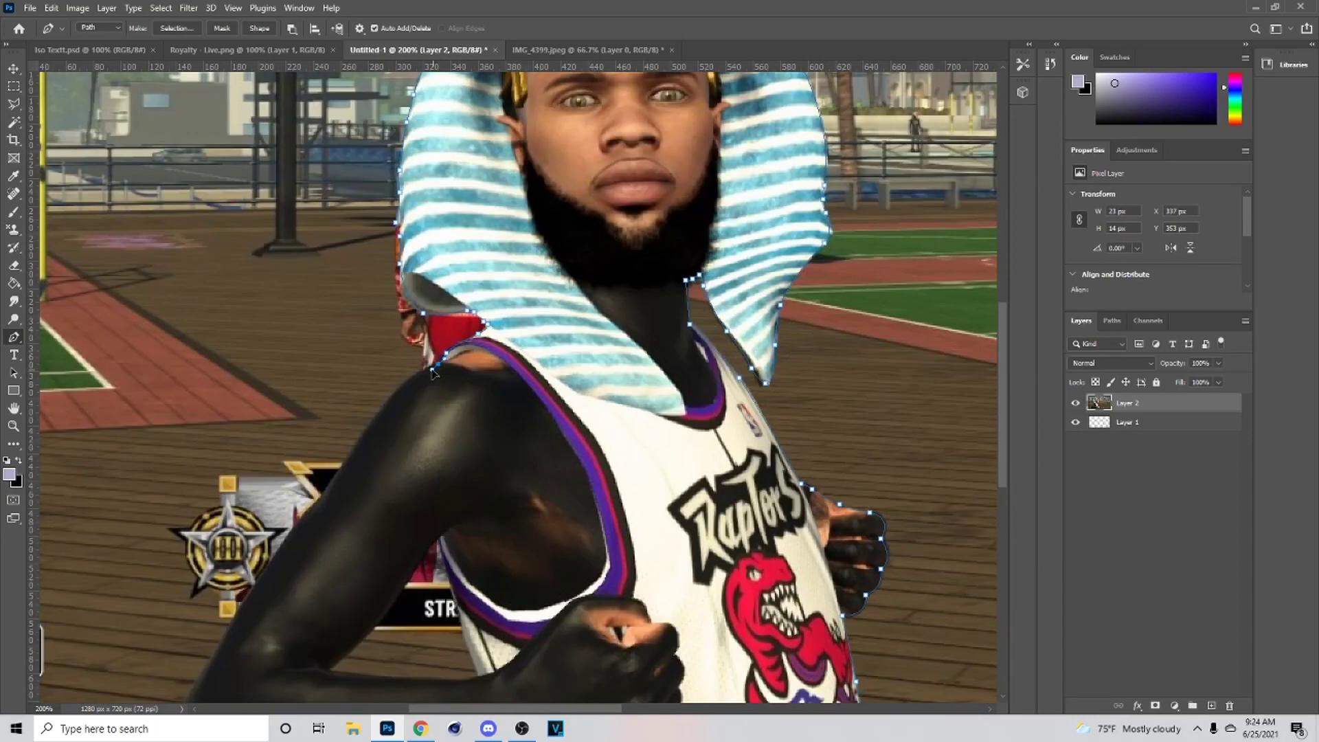
pyautogui.moveTo(374, 418); pyautogui.dragTo(341, 460)
pyautogui.scroll(-3, 341, 460)
pyautogui.click(247, 484)
pyautogui.click(178, 641)
pyautogui.click(368, 649)
pyautogui.scroll(-3, 510, 654)
# Convert the closed outline to a selection and make the court layer visible again
pyautogui.rightClick(519, 341)
pyautogui.click(533, 400)
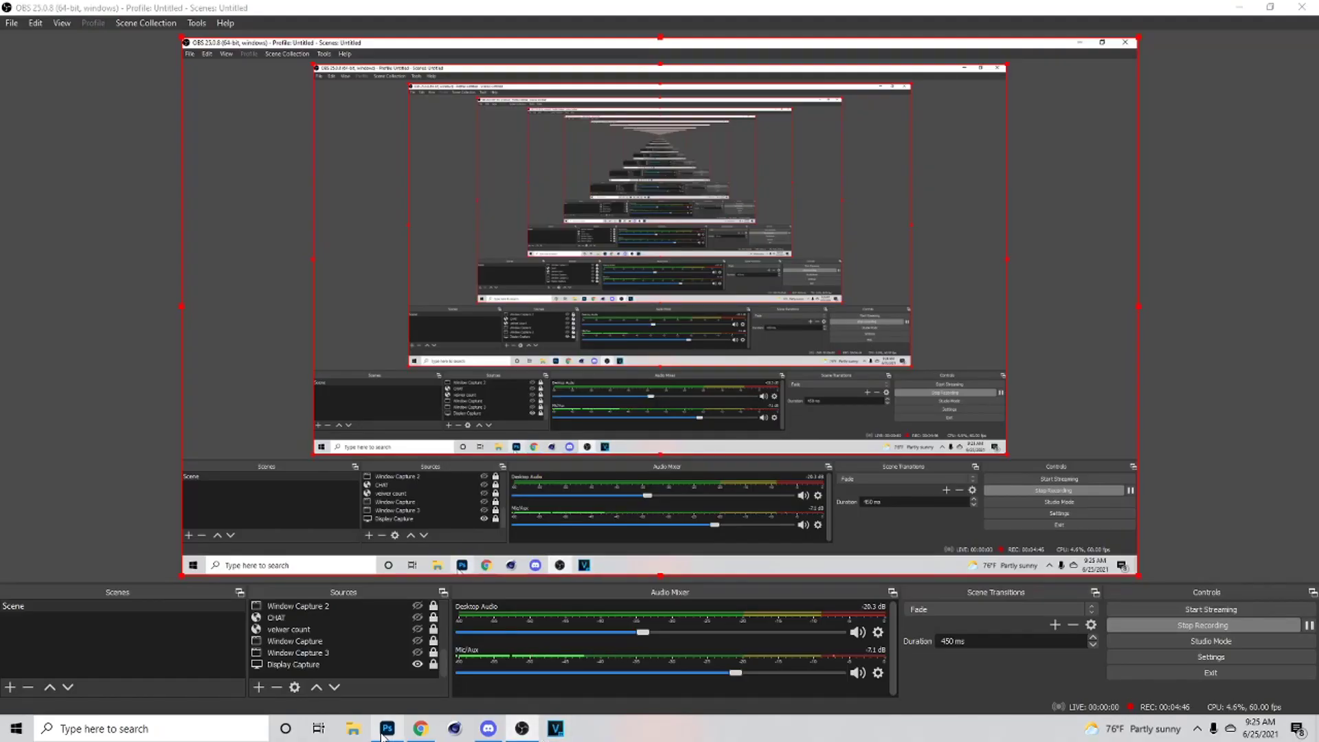
pyautogui.click(386, 728)
pyautogui.click(1076, 421)
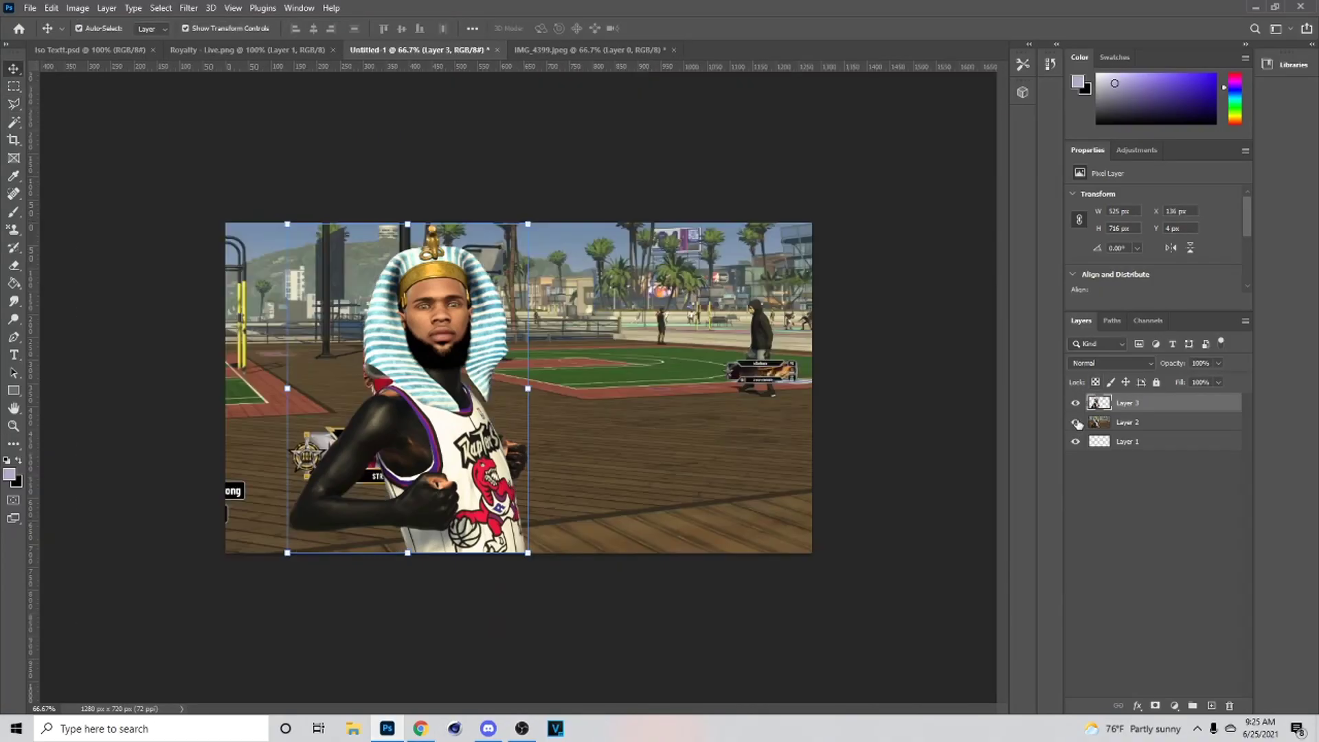
# Apply a Camera Raw filter to the player, slightly raising highlights, shadows, whites, blacks and texture
pyautogui.click(188, 7)
pyautogui.moveTo(233, 9)
pyautogui.moveTo(188, 7)
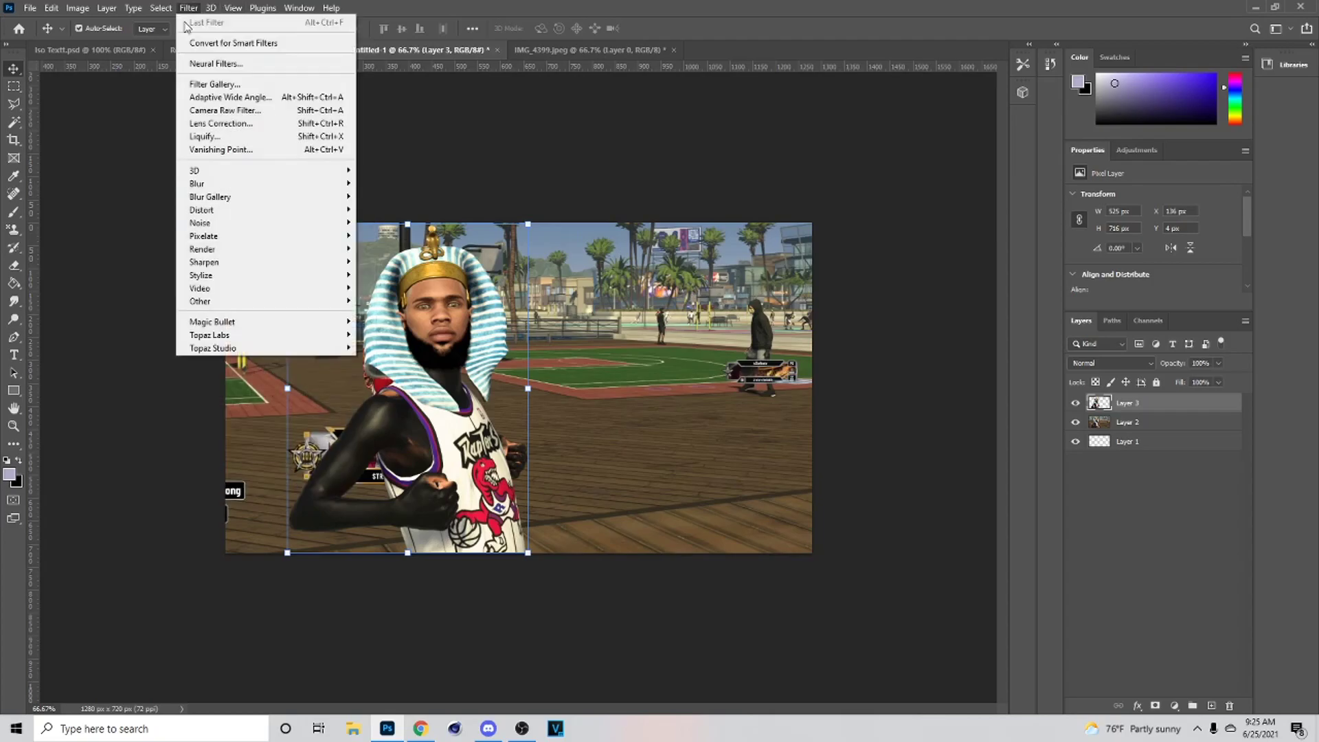
pyautogui.click(233, 103)
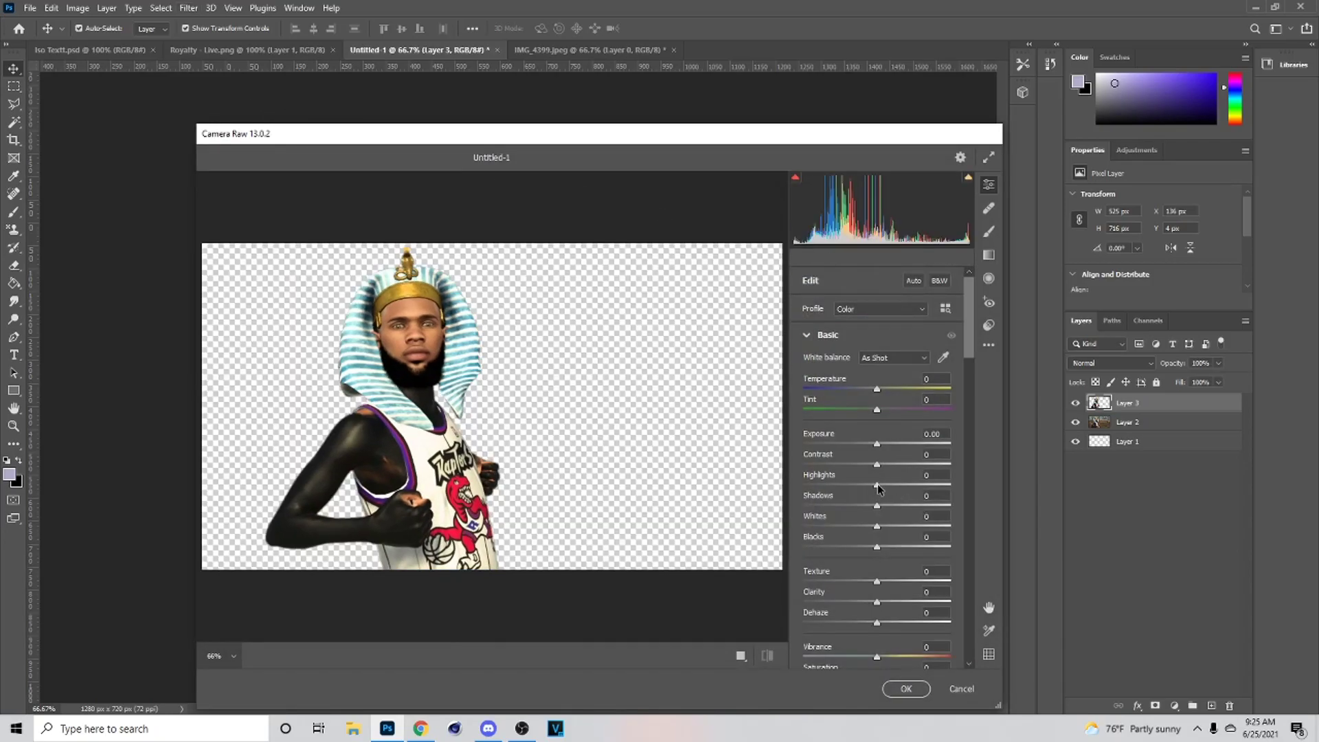
pyautogui.moveTo(877, 486); pyautogui.dragTo(877, 445)
pyautogui.click(885, 505)
pyautogui.click(885, 526)
pyautogui.click(886, 546)
pyautogui.scroll(-1, 880, 461)
pyautogui.moveTo(877, 516); pyautogui.dragTo(889, 517)
pyautogui.moveTo(886, 482); pyautogui.dragTo(889, 484)
pyautogui.press('Return')
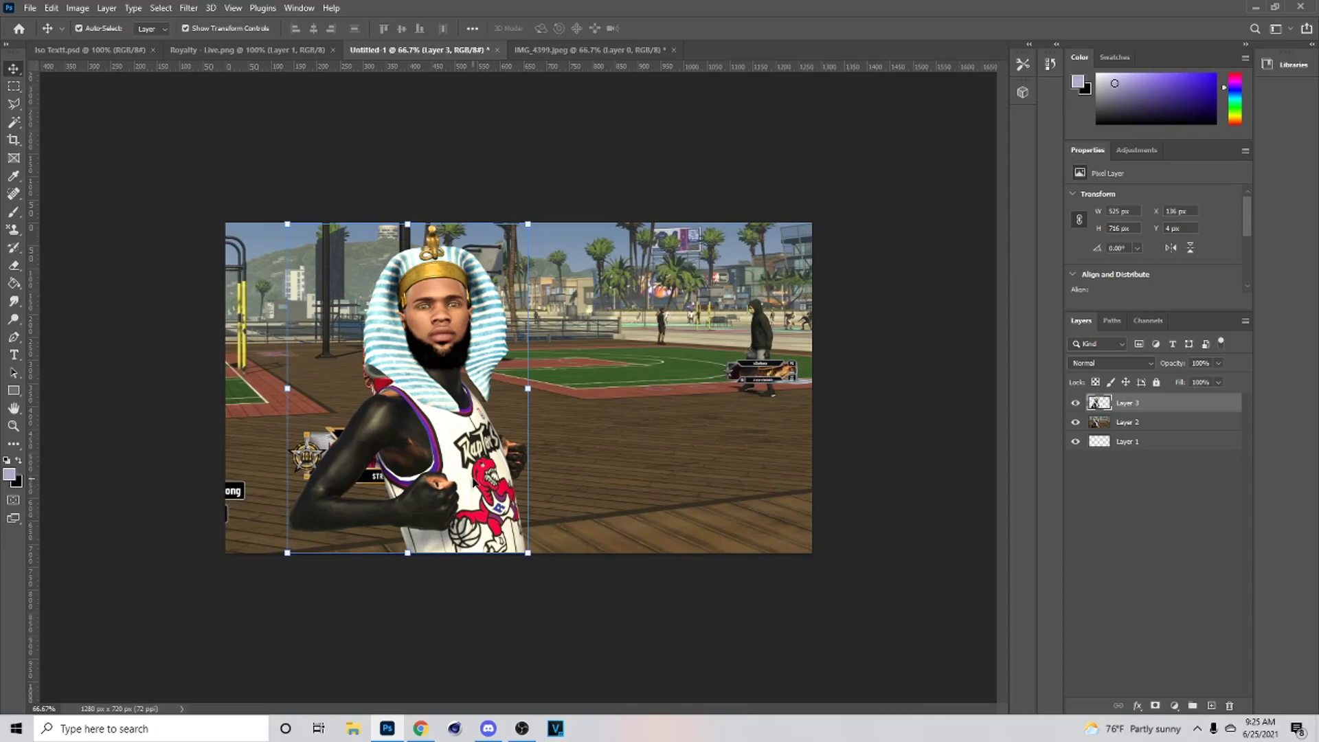
pyautogui.click(693, 476)
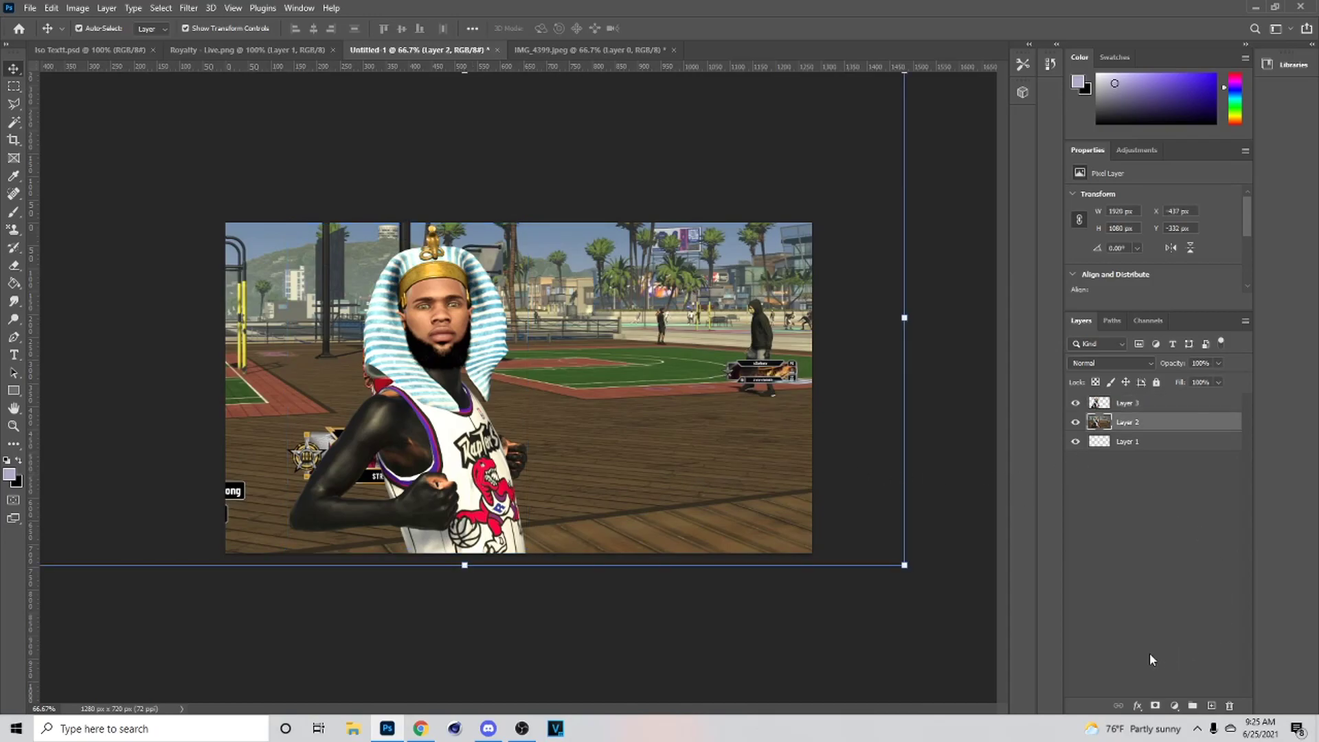
# Add a colorized Hue/Saturation layer over the court: hue 47, saturation 100, lightness -16
pyautogui.click(1174, 706)
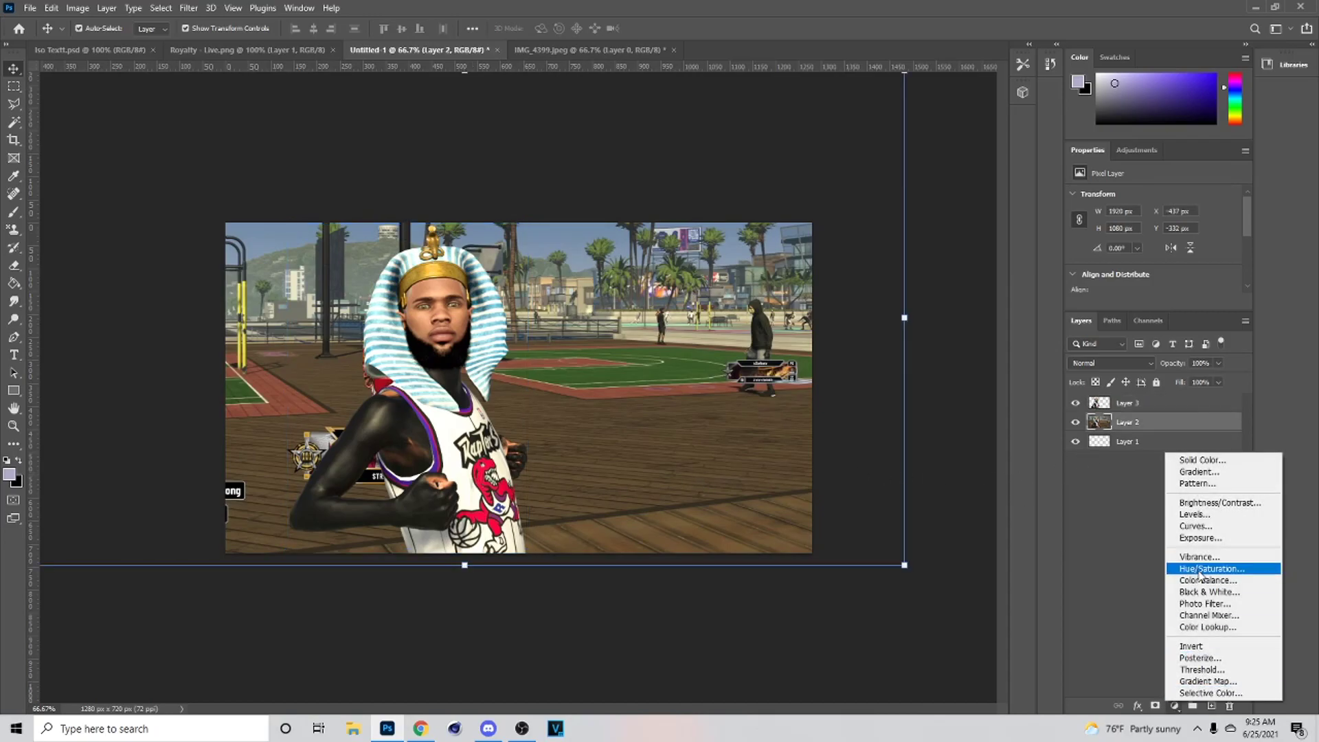
pyautogui.click(1192, 565)
pyautogui.click(1144, 276)
pyautogui.click(1095, 202)
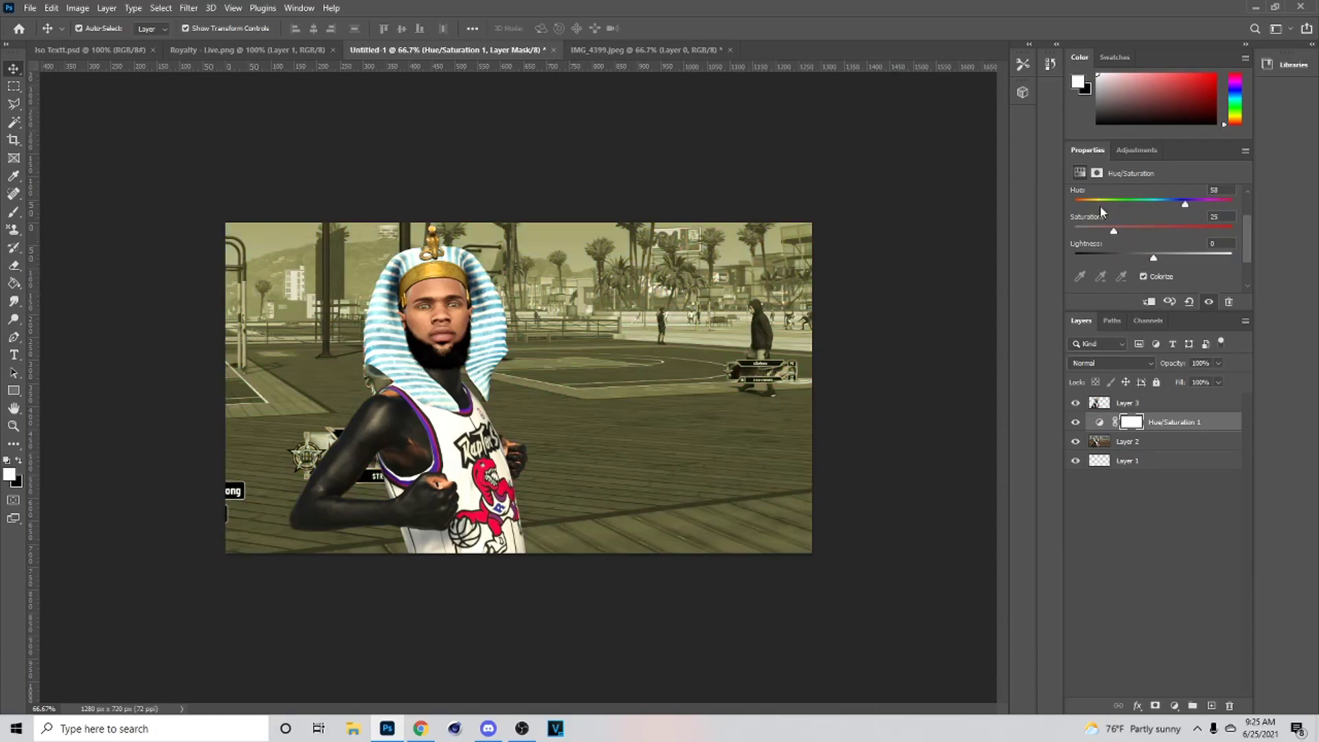
pyautogui.moveTo(1113, 231); pyautogui.dragTo(1290, 232)
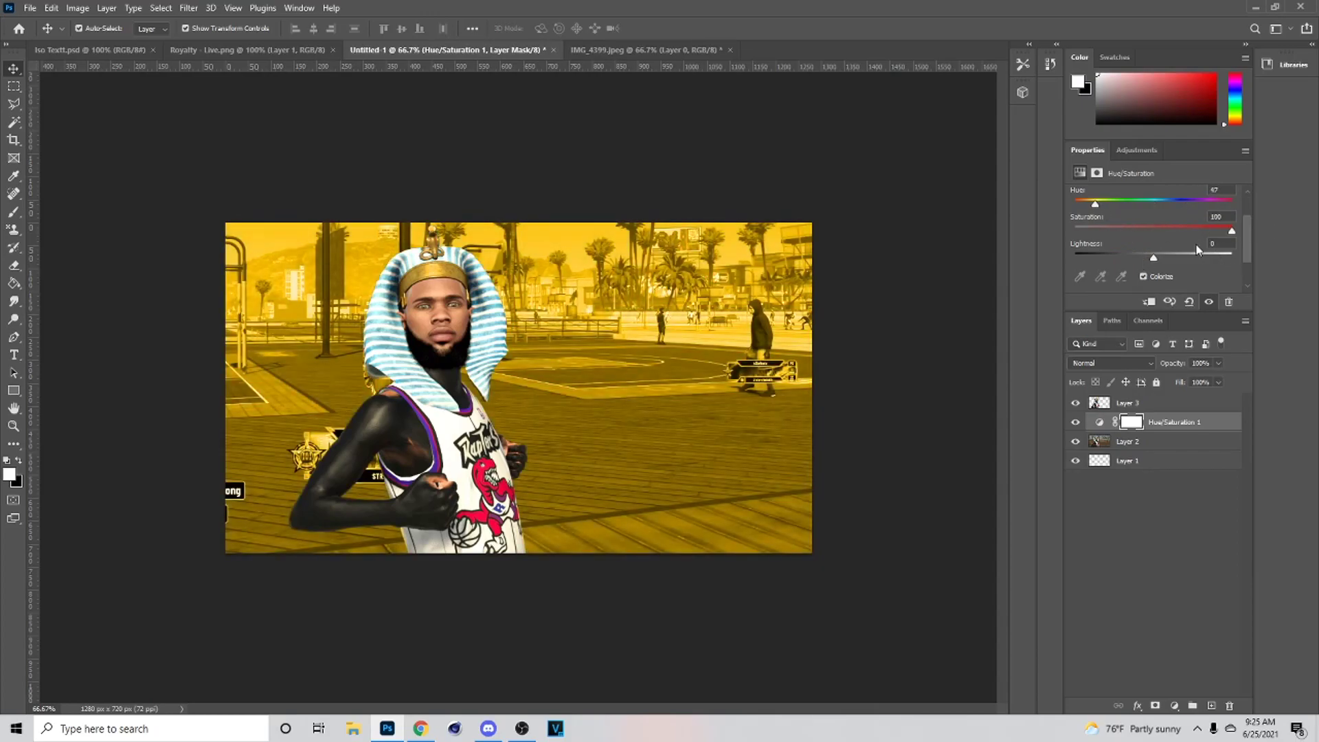
pyautogui.moveTo(1152, 256); pyautogui.dragTo(1141, 255)
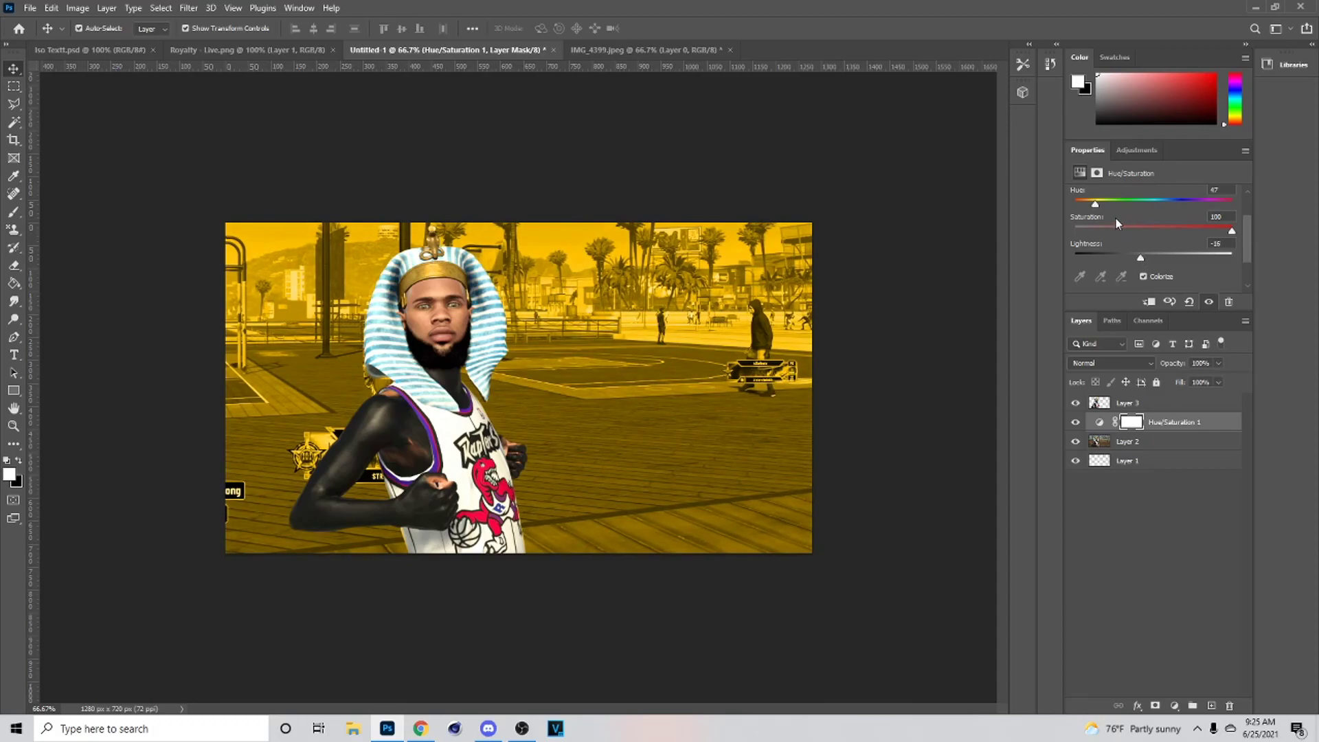
pyautogui.moveTo(1095, 204)
pyautogui.mouseDown()
pyautogui.moveTo(1080, 202)
pyautogui.moveTo(1183, 199)
pyautogui.moveTo(1051, 202)
pyautogui.moveTo(1096, 207)
pyautogui.mouseUp()
# Give the player layer a fully opaque orange Outer Glow
pyautogui.click(491, 387)
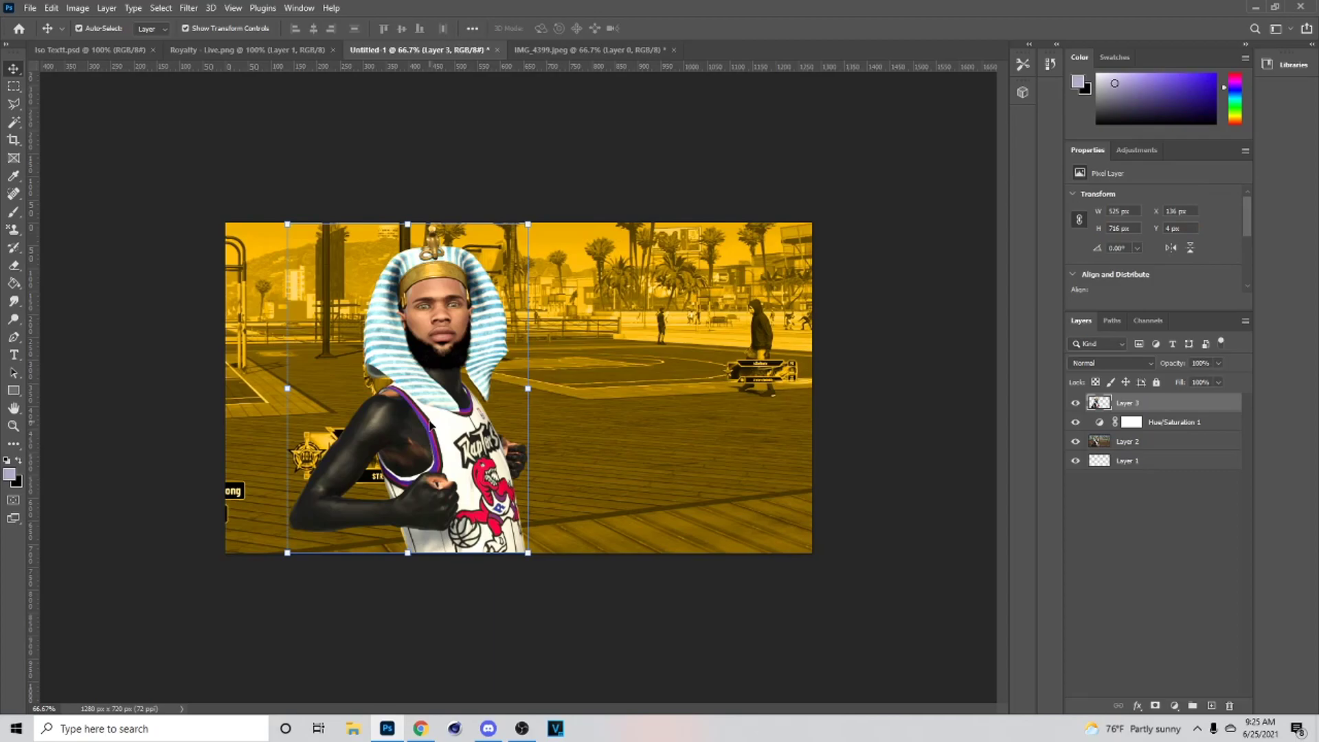
pyautogui.rightClick(1129, 408)
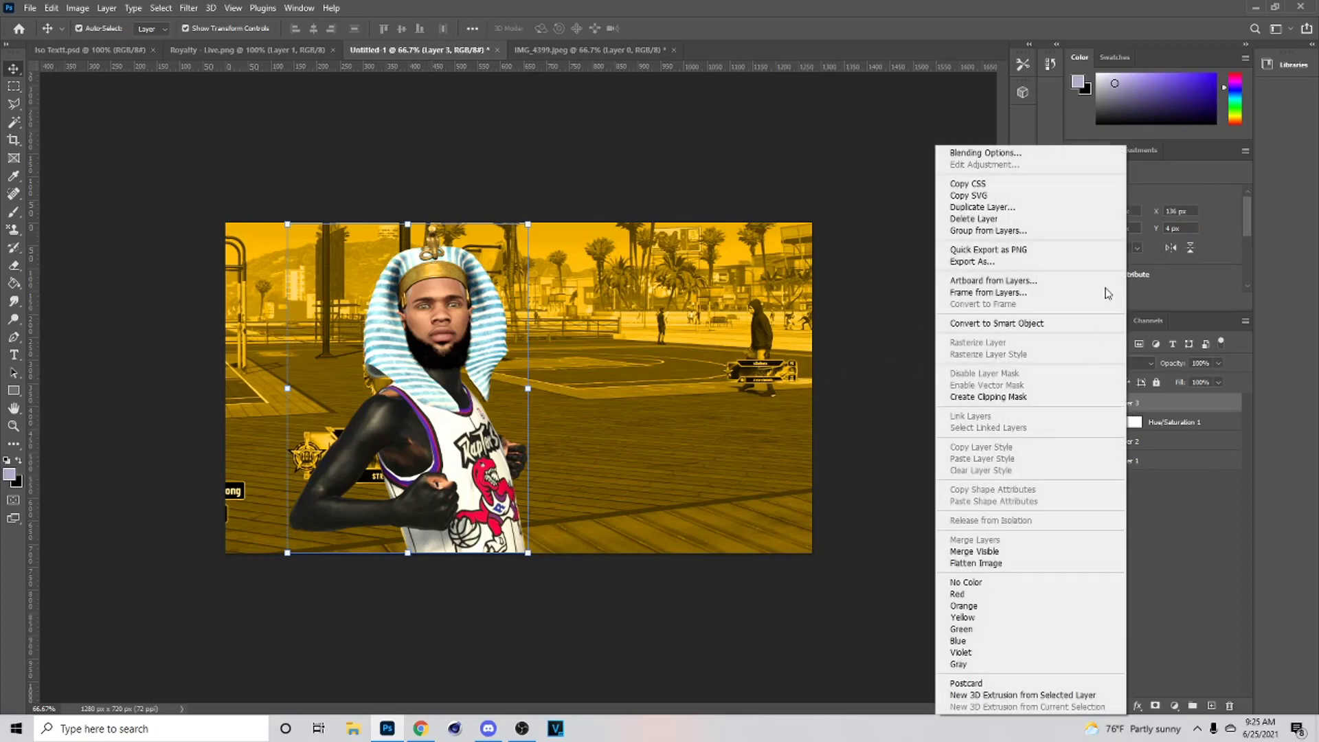
pyautogui.click(1017, 153)
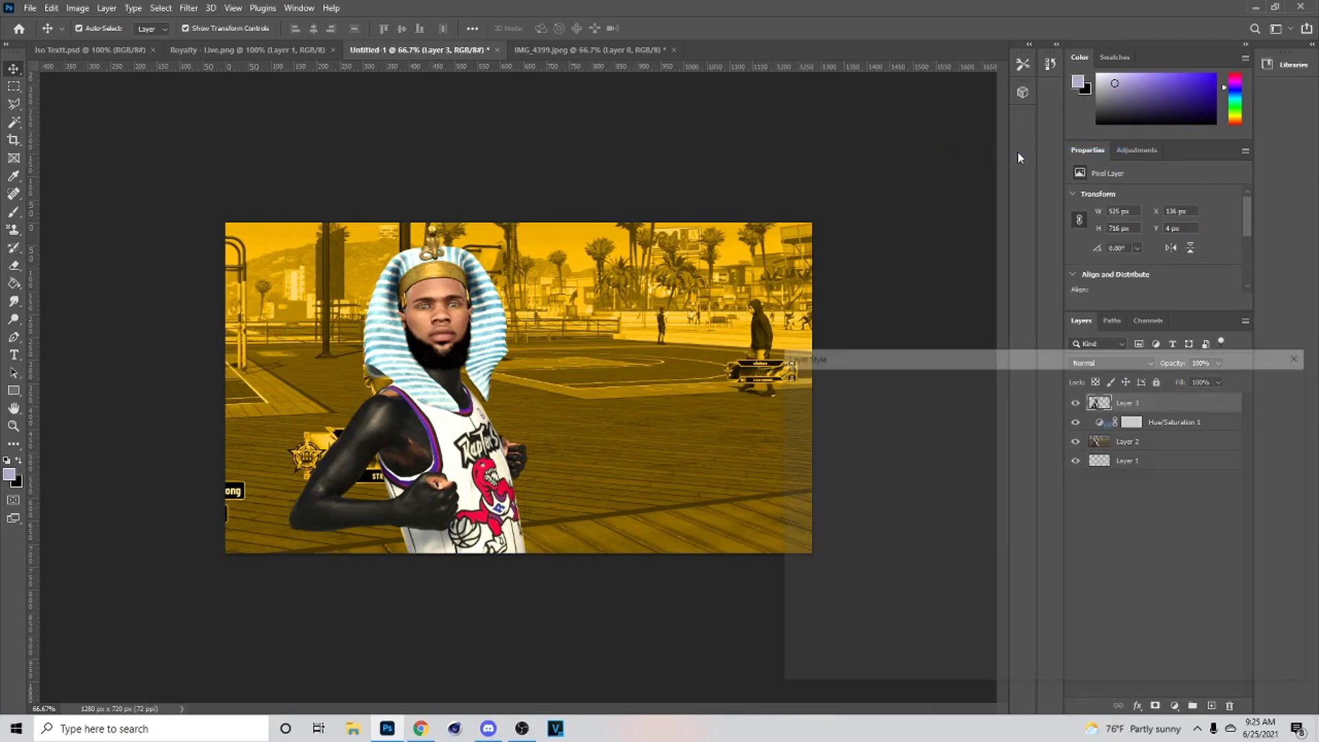
pyautogui.click(793, 597)
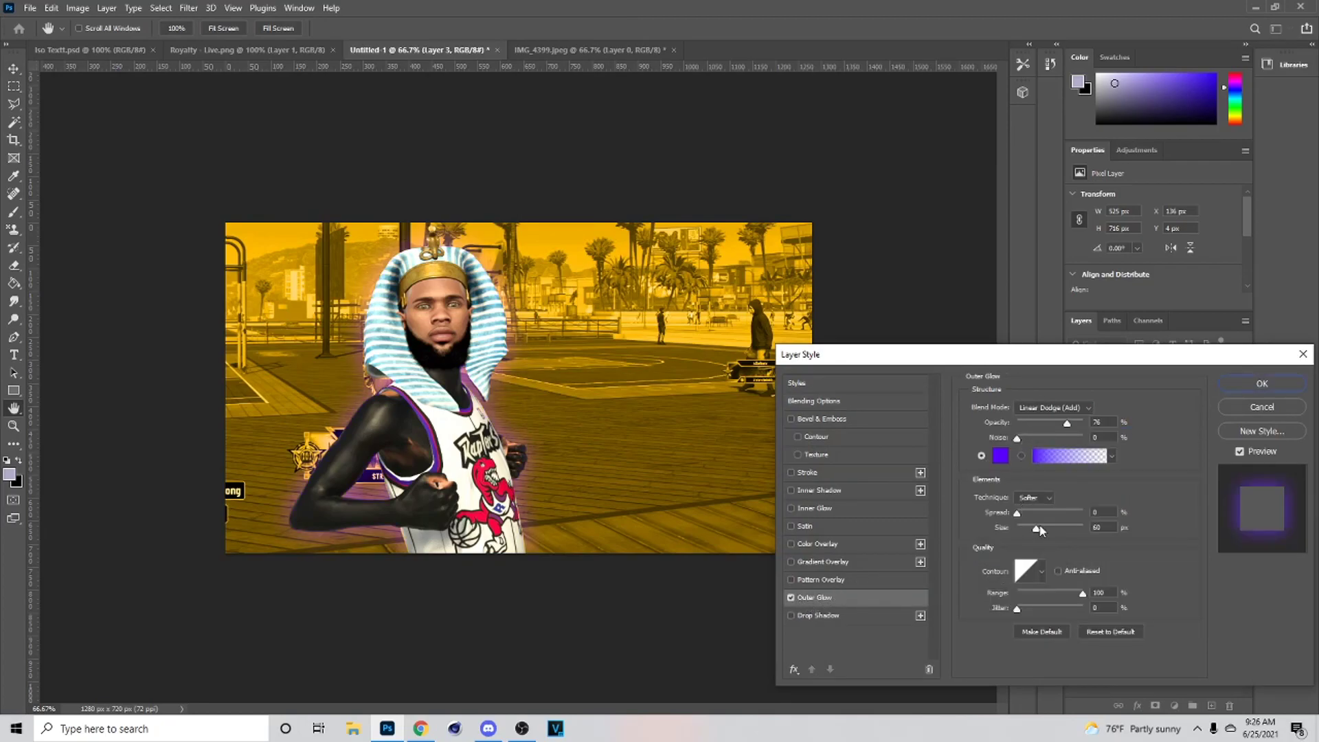
pyautogui.moveTo(1066, 426); pyautogui.dragTo(1178, 414)
pyautogui.click(1000, 455)
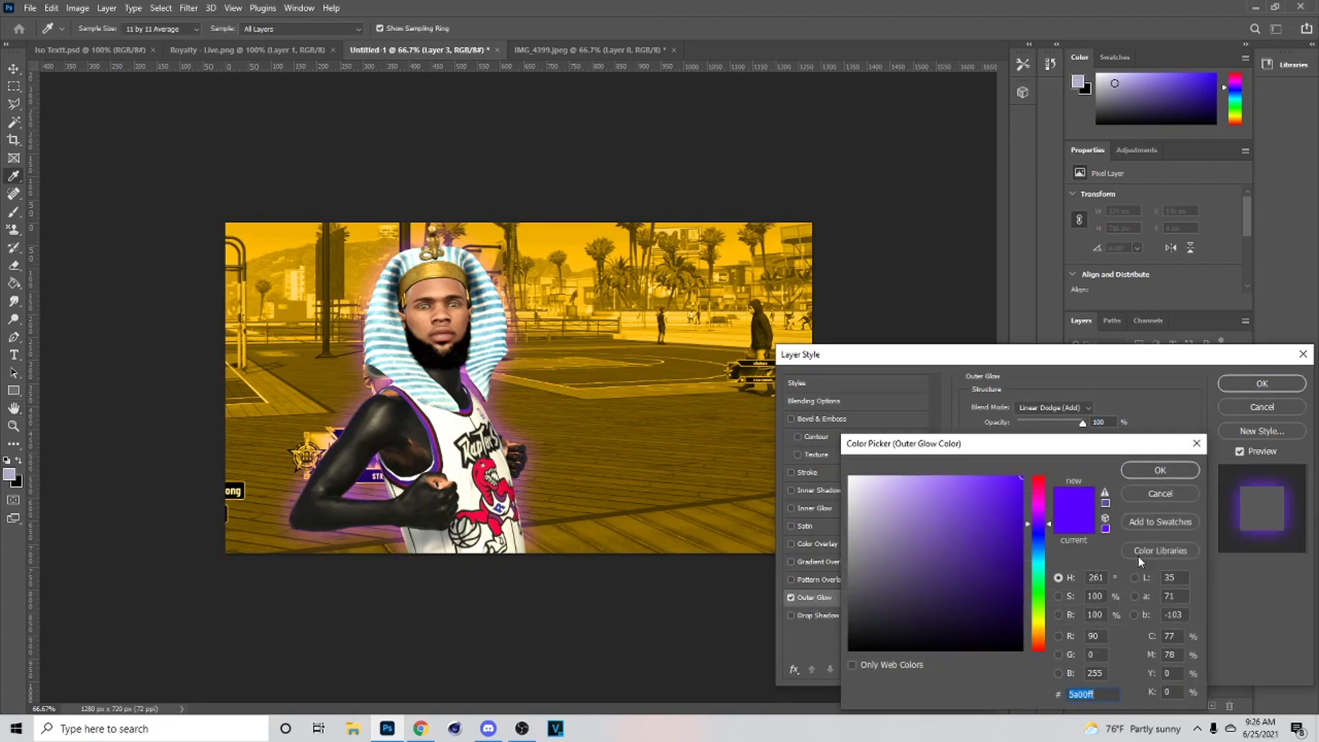
pyautogui.moveTo(1033, 558); pyautogui.dragTo(1048, 627)
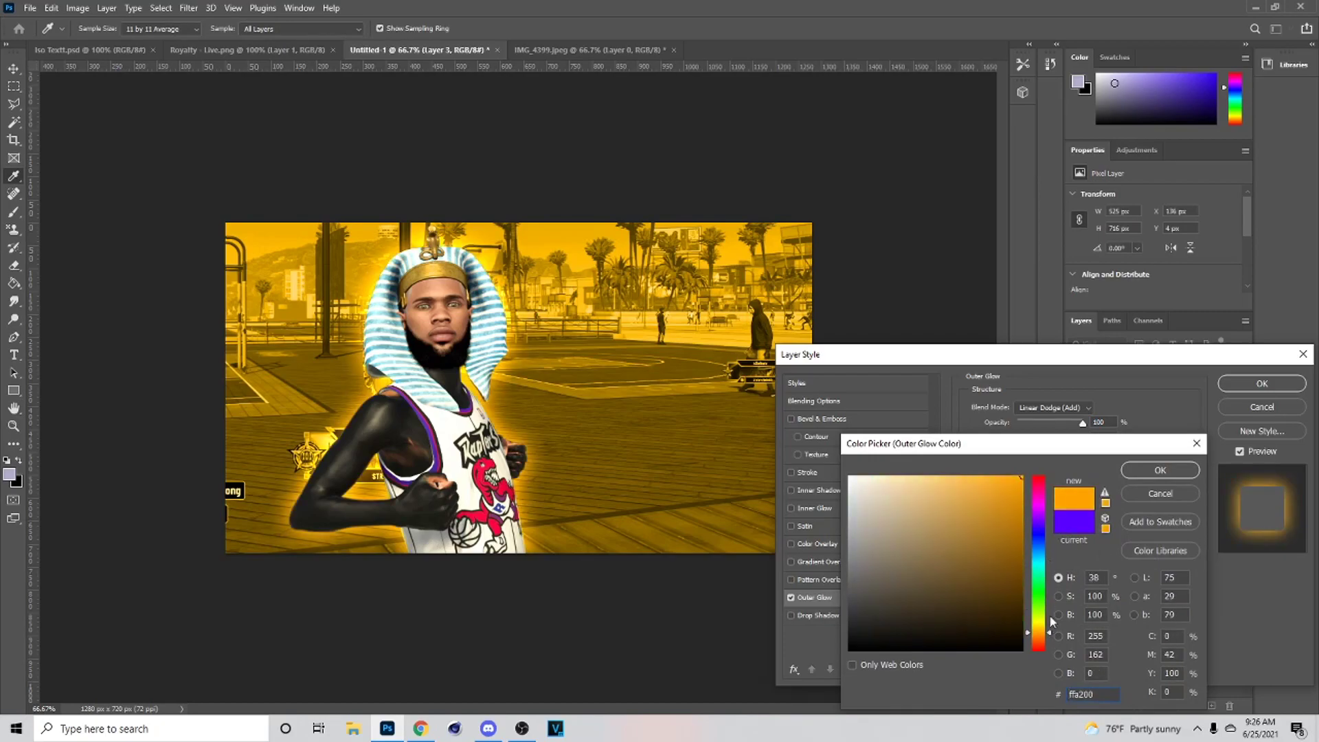
pyautogui.click(1159, 470)
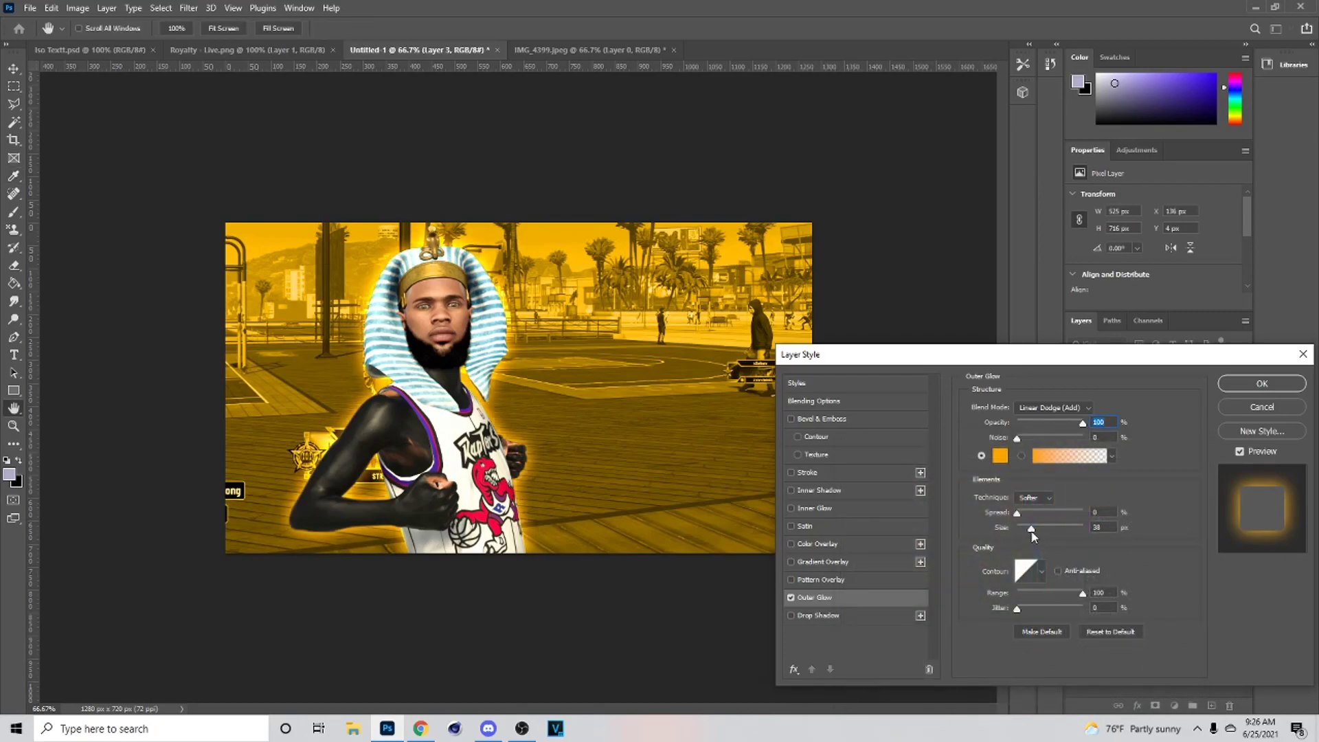
pyautogui.click(1037, 529)
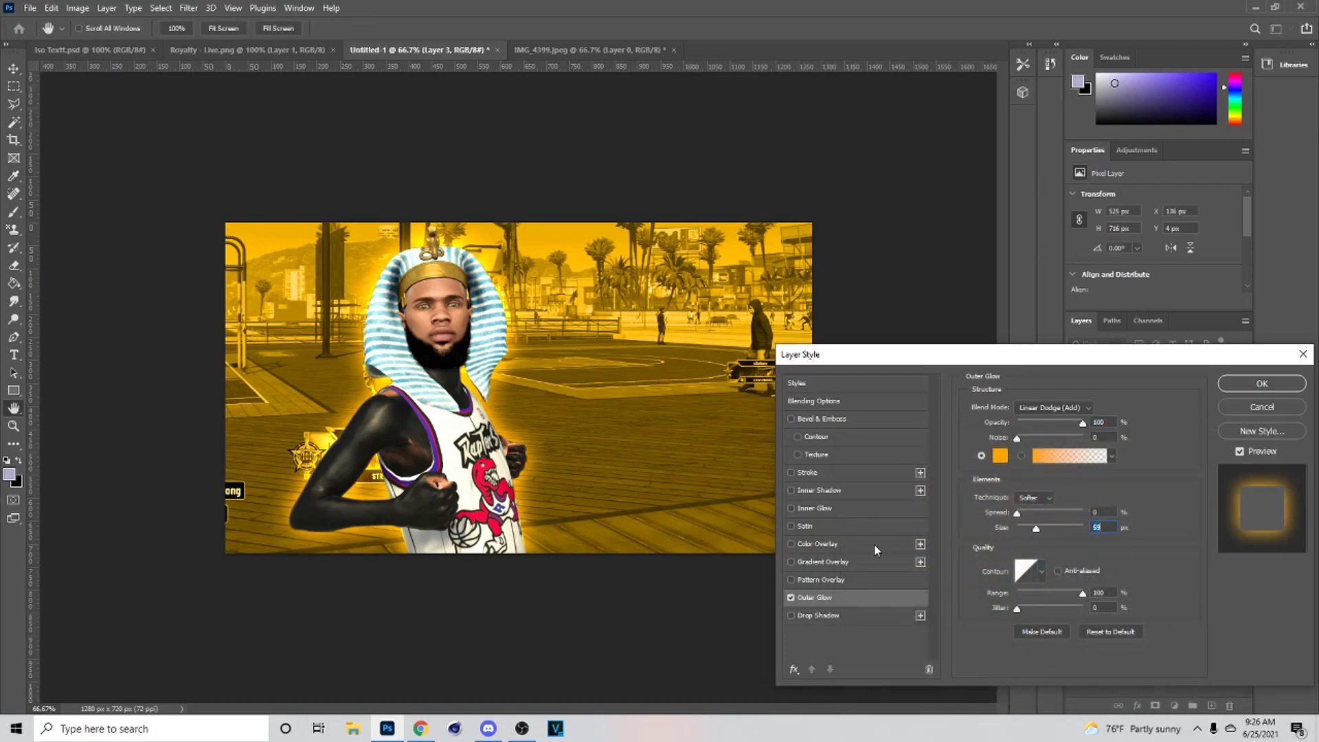
# Add a fully opaque 18 px Inner Glow and an Inner Shadow, then apply the styles
pyautogui.click(799, 510)
pyautogui.moveTo(1061, 421); pyautogui.dragTo(1087, 421)
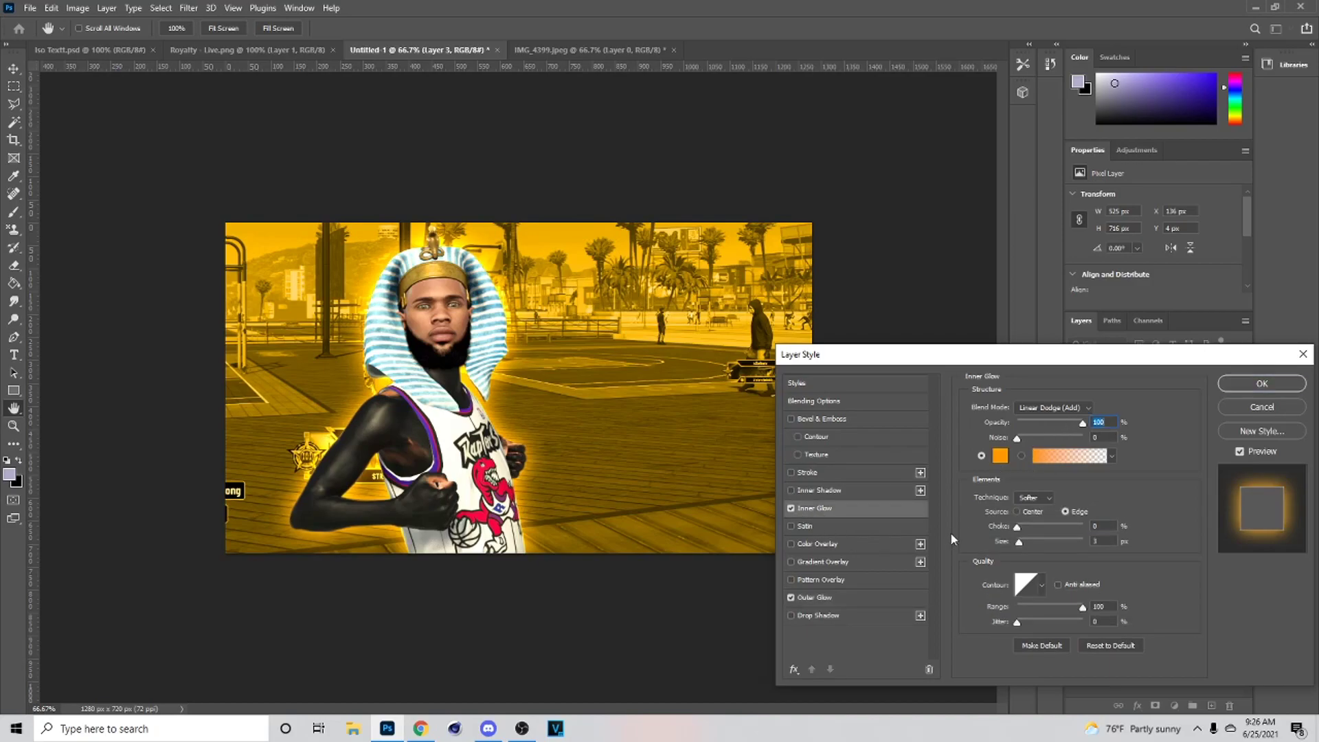
pyautogui.moveTo(1020, 541); pyautogui.dragTo(1023, 539)
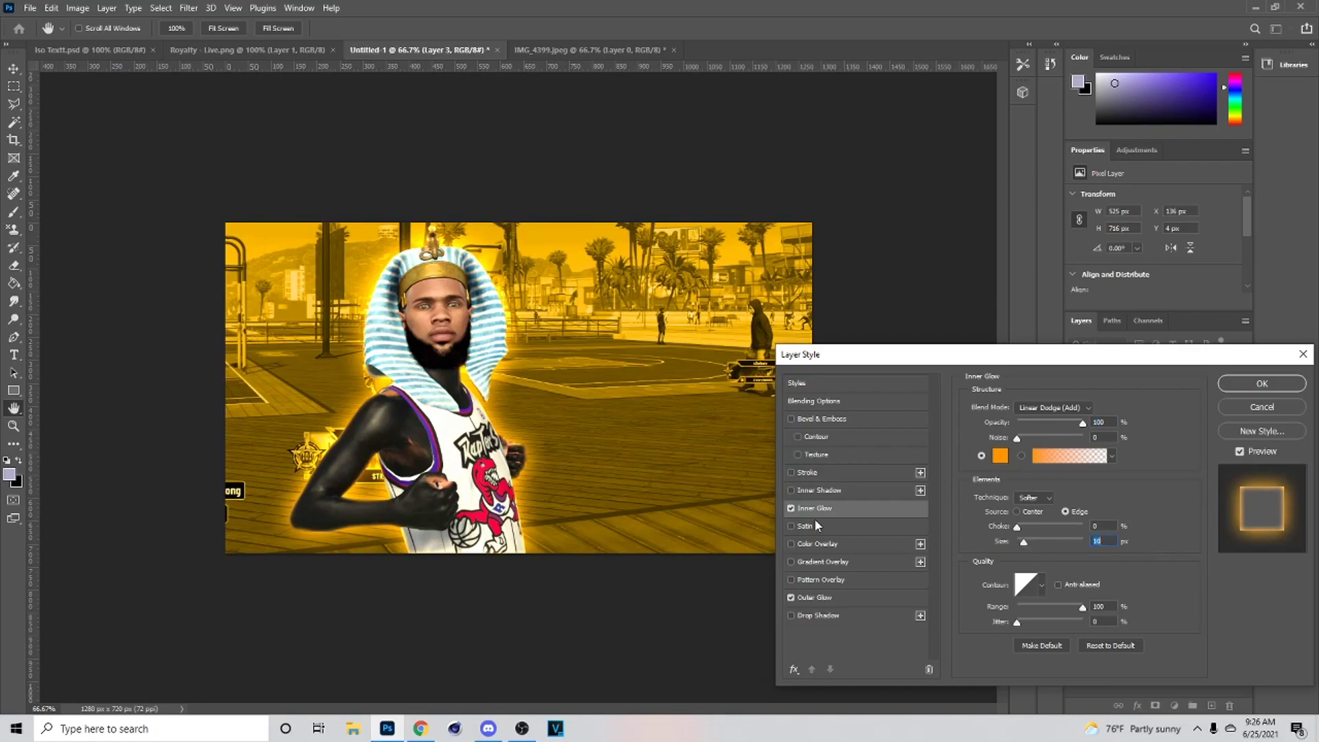
pyautogui.click(798, 491)
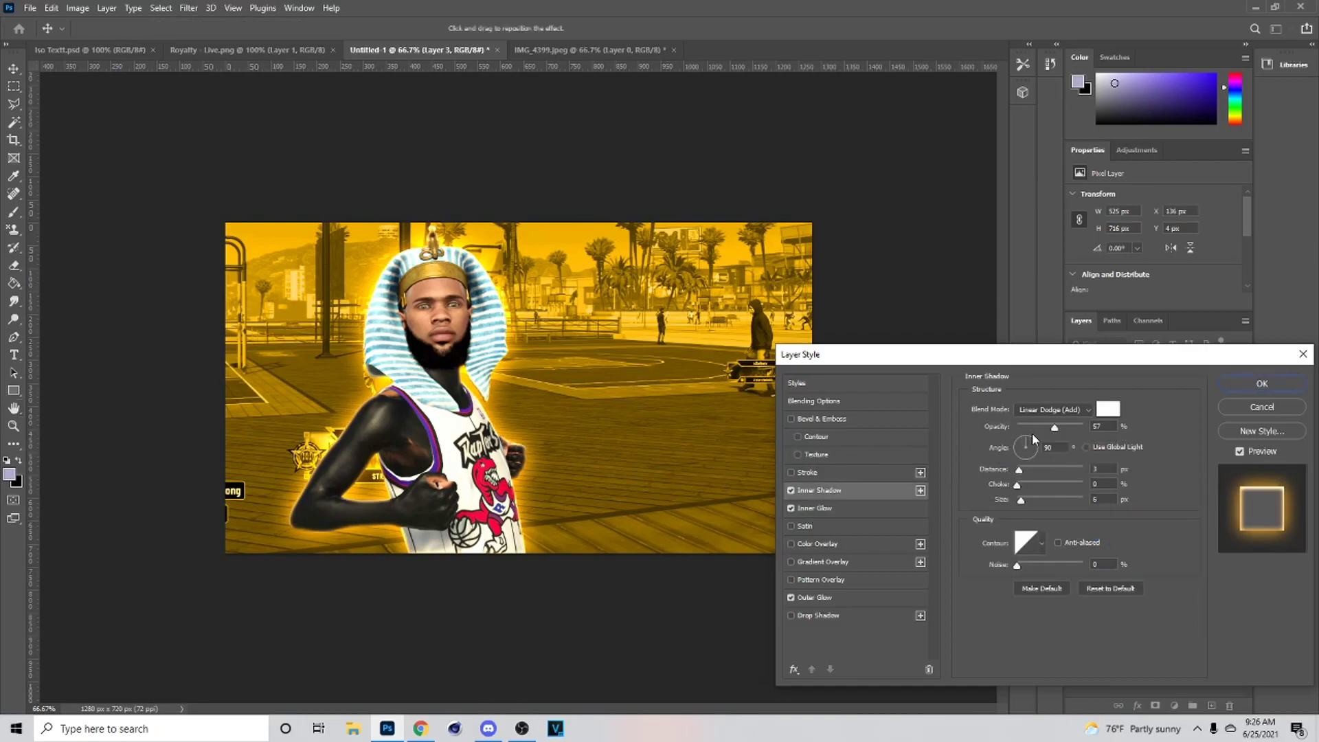
pyautogui.moveTo(1023, 501)
pyautogui.mouseDown()
pyautogui.moveTo(1010, 500)
pyautogui.moveTo(1026, 500)
pyautogui.mouseUp()
pyautogui.click(1252, 386)
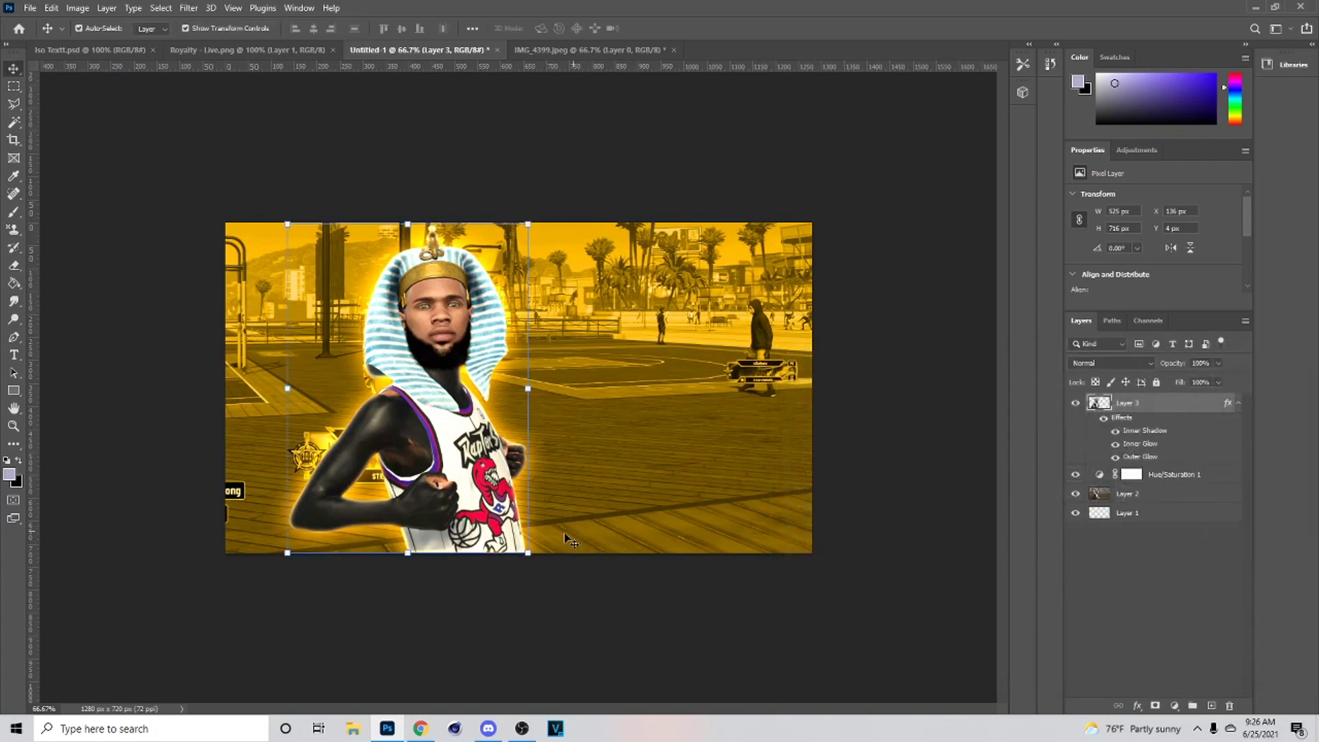
# Enlarge the cut-out player to about 110% and reposition him up and left
pyautogui.moveTo(527, 553); pyautogui.dragTo(556, 591)
pyautogui.moveTo(470, 485); pyautogui.dragTo(450, 472)
pyautogui.moveTo(536, 212); pyautogui.dragTo(532, 216)
pyautogui.moveTo(455, 348); pyautogui.dragTo(458, 347)
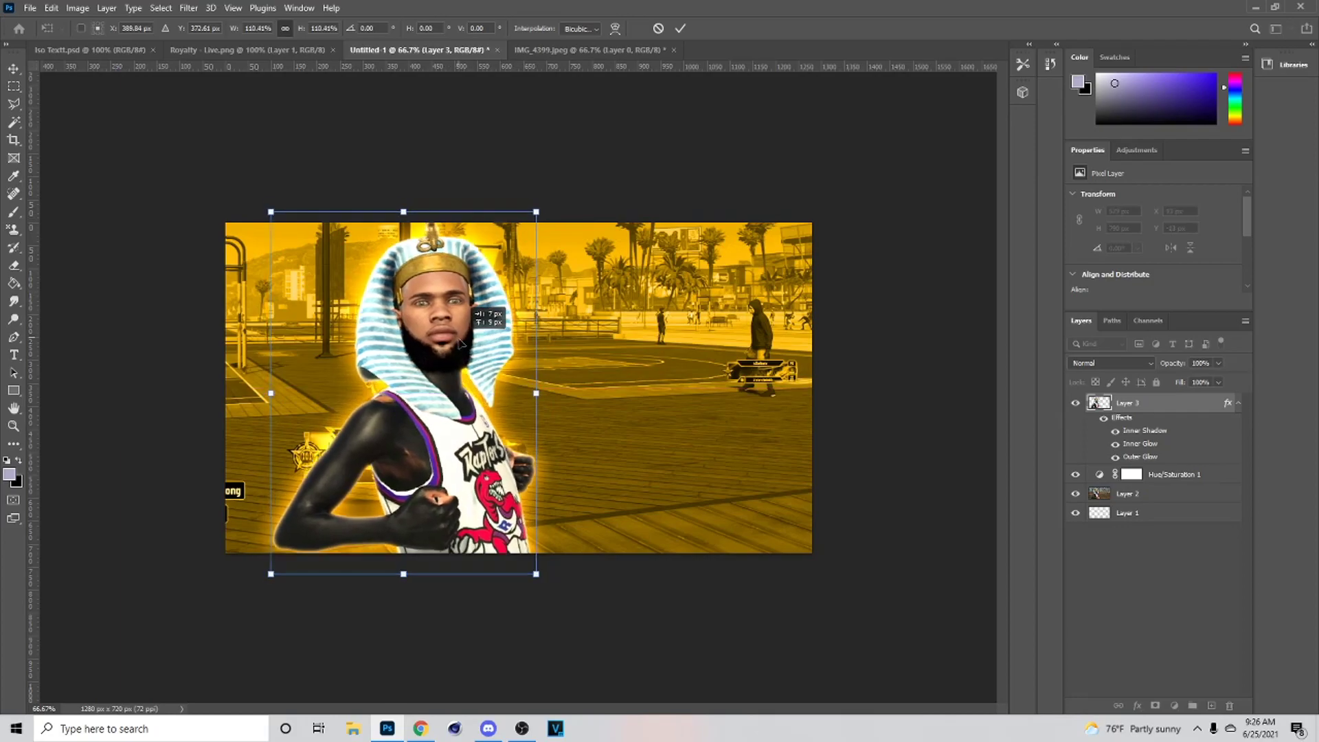
pyautogui.click(679, 28)
# Remove the emblem behind the player's arm on the court layer with the Spot Healing Brush
pyautogui.click(1156, 494)
pyautogui.press('j')
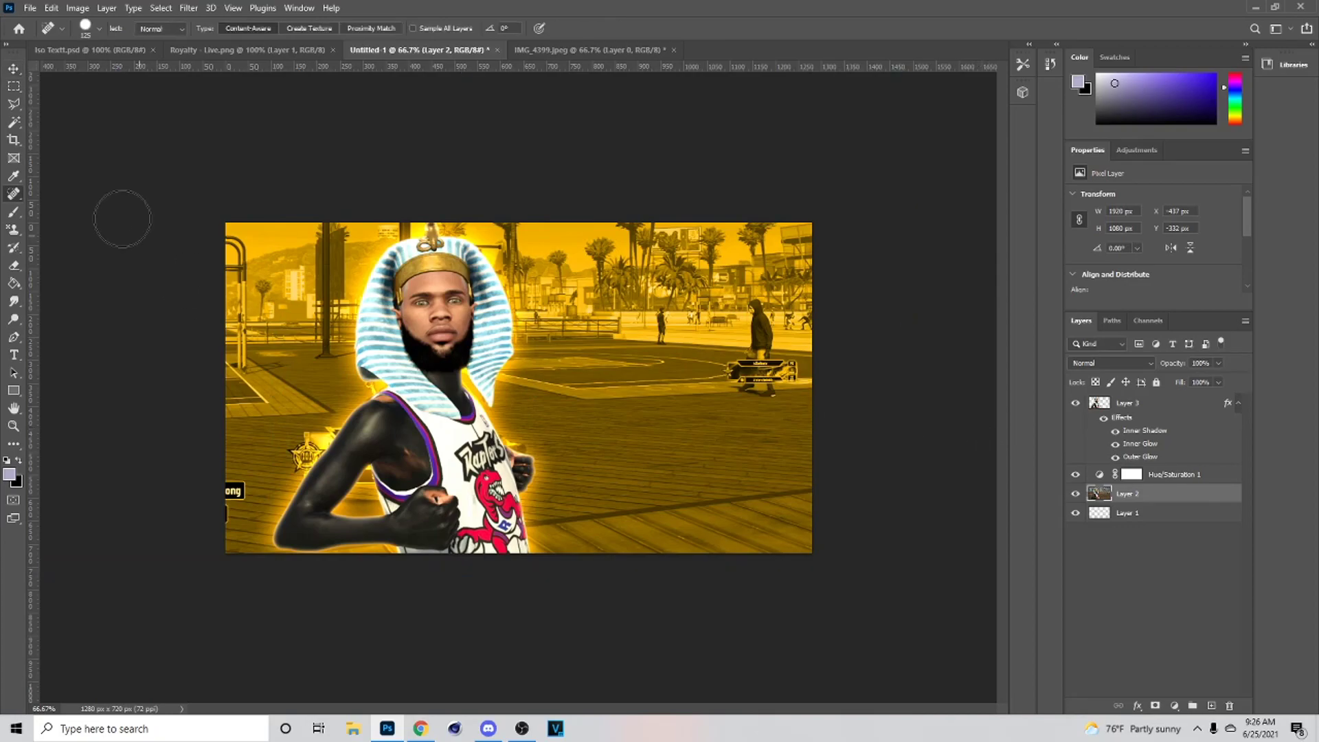
pyautogui.rightClick(13, 193)
pyautogui.click(90, 195)
pyautogui.click(332, 443)
pyautogui.moveTo(382, 380)
pyautogui.mouseDown()
pyautogui.moveTo(431, 450)
pyautogui.moveTo(430, 472)
pyautogui.mouseUp()
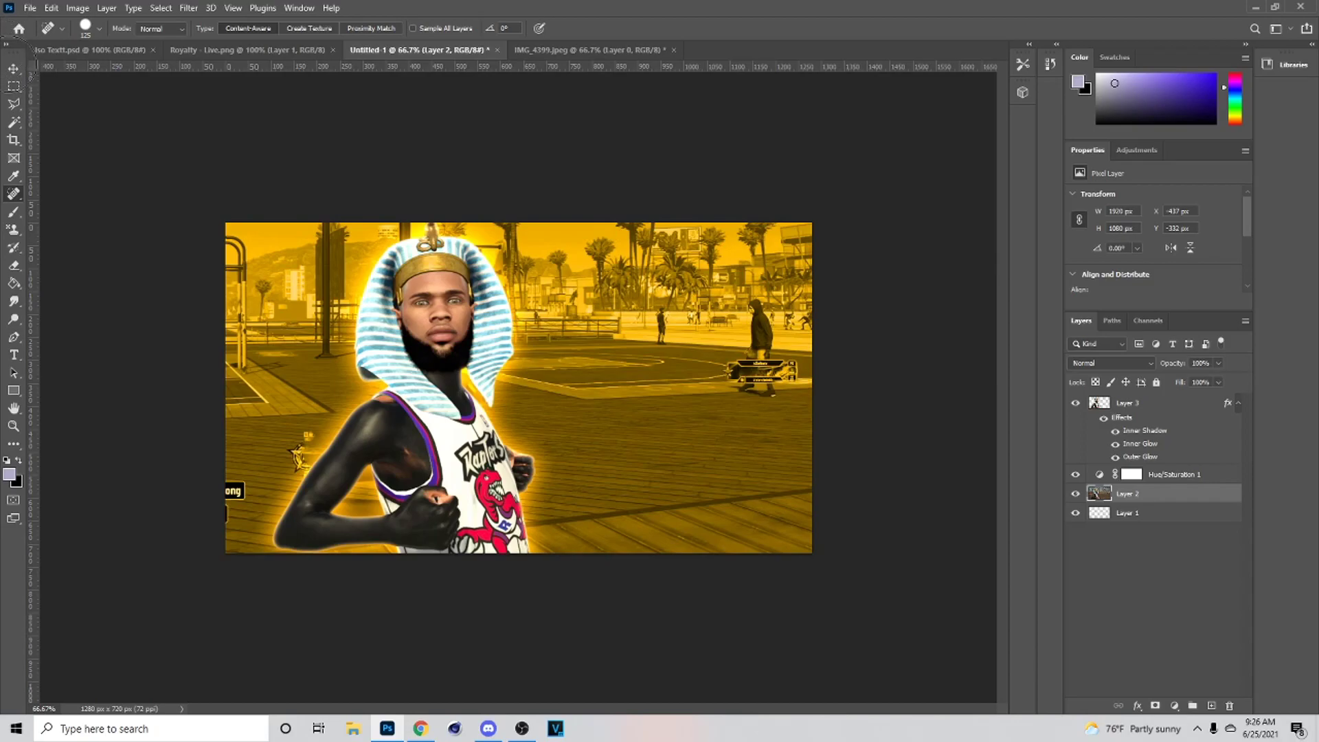
pyautogui.press('v')
pyautogui.click(411, 423)
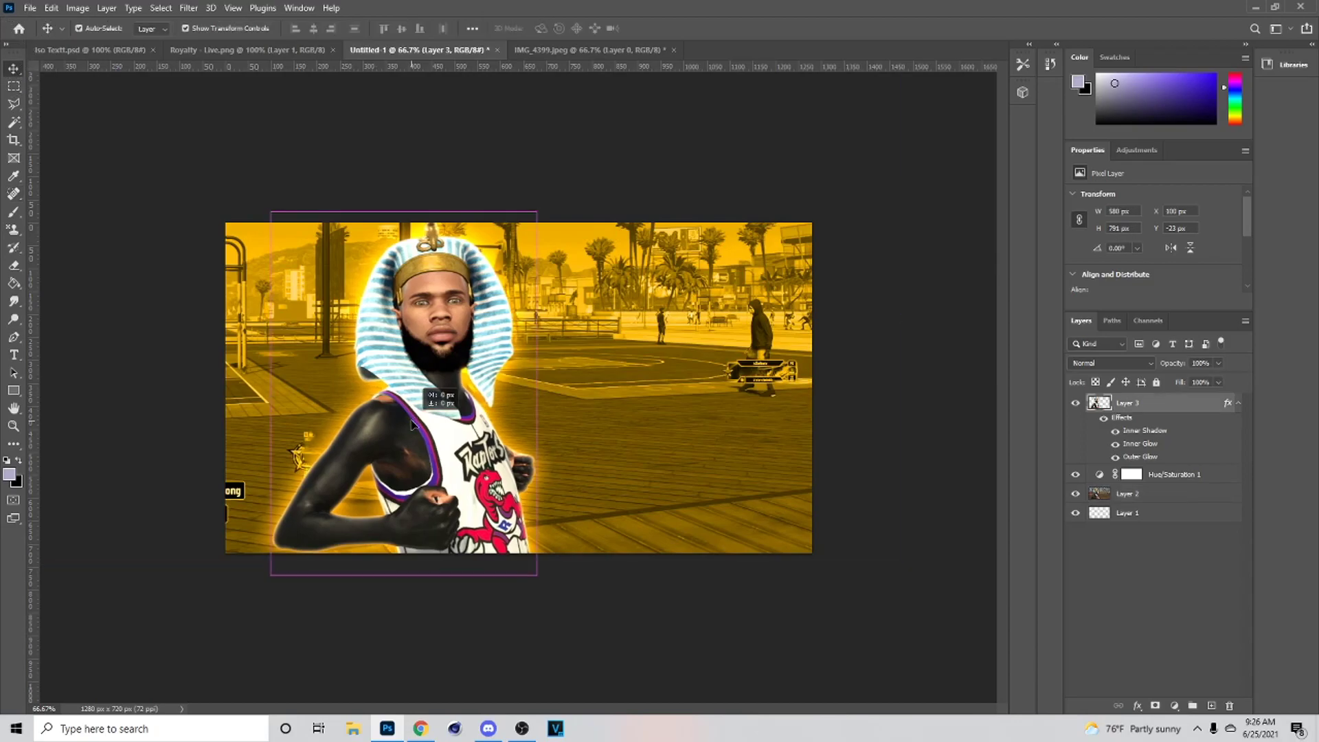
# Toggle the Layers 1 and Layers 2 text-style groups in the YoSizzle pack, then switch to IMG_4399
pyautogui.click(773, 150)
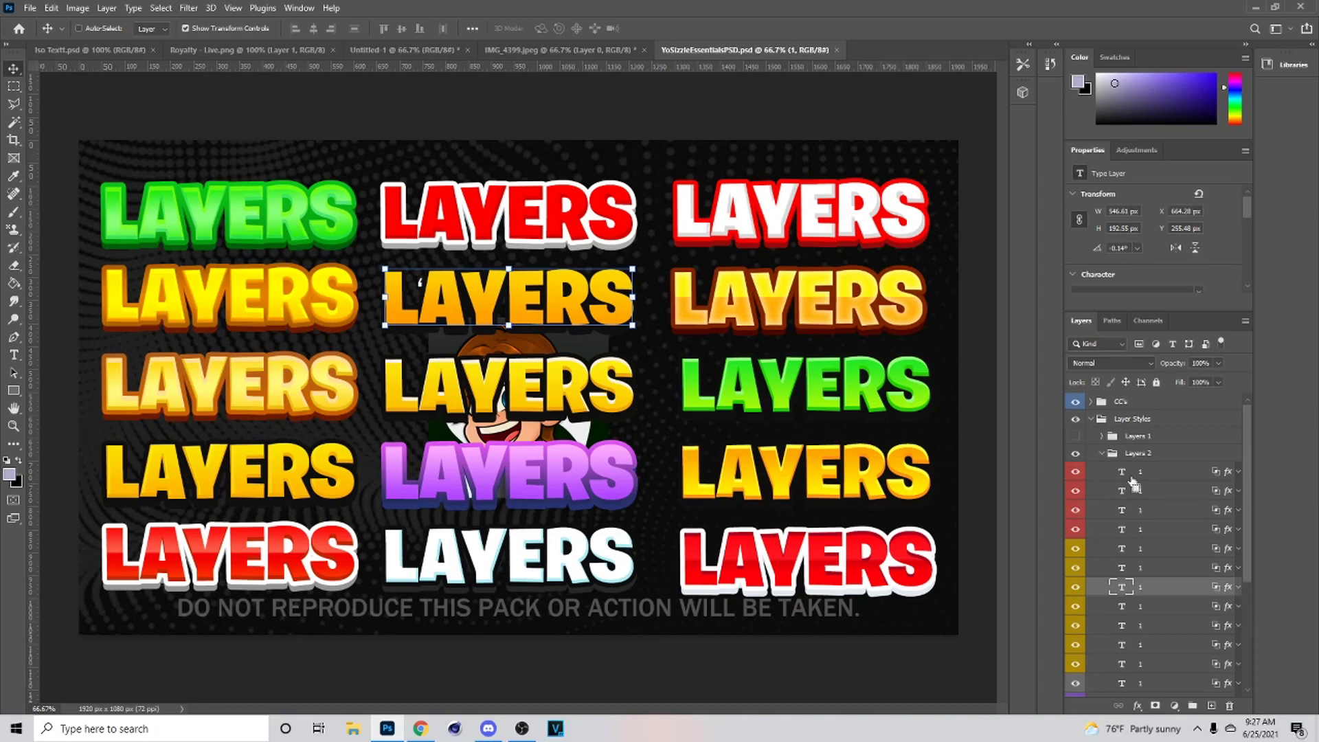
pyautogui.click(1075, 453)
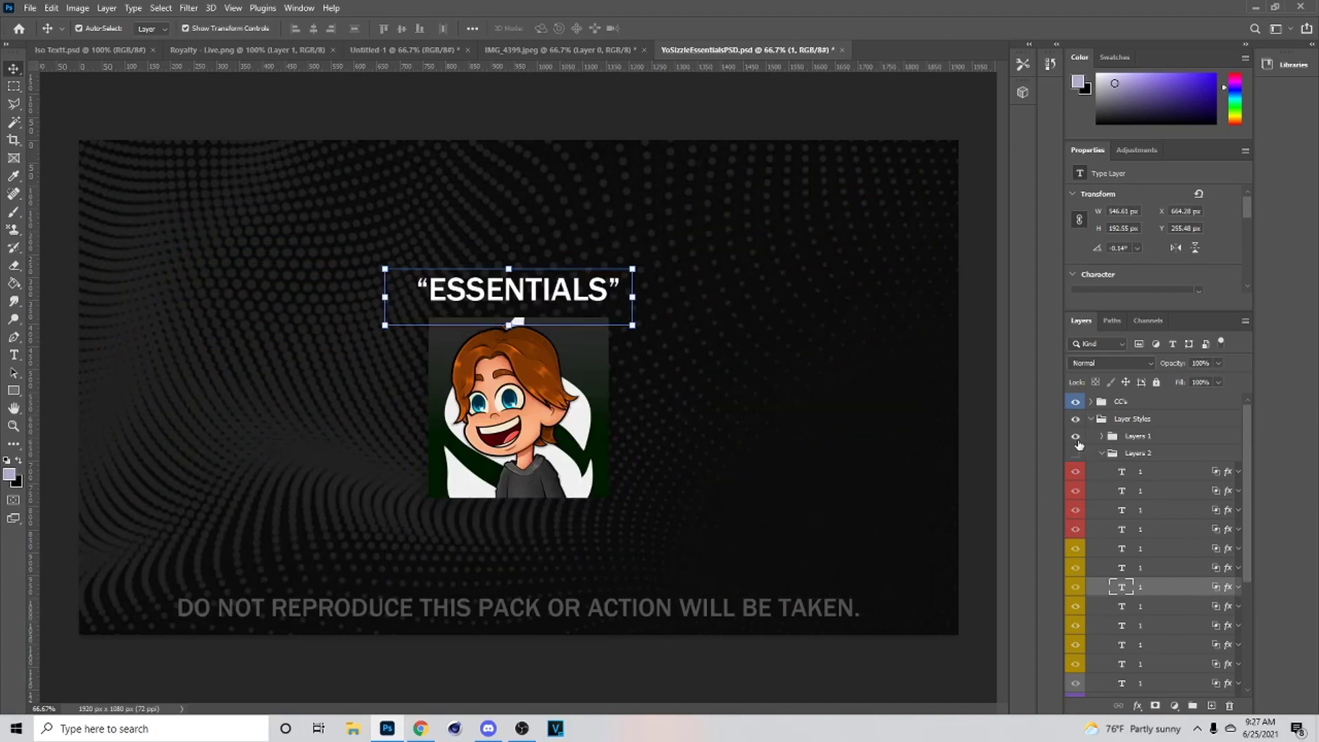
pyautogui.click(1077, 443)
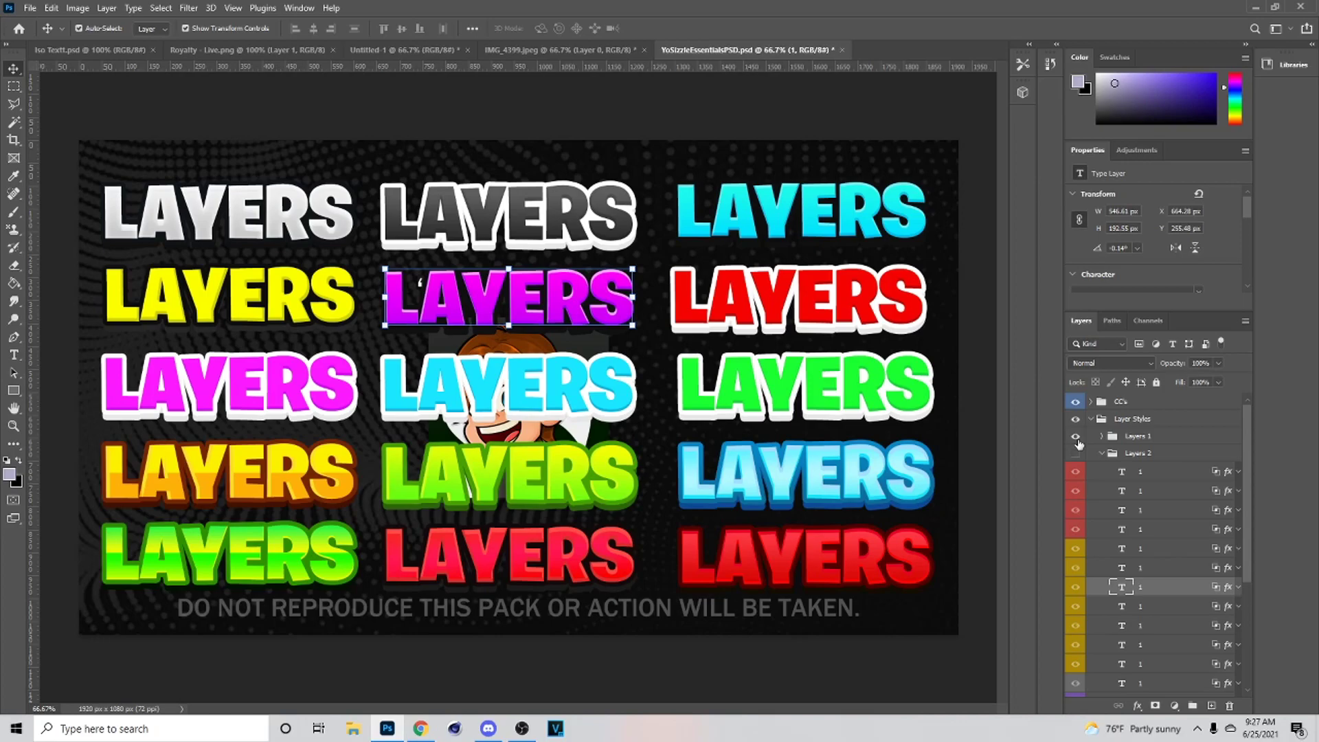
pyautogui.click(1076, 459)
pyautogui.click(1076, 459)
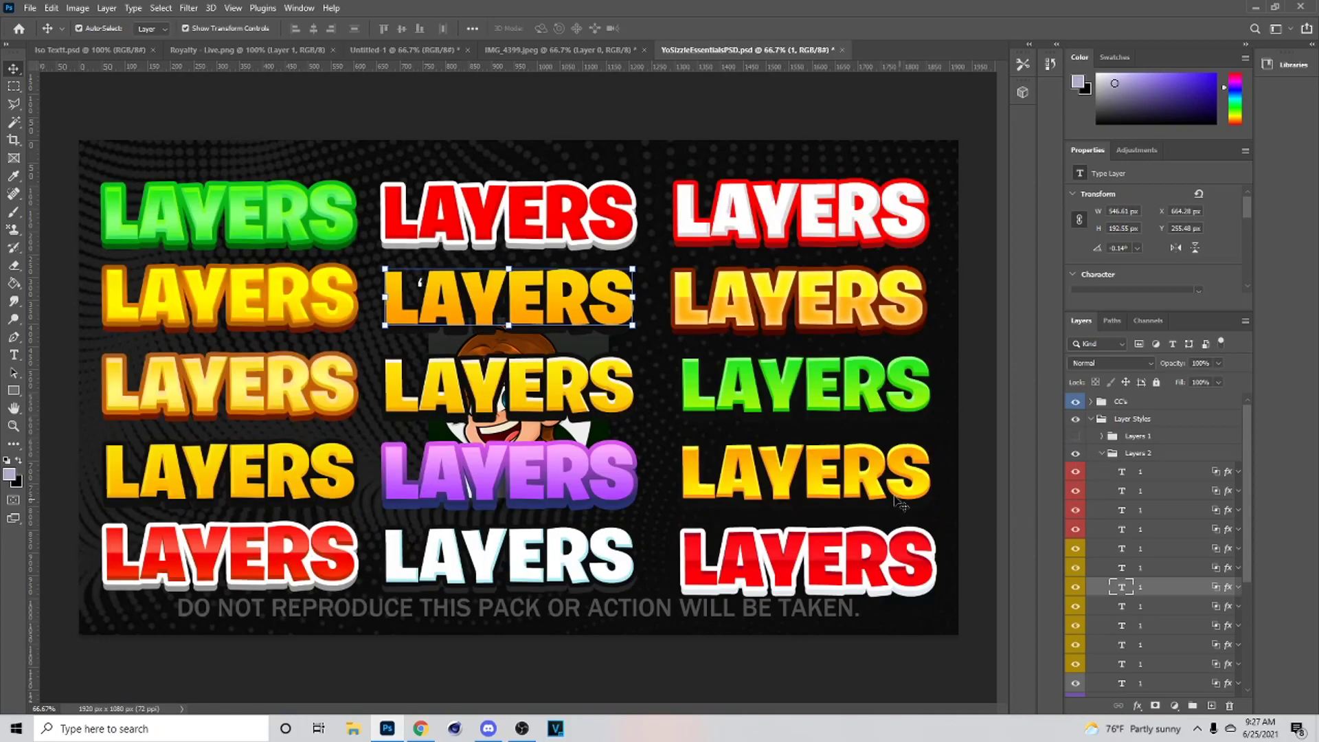
pyautogui.click(583, 49)
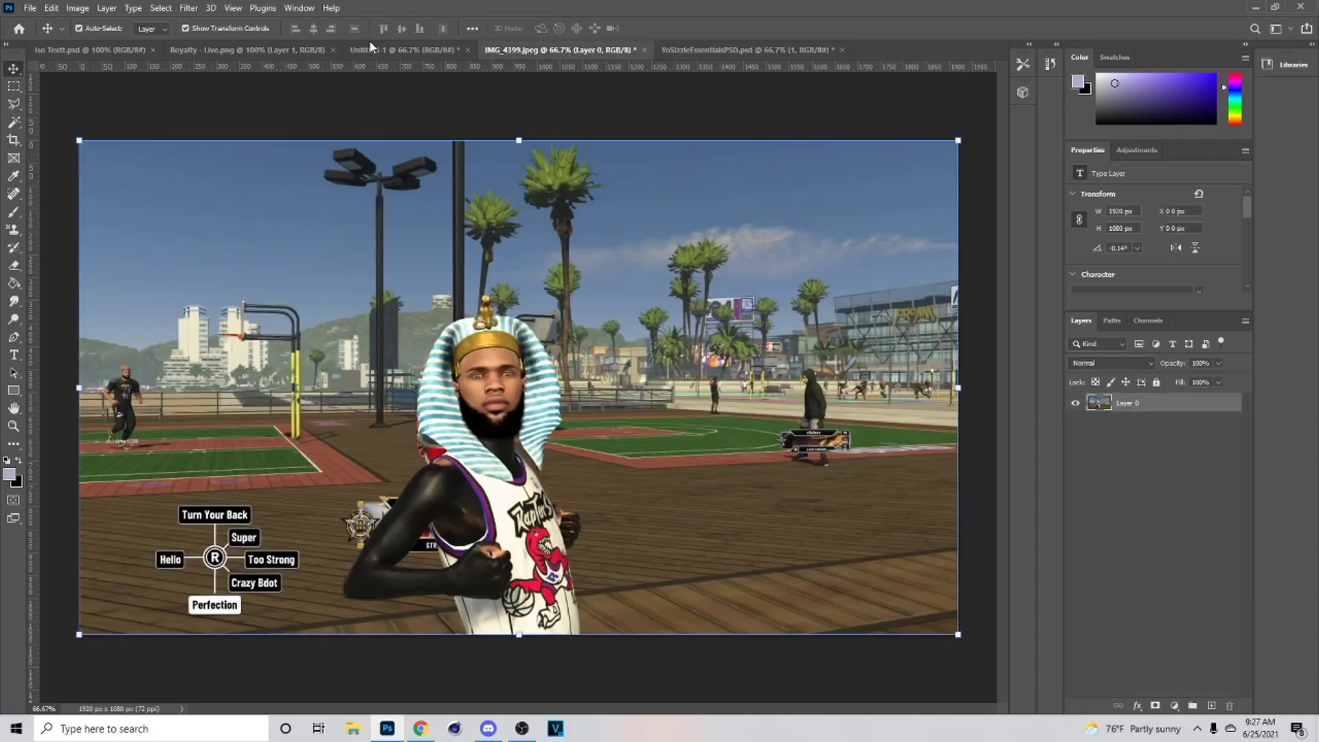
# Paste the yellow LAYERS text into the thumbnail, move it right of the player and retype it XUCRO
pyautogui.click(371, 48)
pyautogui.hotkey('ctrl', 'v')
pyautogui.moveTo(536, 391); pyautogui.dragTo(642, 390)
pyautogui.click(14, 354)
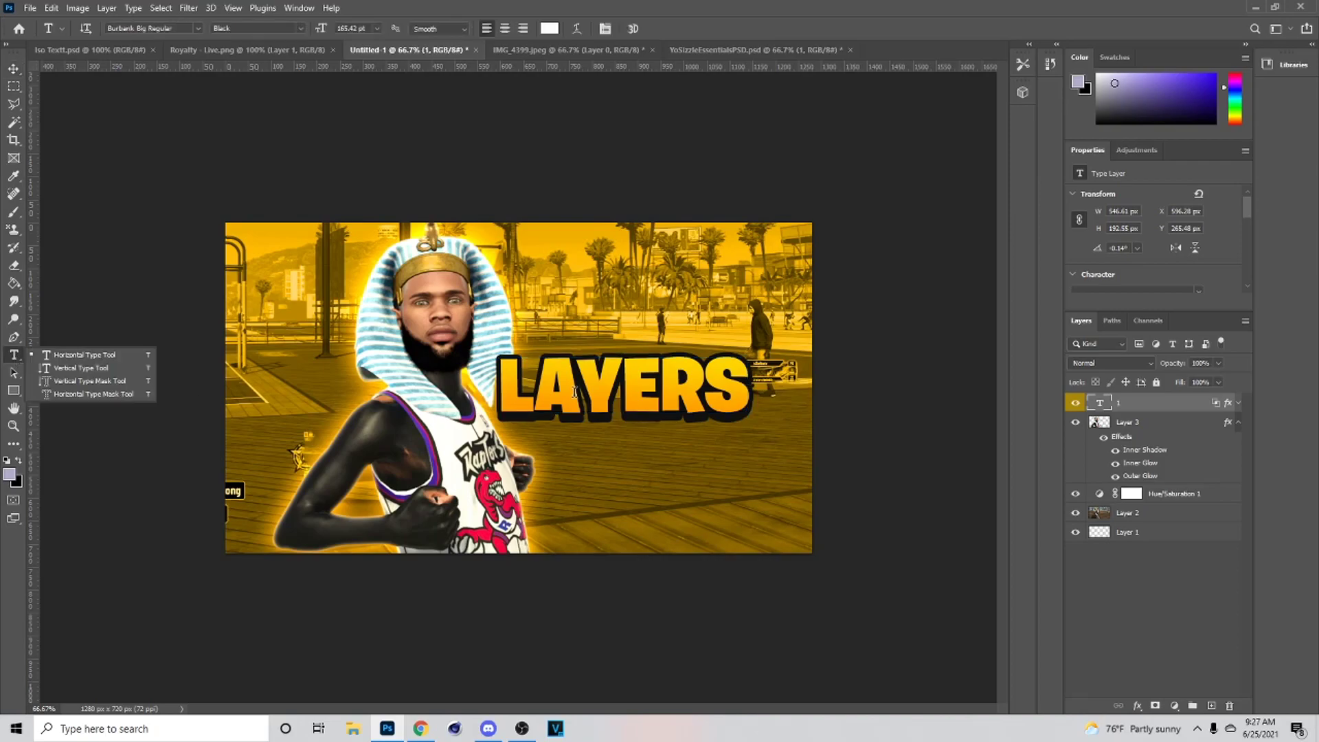
pyautogui.doubleClick(503, 385)
pyautogui.press('BackSpace')
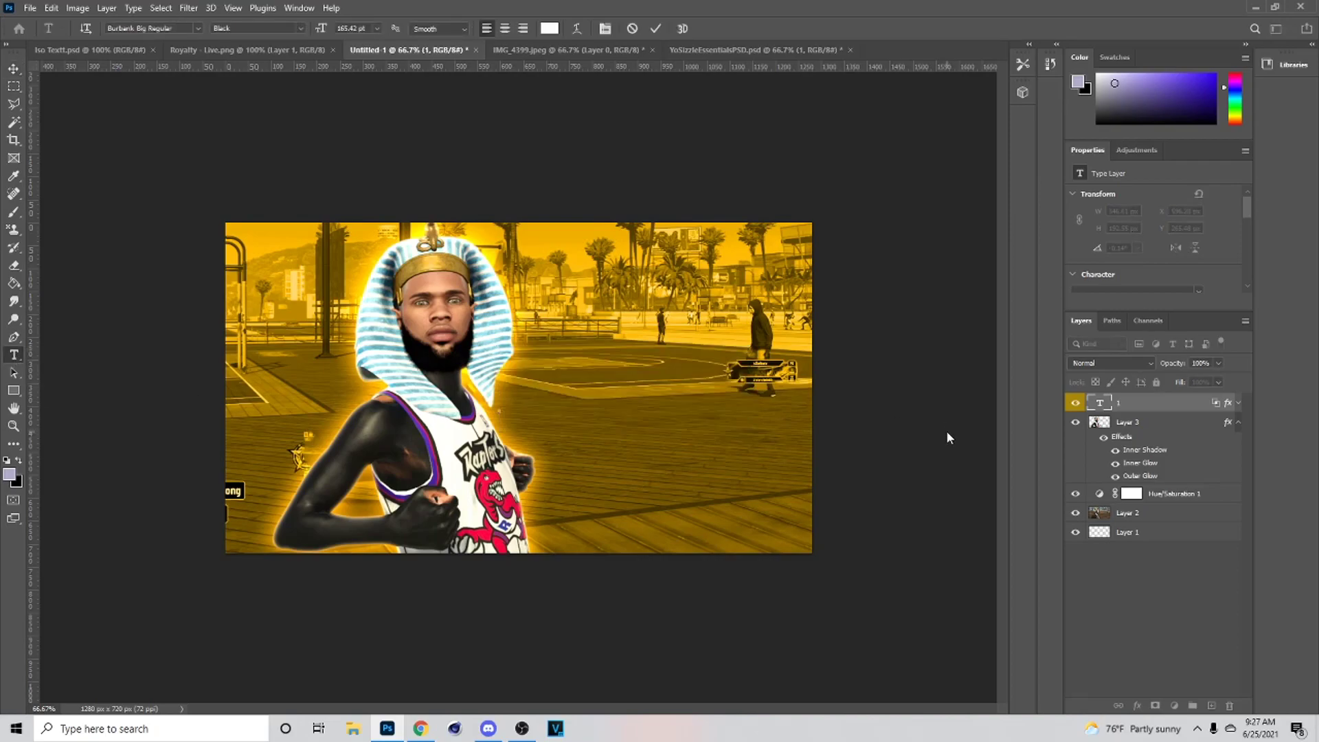
pyautogui.write('XUCRO')
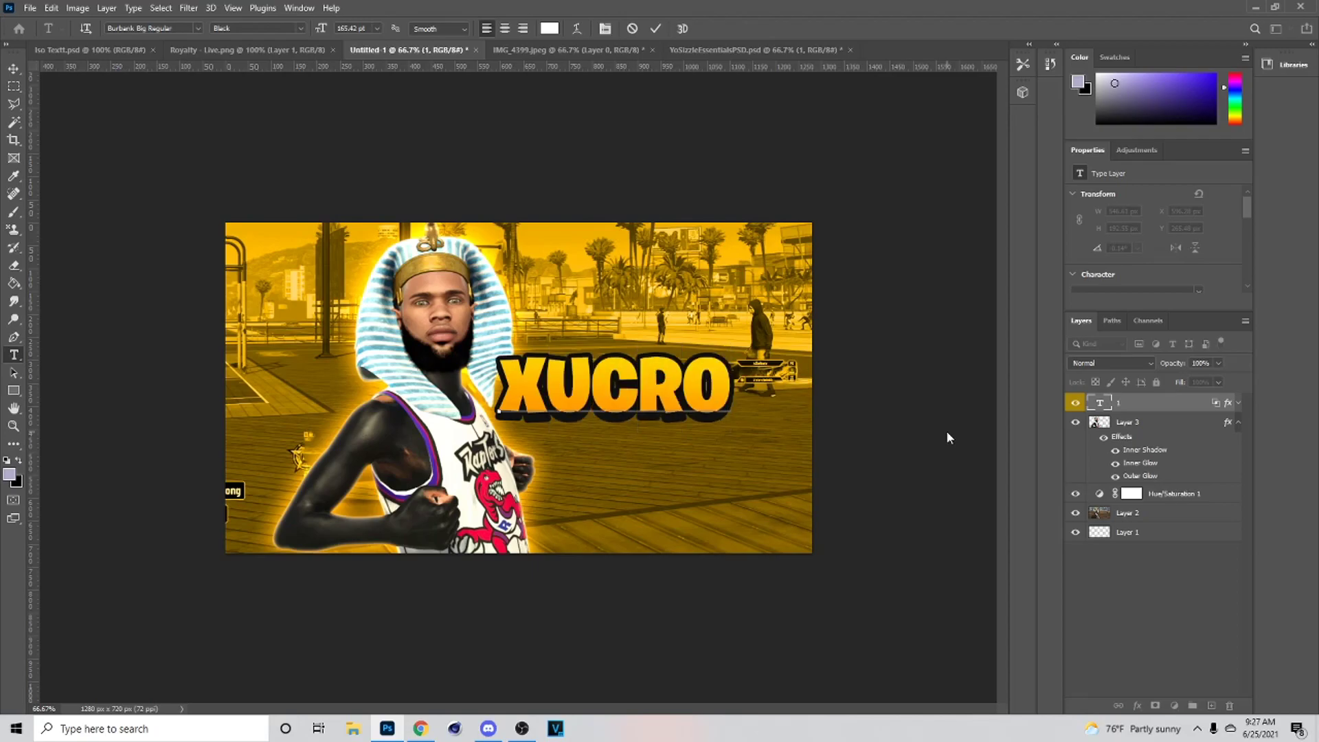
pyautogui.moveTo(529, 389); pyautogui.dragTo(935, 427)
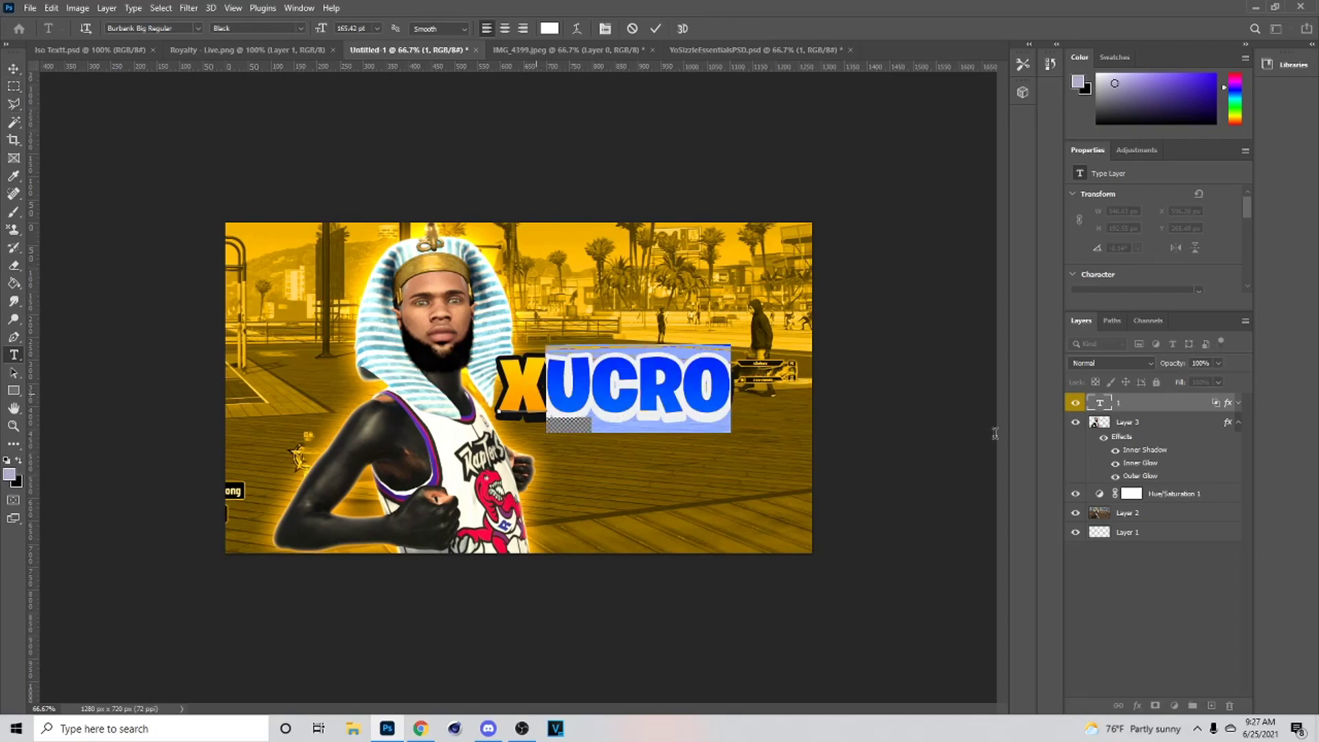
pyautogui.moveTo(731, 385); pyautogui.dragTo(497, 384)
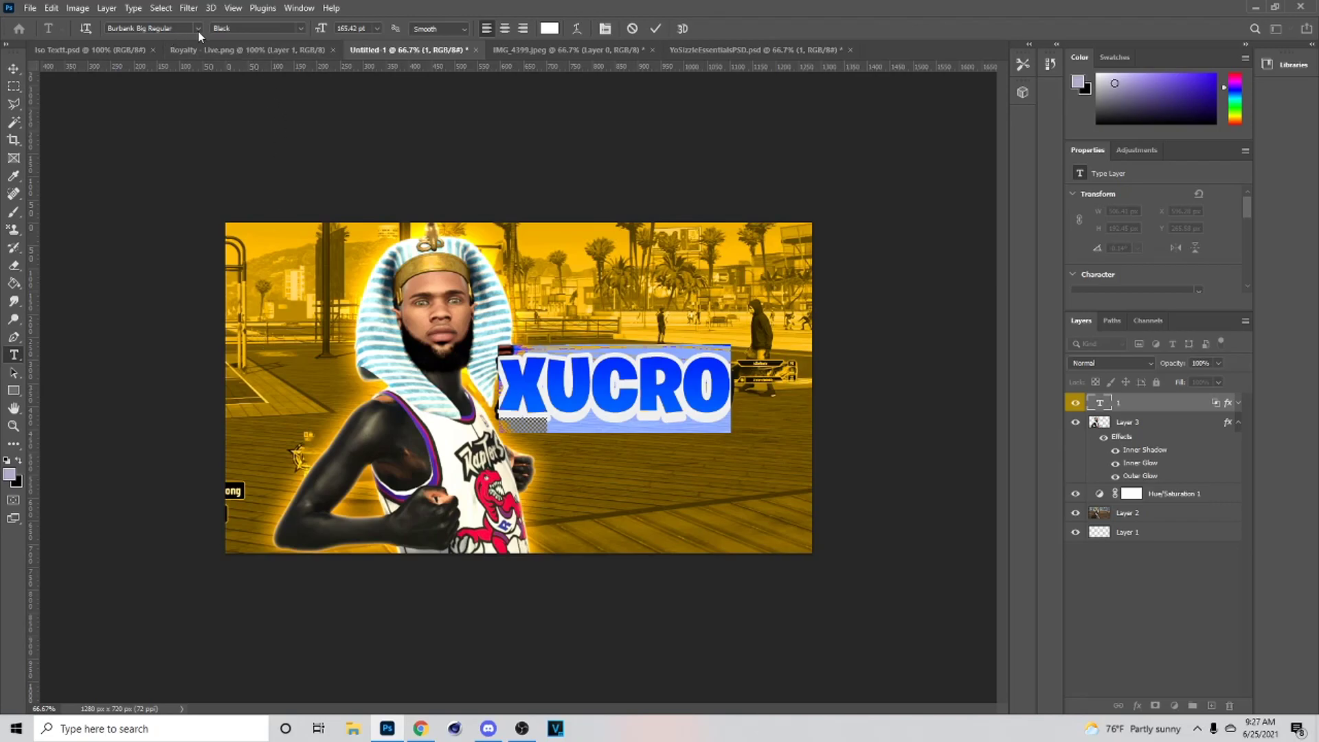
# Try the Aero font on the title, then cancel the edit, reverting to LAYERS
pyautogui.click(198, 29)
pyautogui.press('Up')
pyautogui.press('Up')
pyautogui.scroll(10, 247, 206)
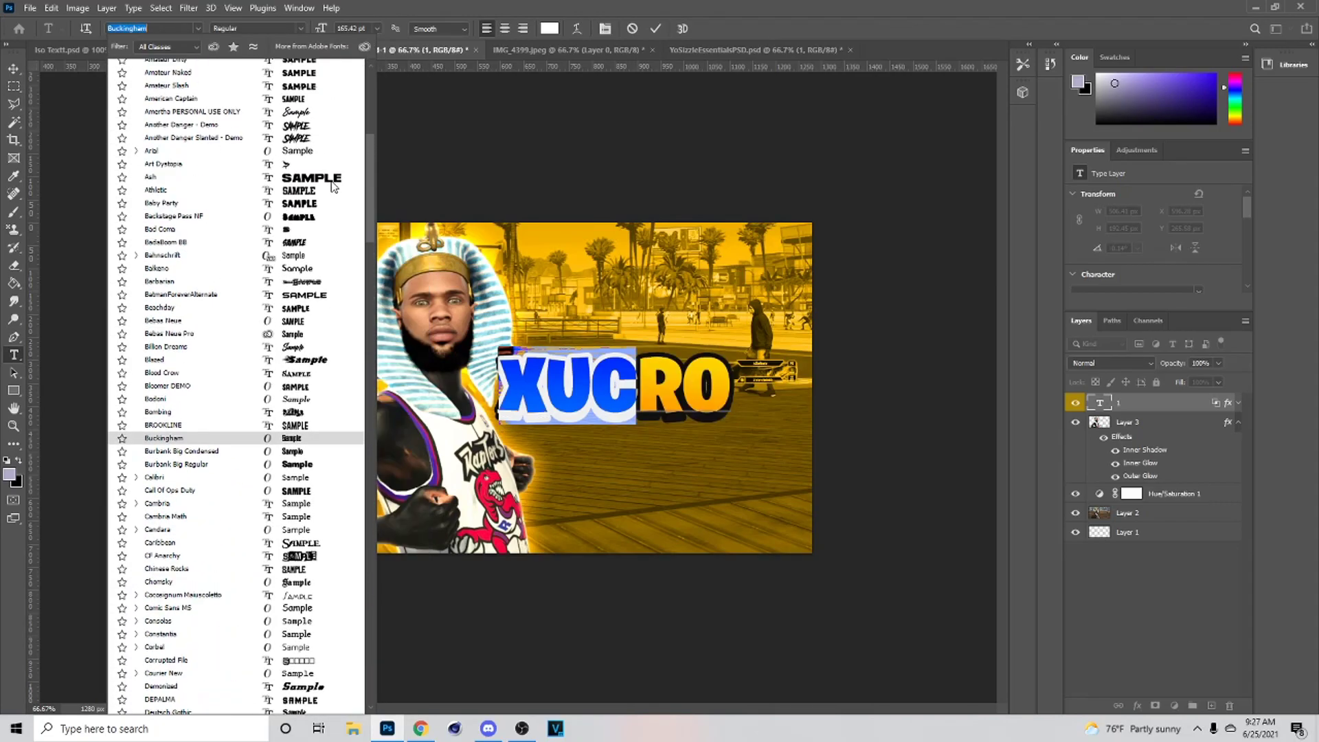
pyautogui.scroll(3, 327, 176)
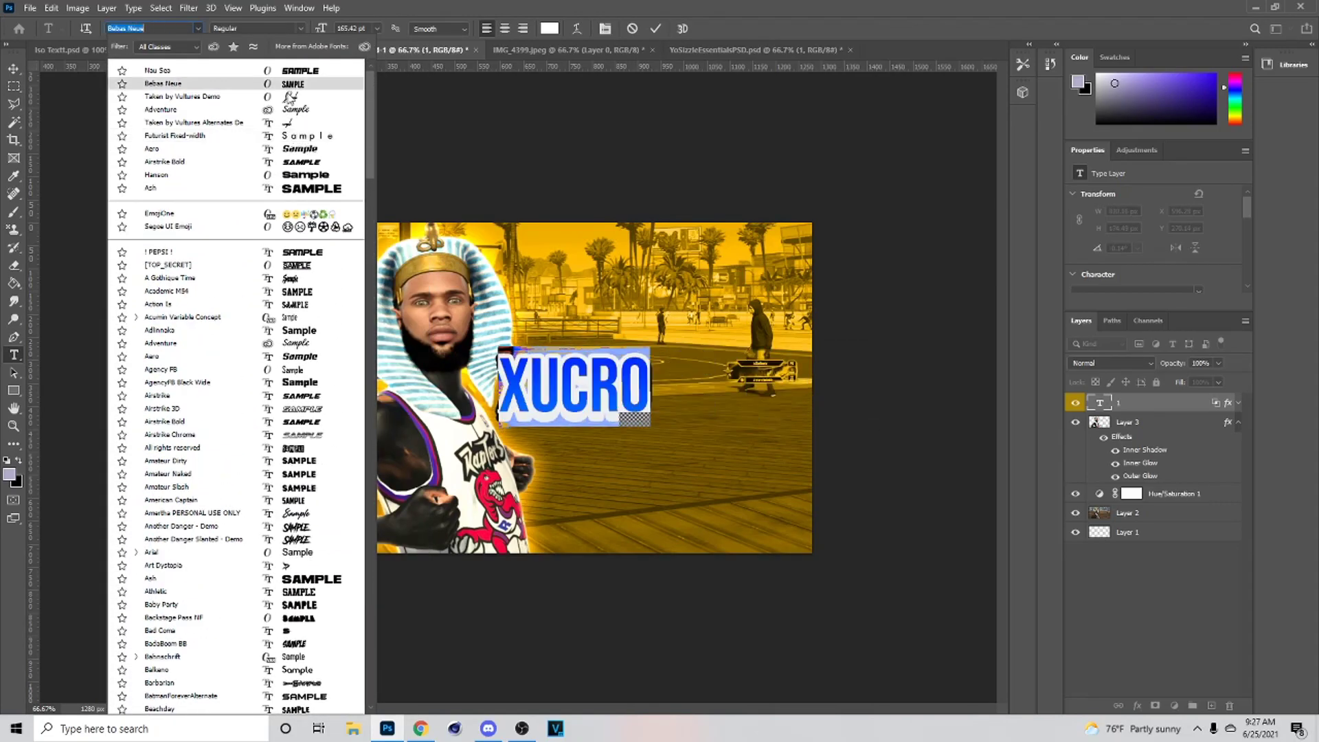
pyautogui.click(295, 148)
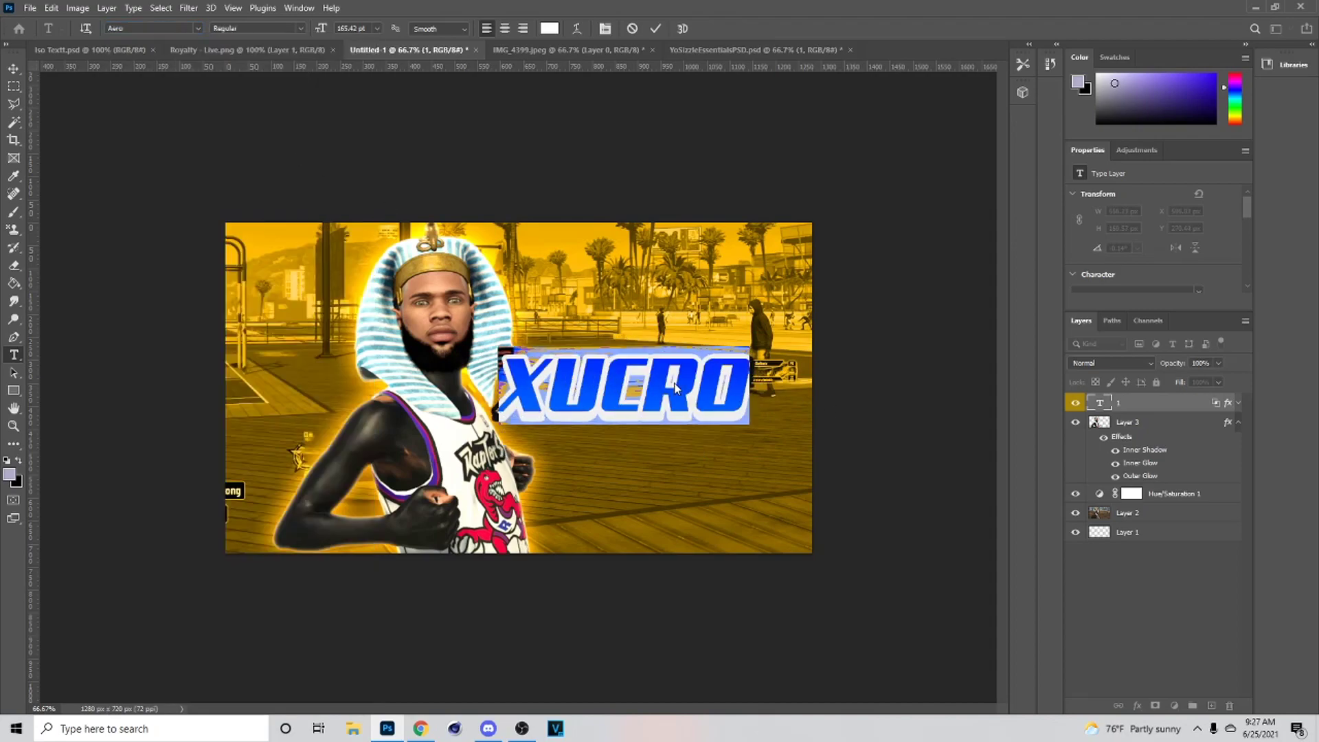
pyautogui.click(632, 28)
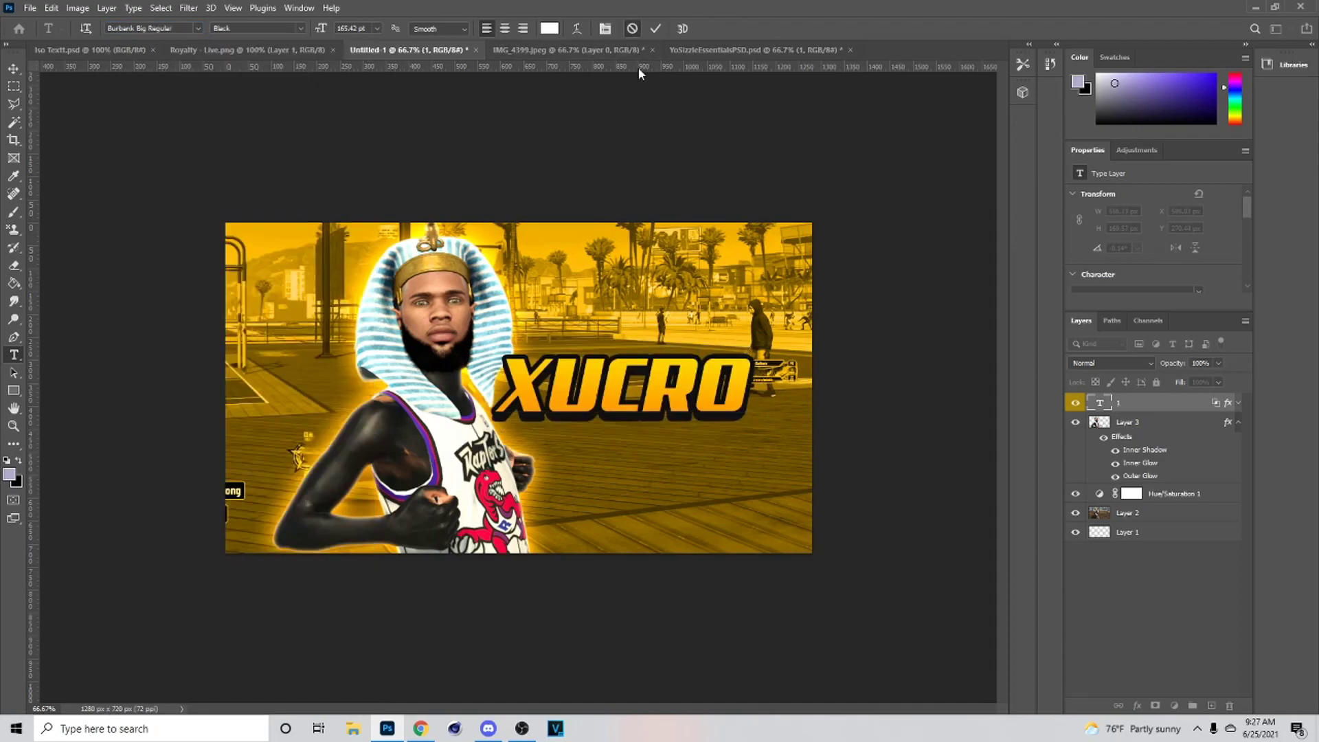
# Retype the title as XUCRO, commit it and shift it right beside the player
pyautogui.doubleClick(508, 373)
pyautogui.write('XI')
pyautogui.press('BackSpace')
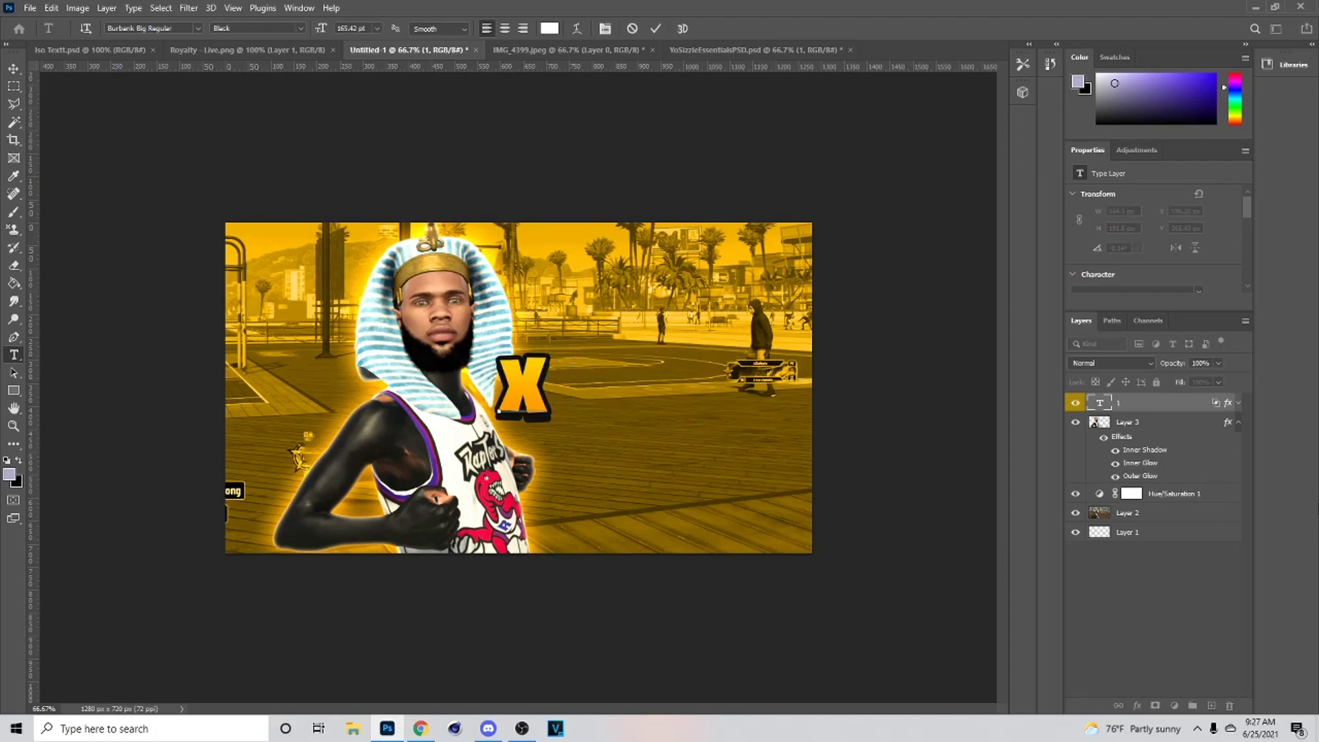
pyautogui.write('UCRO')
pyautogui.click(14, 67)
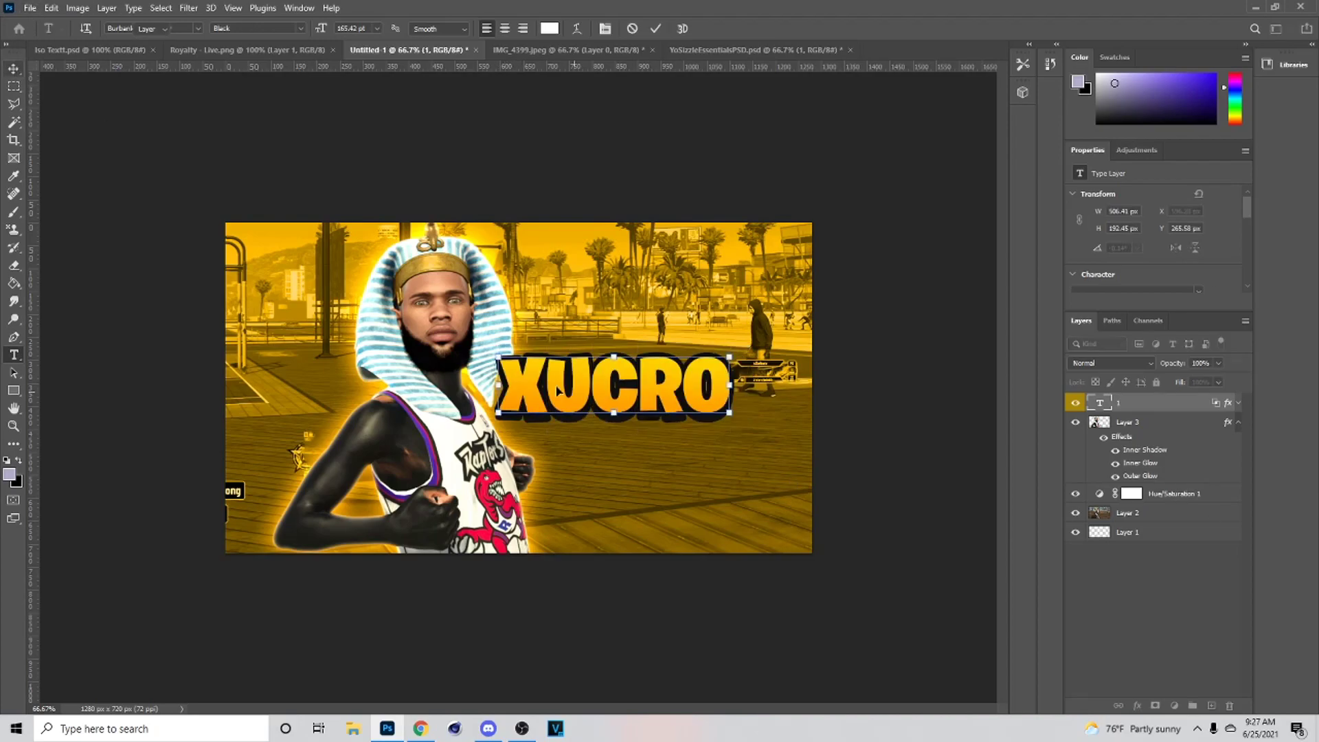
pyautogui.moveTo(552, 373); pyautogui.dragTo(692, 480)
# Duplicate the XUCRO title and change the copy's text to 'IS LIVE'
pyautogui.hotkey('ctrl', 't')
pyautogui.click(14, 354)
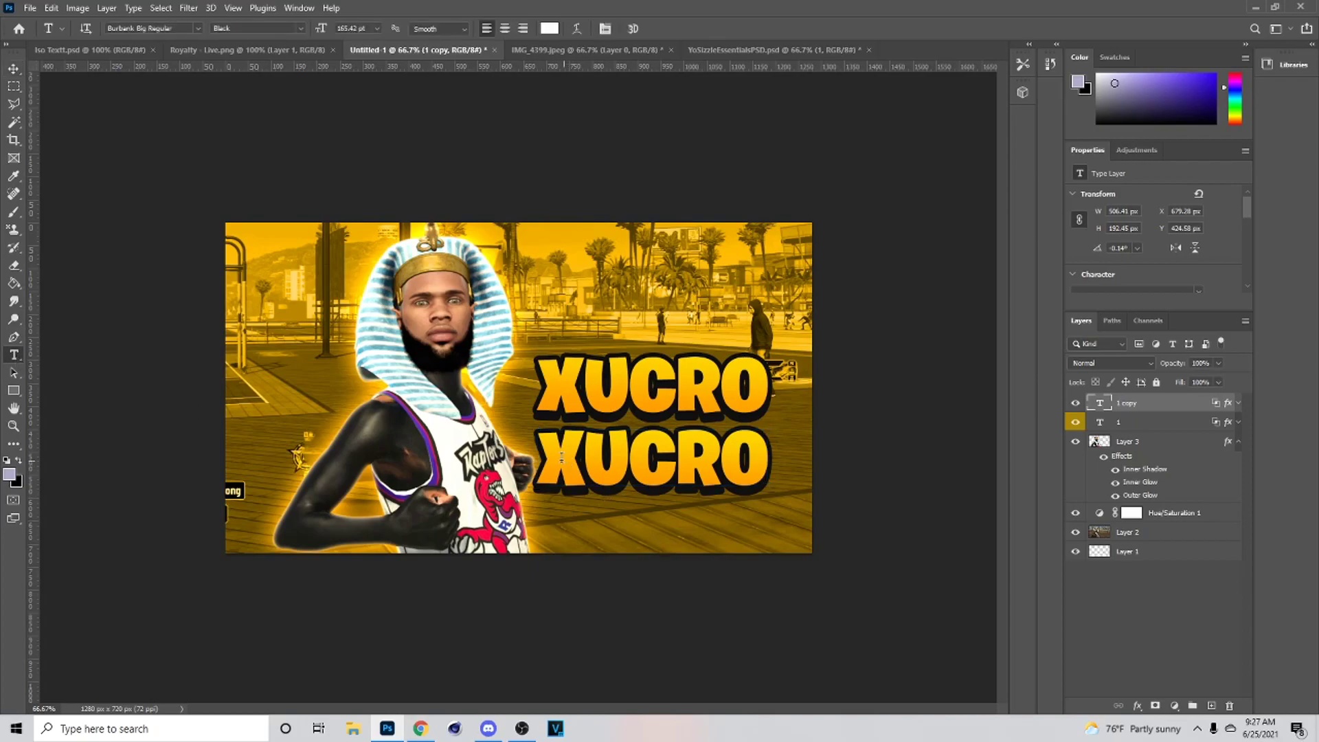
pyautogui.moveTo(546, 454); pyautogui.dragTo(1054, 566)
pyautogui.write('IS ')
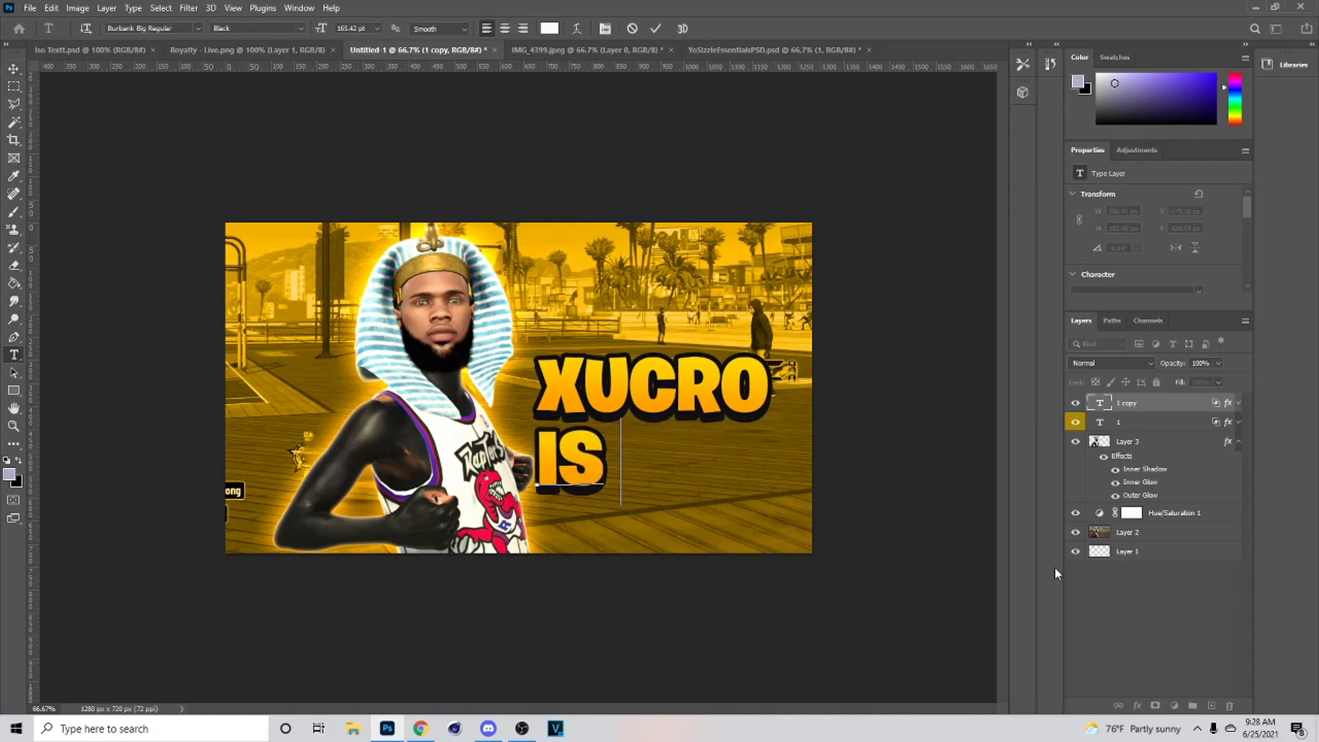
pyautogui.write('LIVE')
pyautogui.click(14, 86)
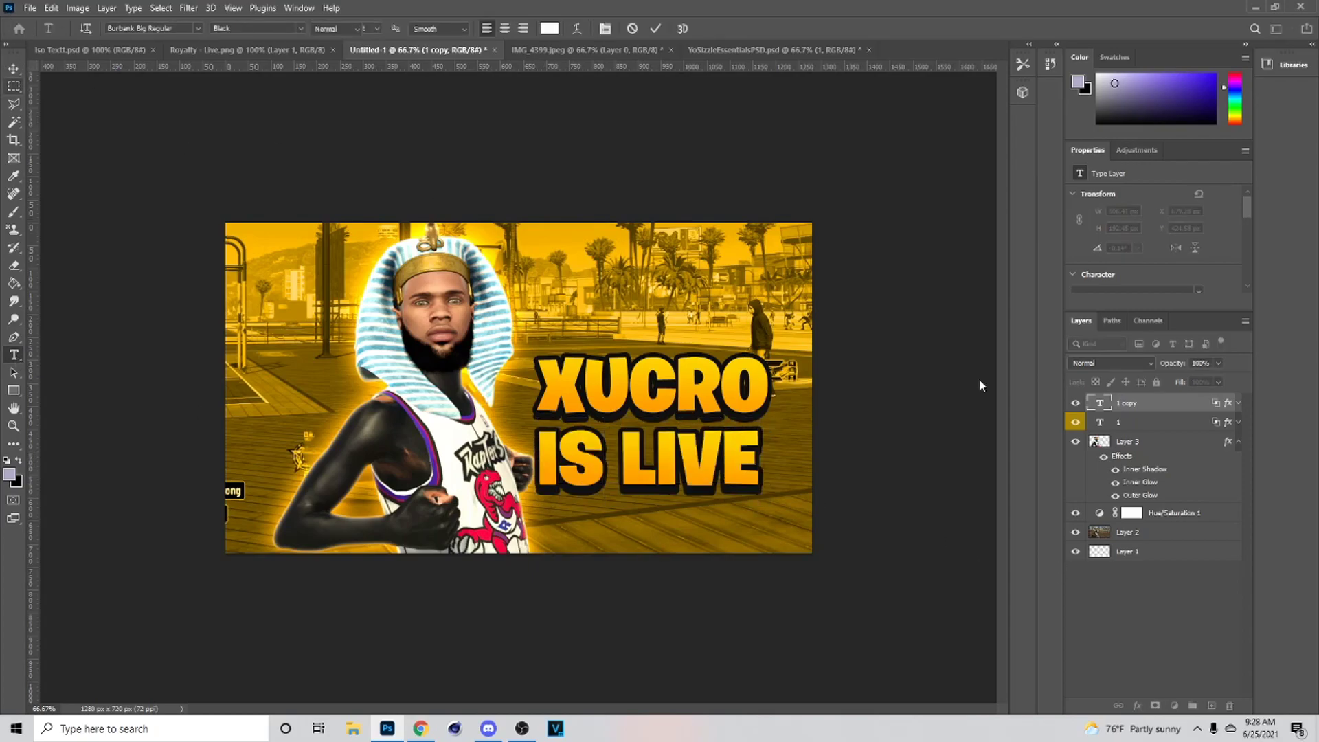
# Rasterize the layer styles of both title lines and enlarge the IS LIVE line
pyautogui.keyDown('shift'); pyautogui.click(1183, 419); pyautogui.keyUp('shift')
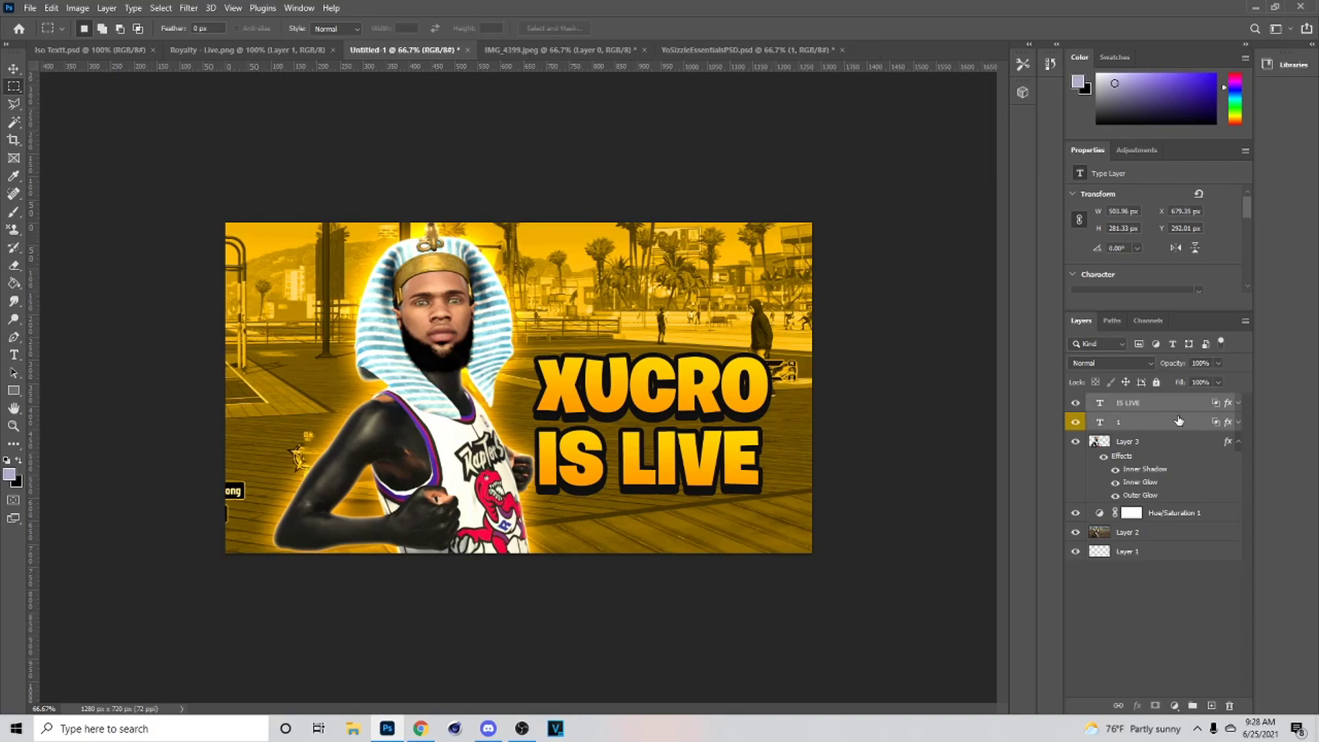
pyautogui.rightClick(1160, 407)
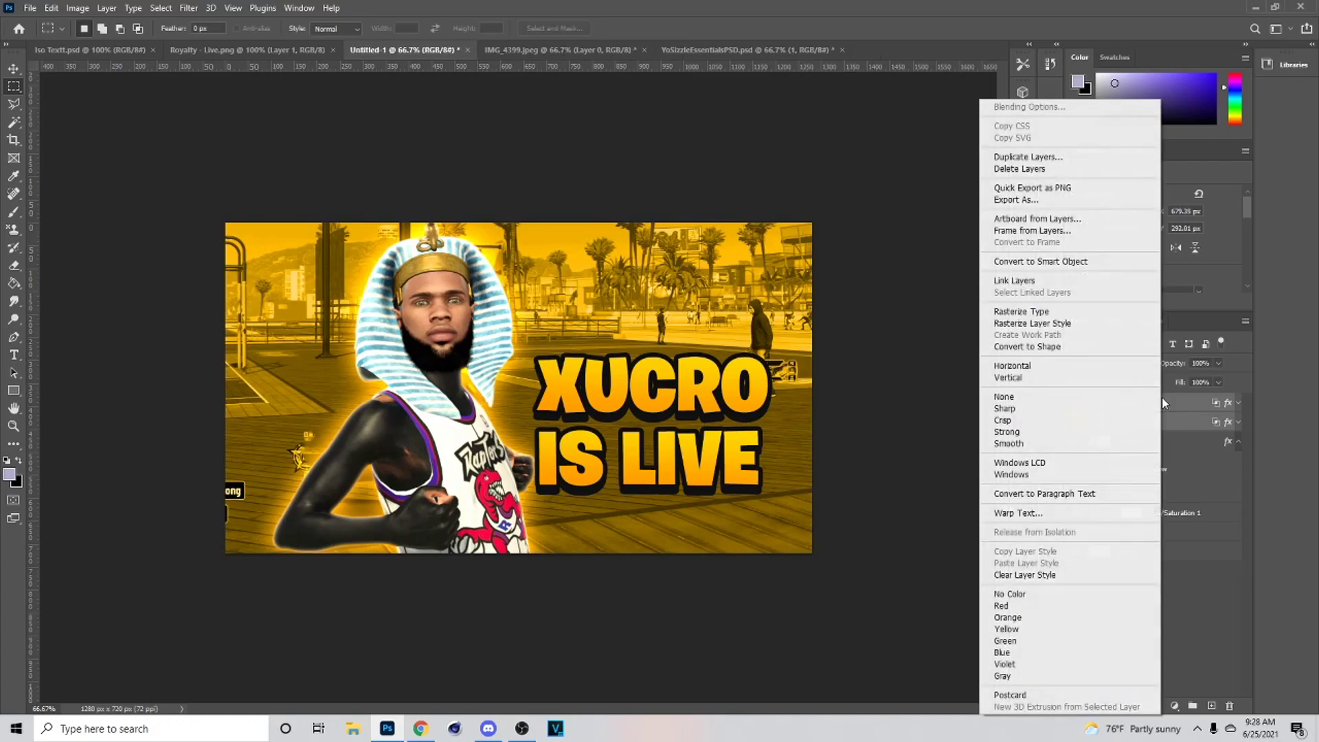
pyautogui.click(1044, 328)
pyautogui.click(14, 69)
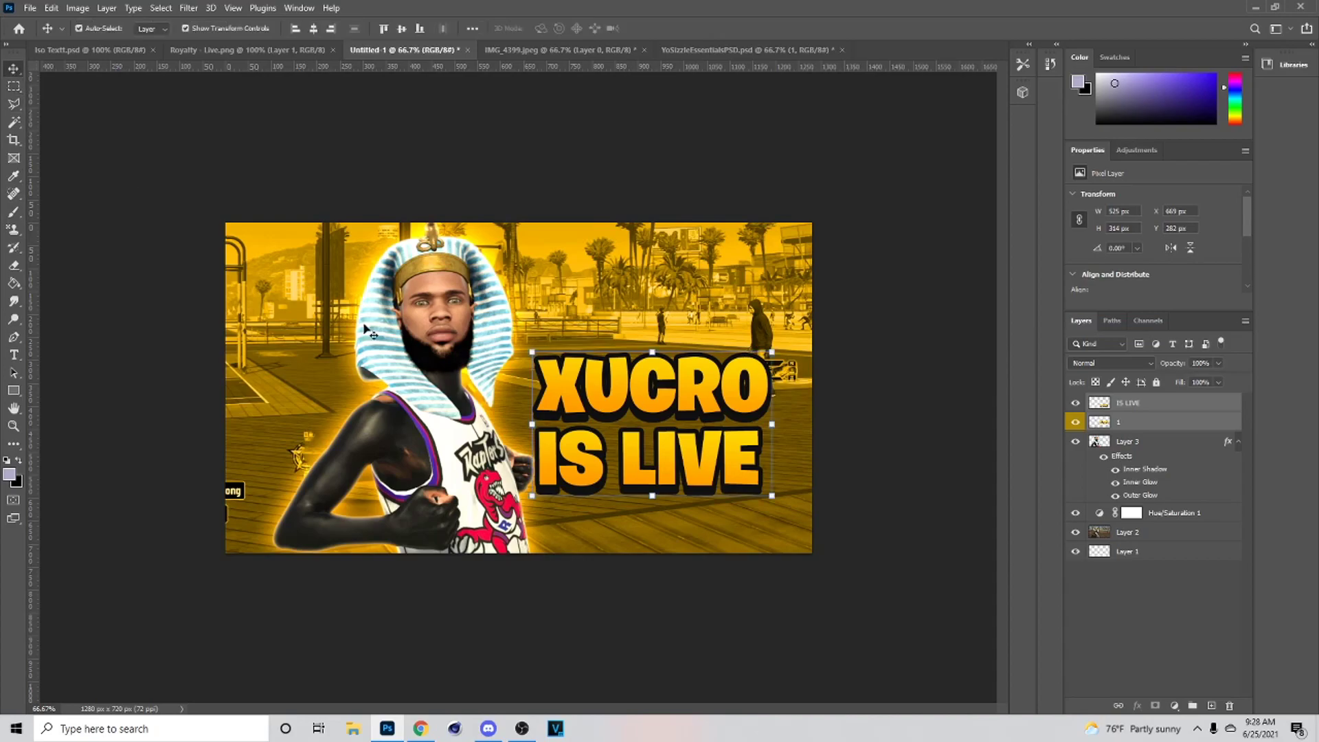
pyautogui.moveTo(762, 458)
pyautogui.mouseDown()
pyautogui.moveTo(800, 436)
pyautogui.moveTo(755, 460)
pyautogui.moveTo(786, 464)
pyautogui.mouseUp()
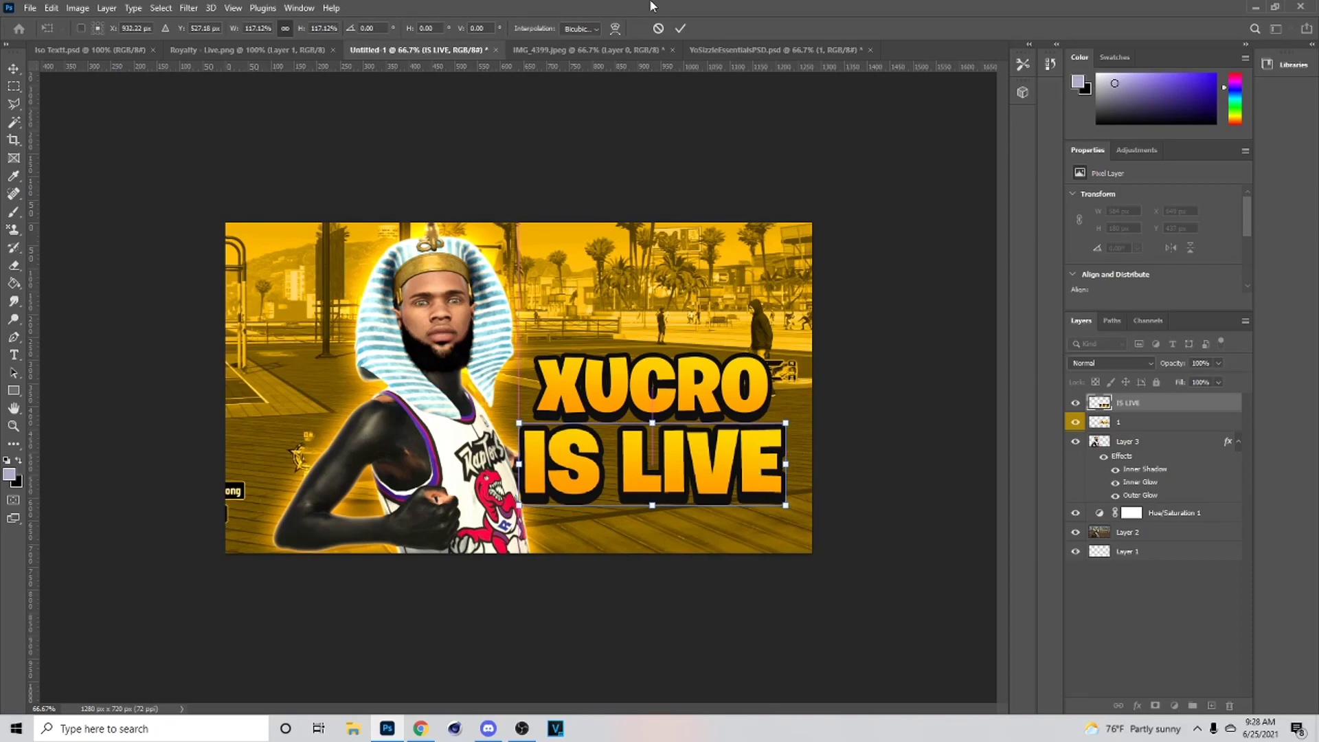
pyautogui.click(680, 29)
# Resize and reposition the two-line title block, then nudge XUCRO down slightly
pyautogui.keyDown('shift'); pyautogui.click(1160, 425); pyautogui.keyUp('shift')
pyautogui.moveTo(787, 431); pyautogui.dragTo(844, 412)
pyautogui.moveTo(724, 430); pyautogui.dragTo(685, 434)
pyautogui.moveTo(800, 436); pyautogui.dragTo(784, 436)
pyautogui.moveTo(706, 432); pyautogui.dragTo(716, 434)
pyautogui.click(680, 29)
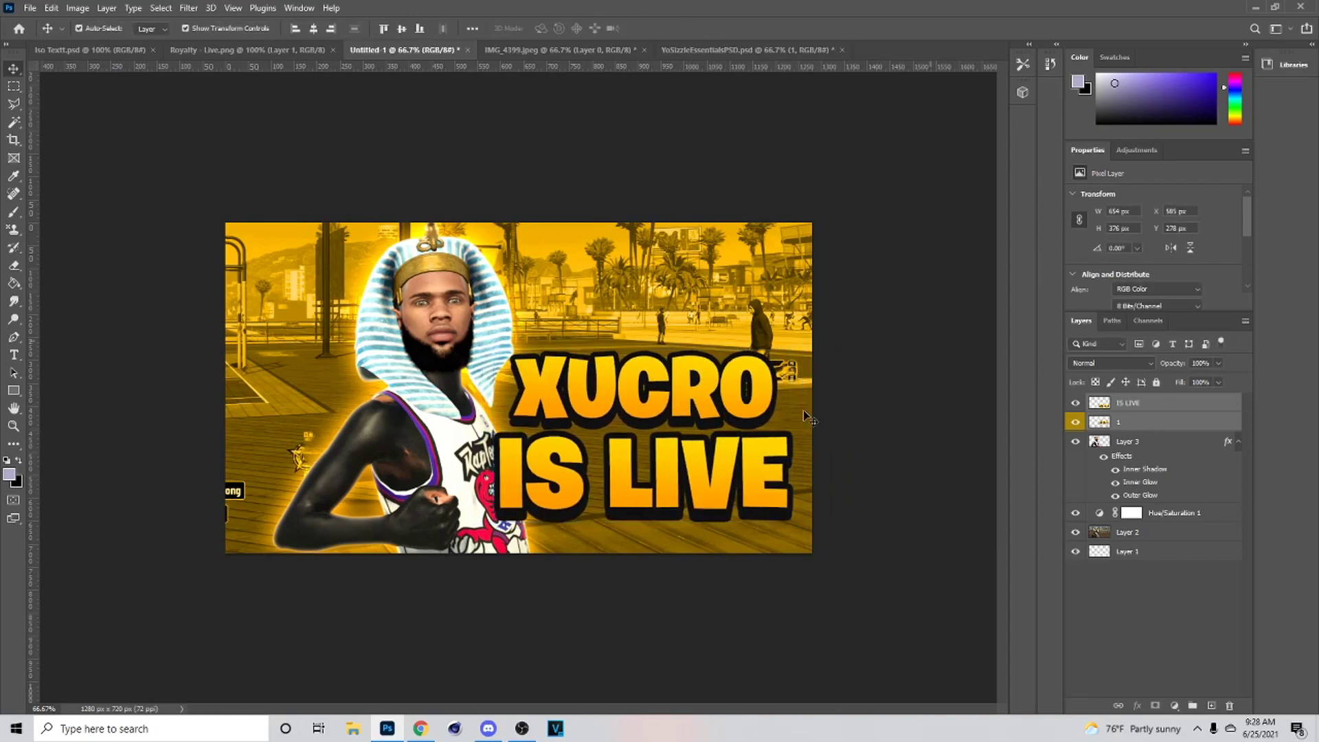
pyautogui.click(1134, 421)
pyautogui.press('Down')
pyautogui.press('Down')
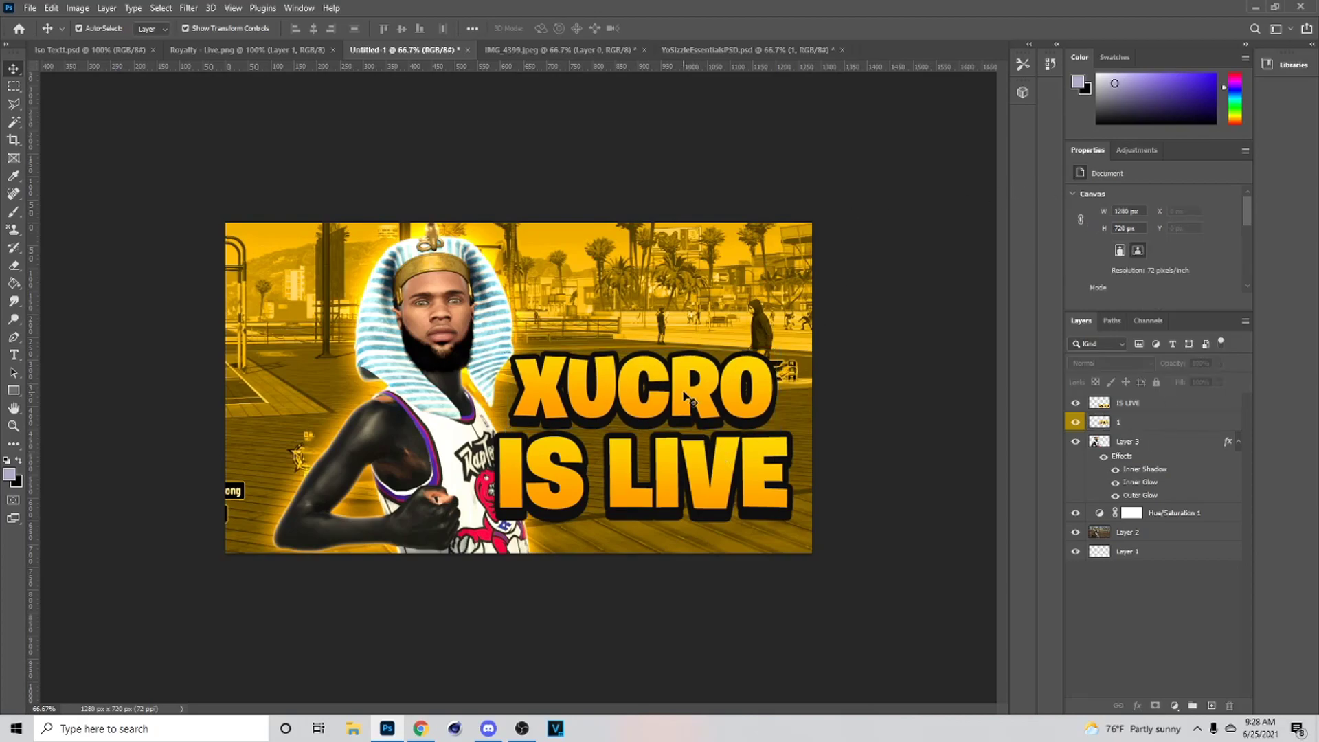
# Shift the player slightly left, deselect the title layers, and bring up the Open dialog
pyautogui.click(441, 455)
pyautogui.moveTo(441, 456)
pyautogui.mouseDown()
pyautogui.moveTo(378, 455)
pyautogui.moveTo(439, 456)
pyautogui.mouseUp()
pyautogui.click(740, 389)
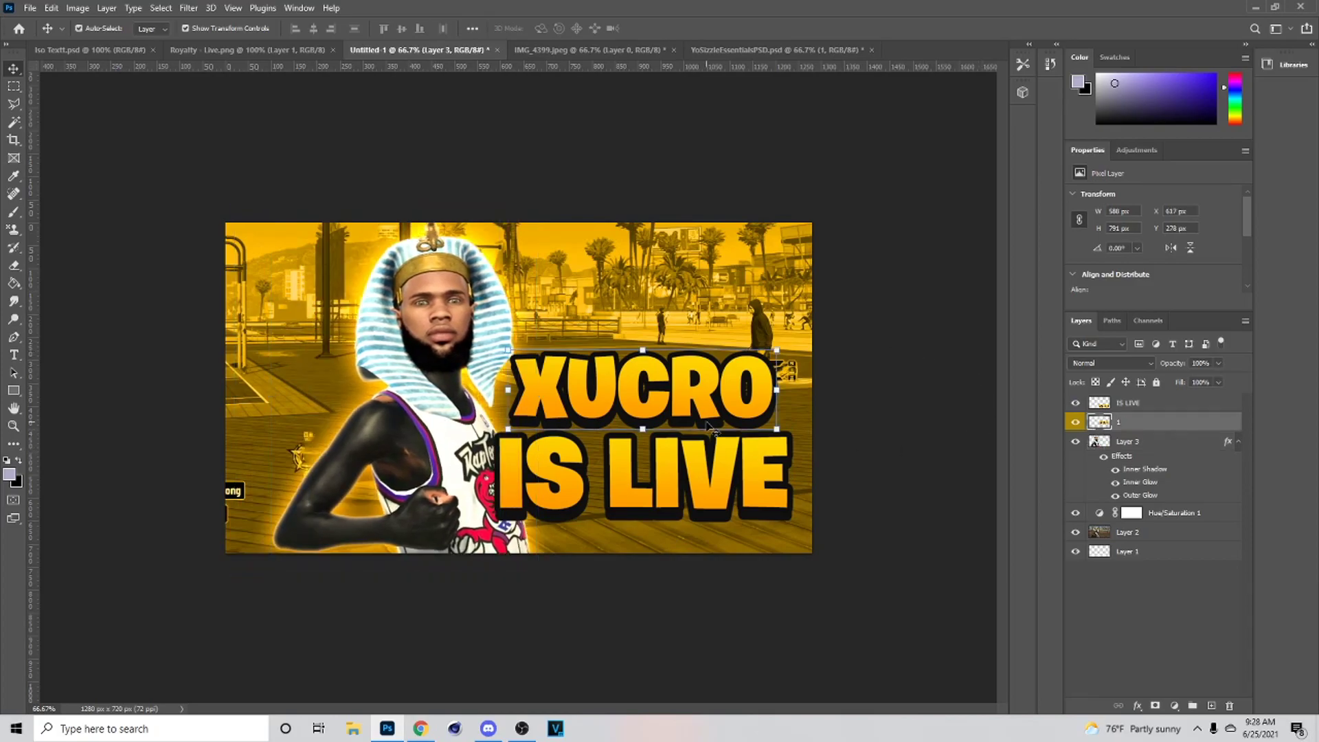
pyautogui.keyDown('ctrl'); pyautogui.click(1159, 402); pyautogui.keyUp('ctrl')
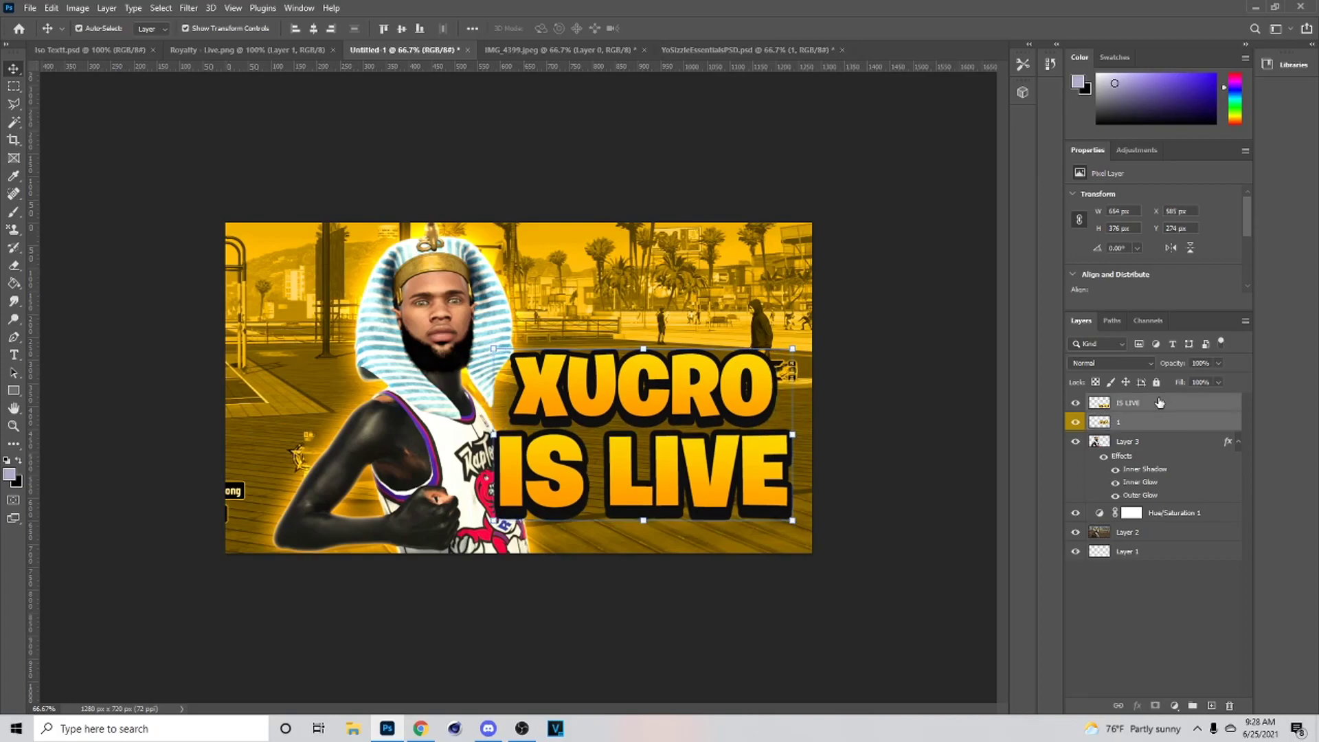
pyautogui.click(768, 165)
pyautogui.click(30, 7)
pyautogui.click(42, 36)
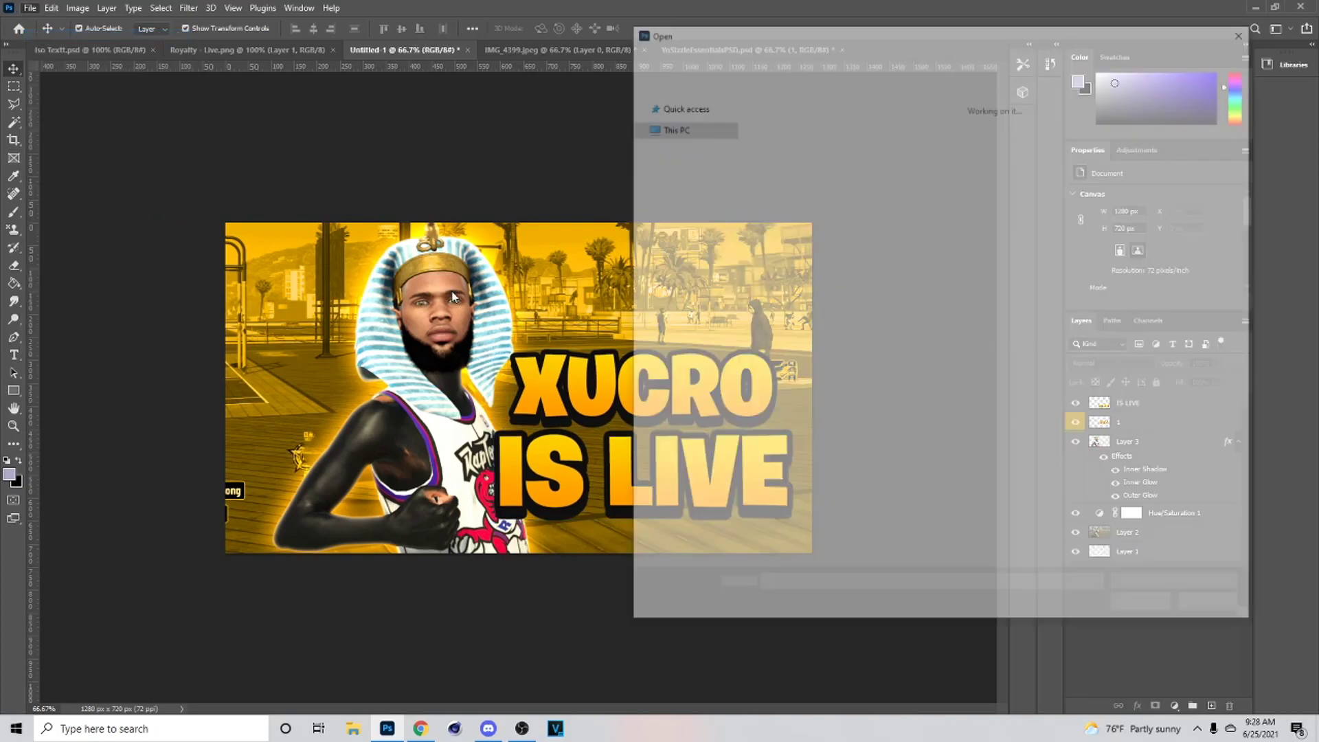
# Open '2k21 logo 1' from the Winrar Packs folder and paste it into the thumbnail
pyautogui.doubleClick(859, 220)
pyautogui.click(791, 157)
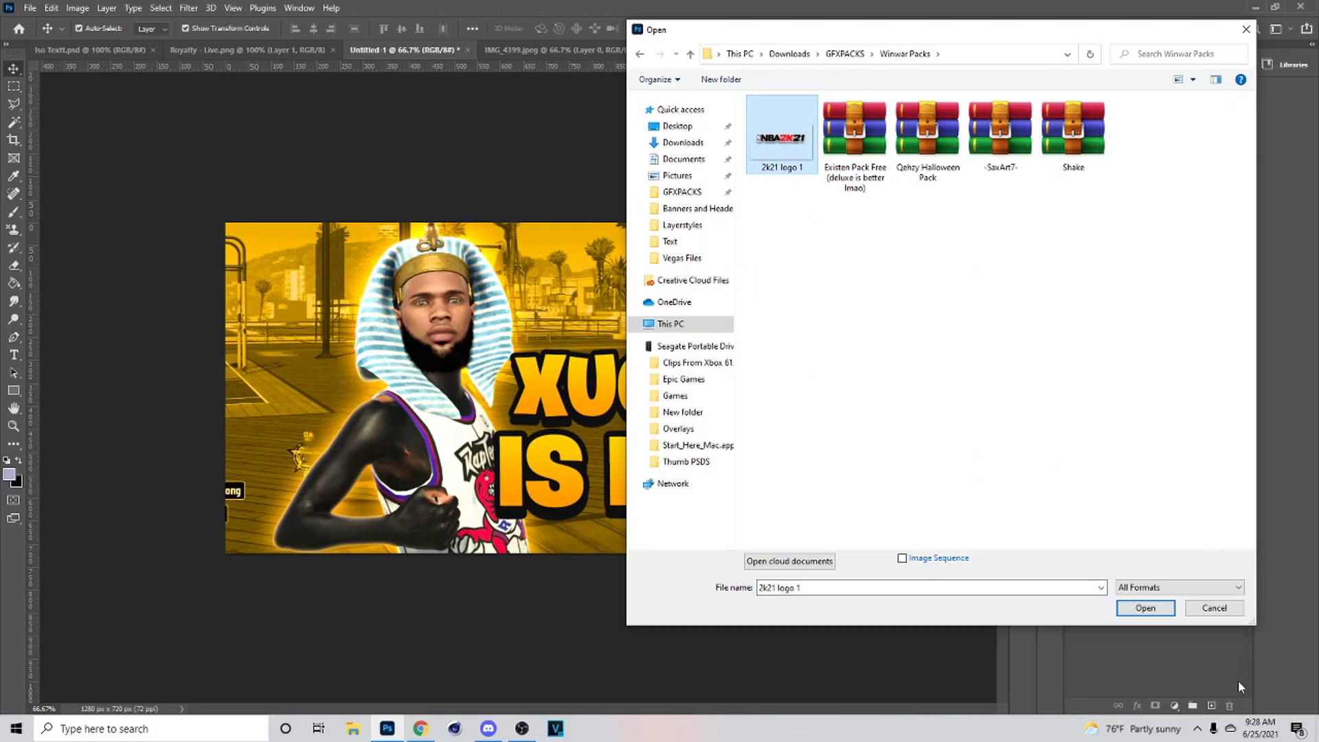
pyautogui.click(1160, 613)
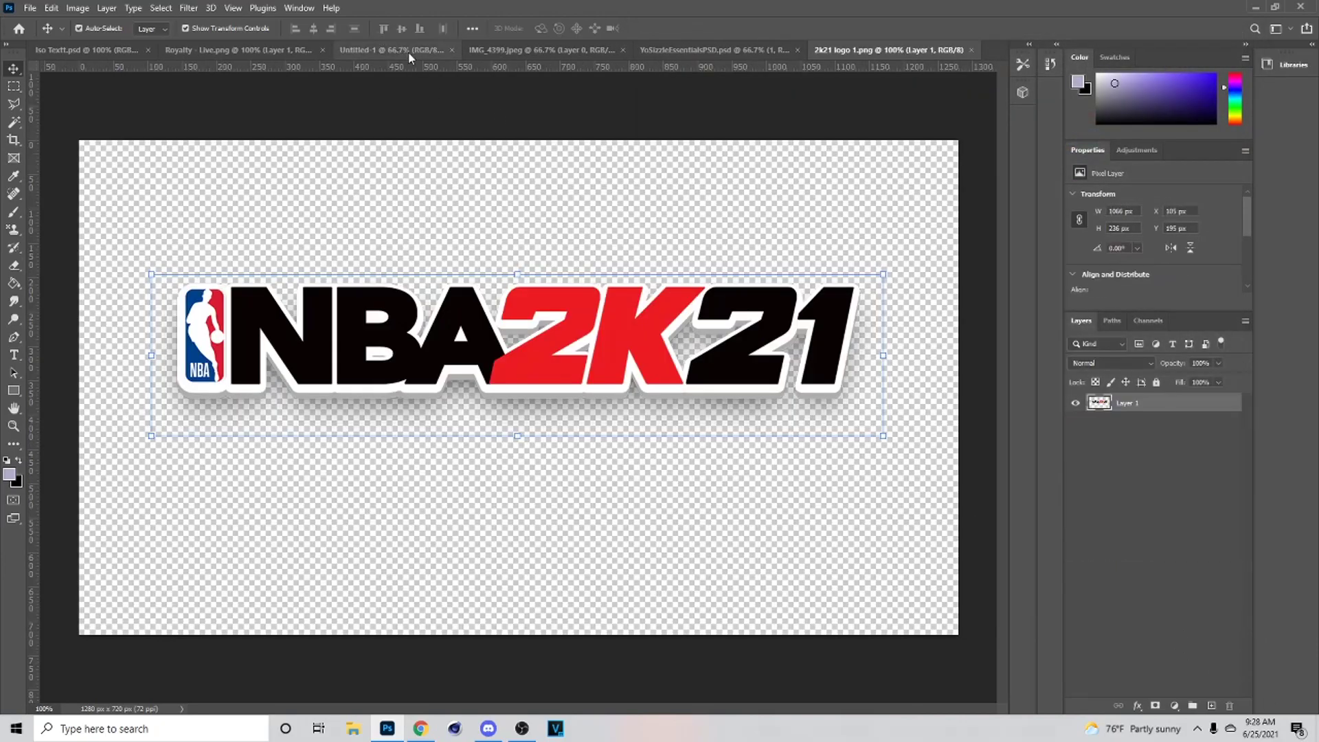
pyautogui.click(392, 49)
pyautogui.hotkey('ctrl', 'v')
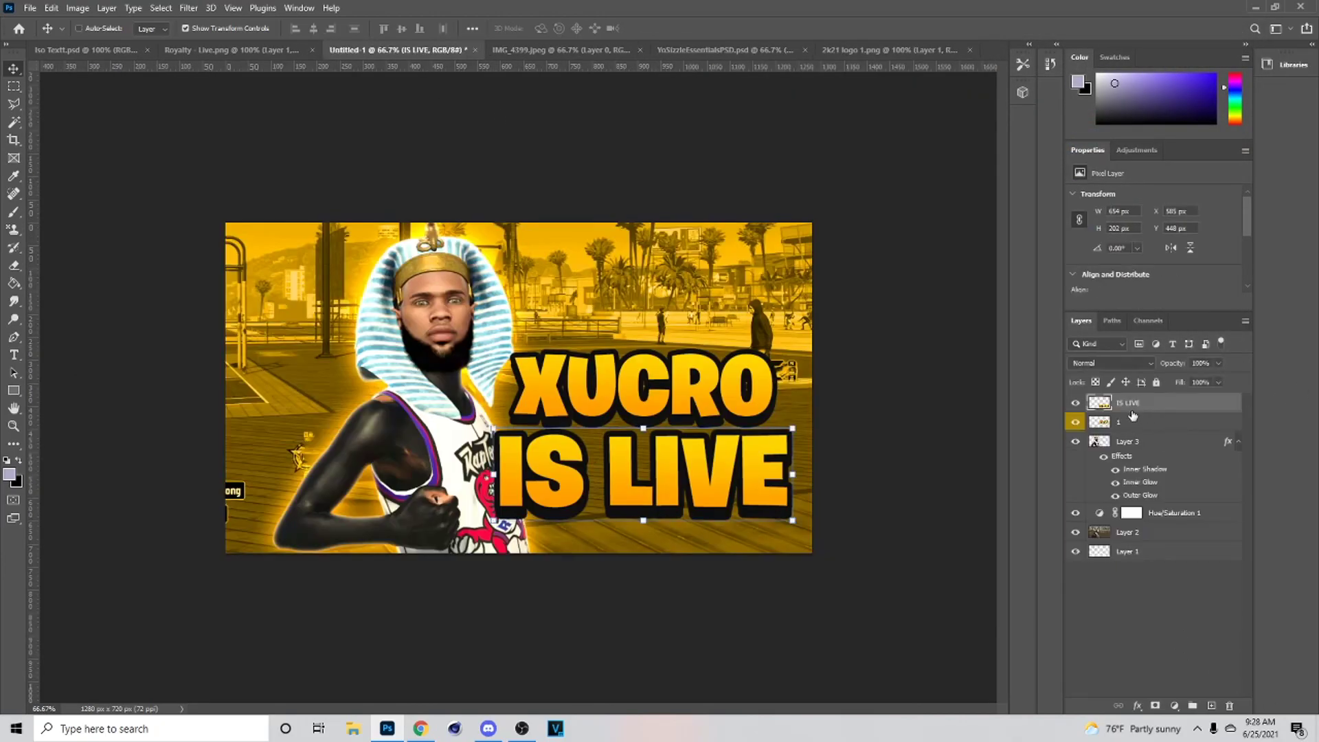
# Scale the logo to about 45% above XUCRO and merge it with both title lines
pyautogui.moveTo(768, 389); pyautogui.dragTo(498, 375)
pyautogui.moveTo(404, 390); pyautogui.dragTo(633, 334)
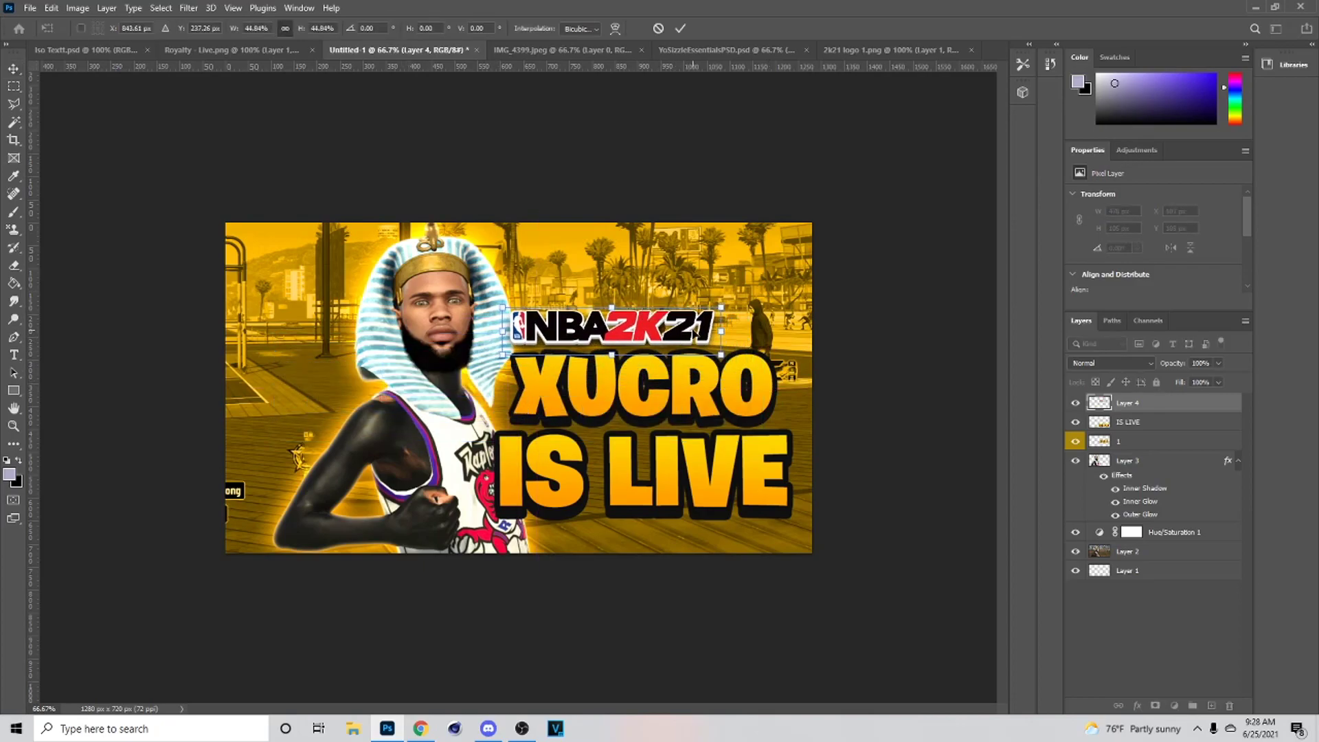
pyautogui.moveTo(720, 332)
pyautogui.mouseDown()
pyautogui.moveTo(787, 332)
pyautogui.moveTo(729, 316)
pyautogui.mouseUp()
pyautogui.click(679, 28)
pyautogui.keyDown('shift'); pyautogui.click(1143, 440); pyautogui.keyUp('shift')
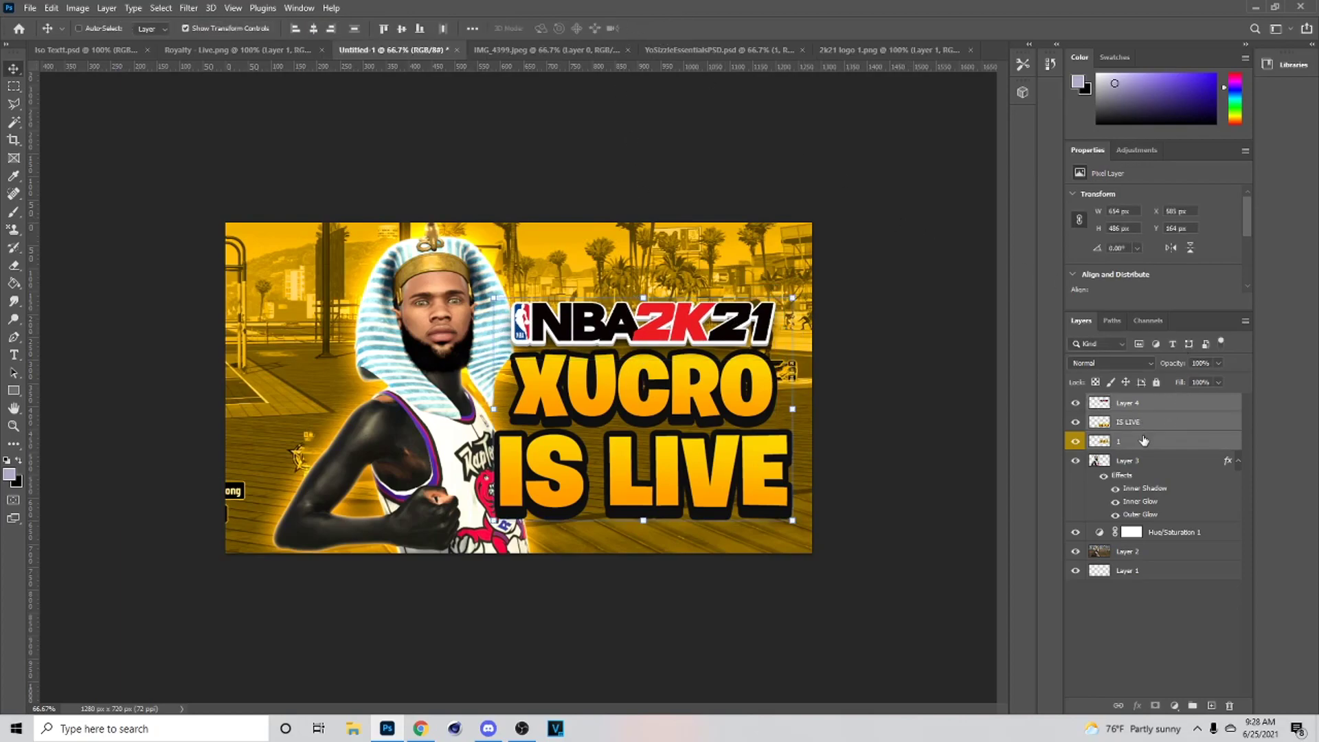
pyautogui.hotkey('ctrl', 'e')
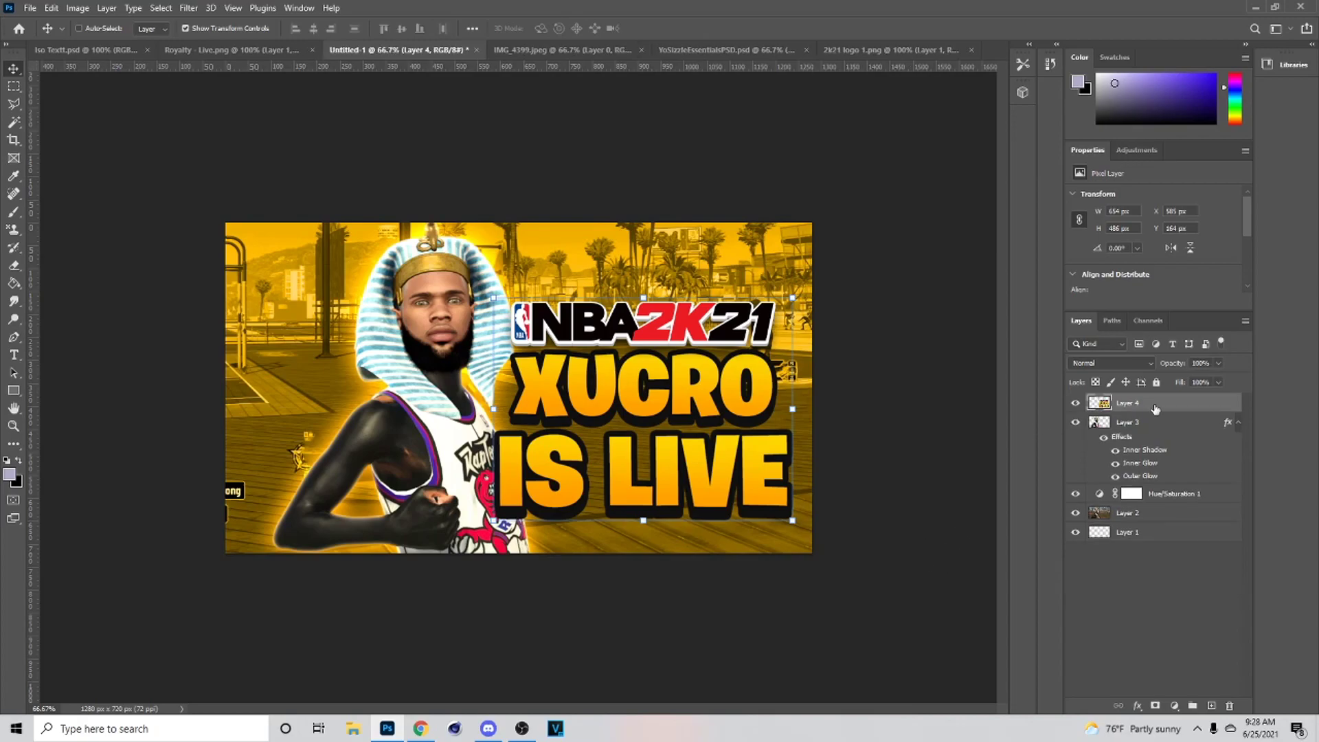
# Give the merged title block a drop shadow with size 0 and 96% opacity
pyautogui.rightClick(1155, 405)
pyautogui.click(996, 154)
pyautogui.click(812, 615)
pyautogui.moveTo(1027, 499); pyautogui.dragTo(1022, 473)
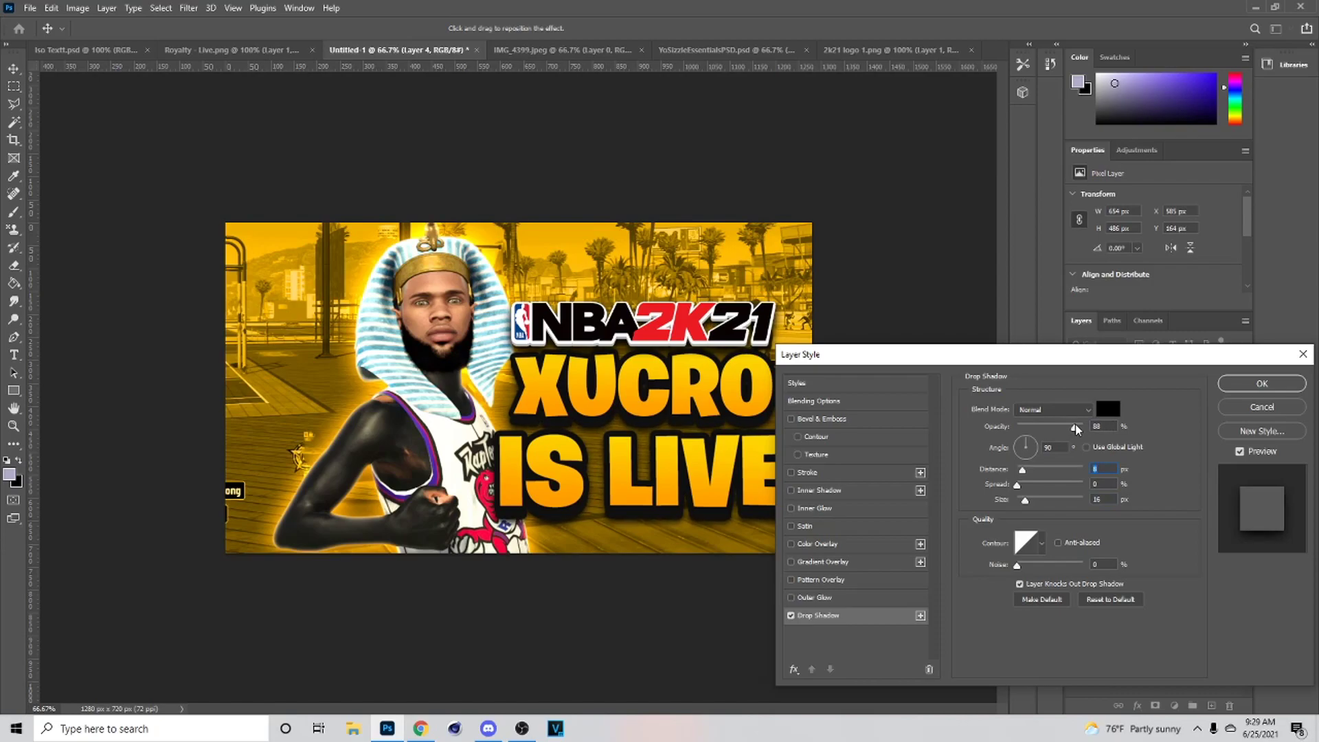
pyautogui.moveTo(1083, 427); pyautogui.dragTo(1079, 427)
pyautogui.click(1260, 387)
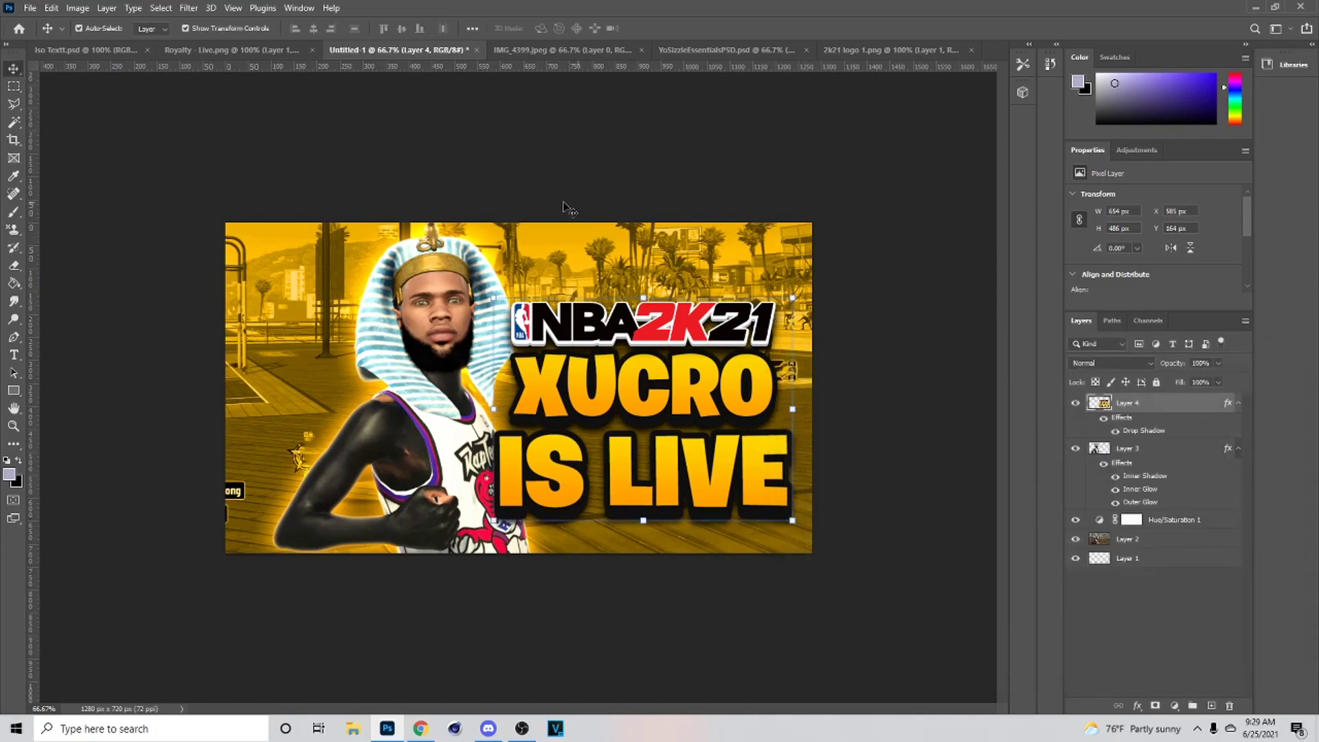
# Warp the logo-and-title block into a slight upward Arch
pyautogui.hotkey('ctrl', 't')
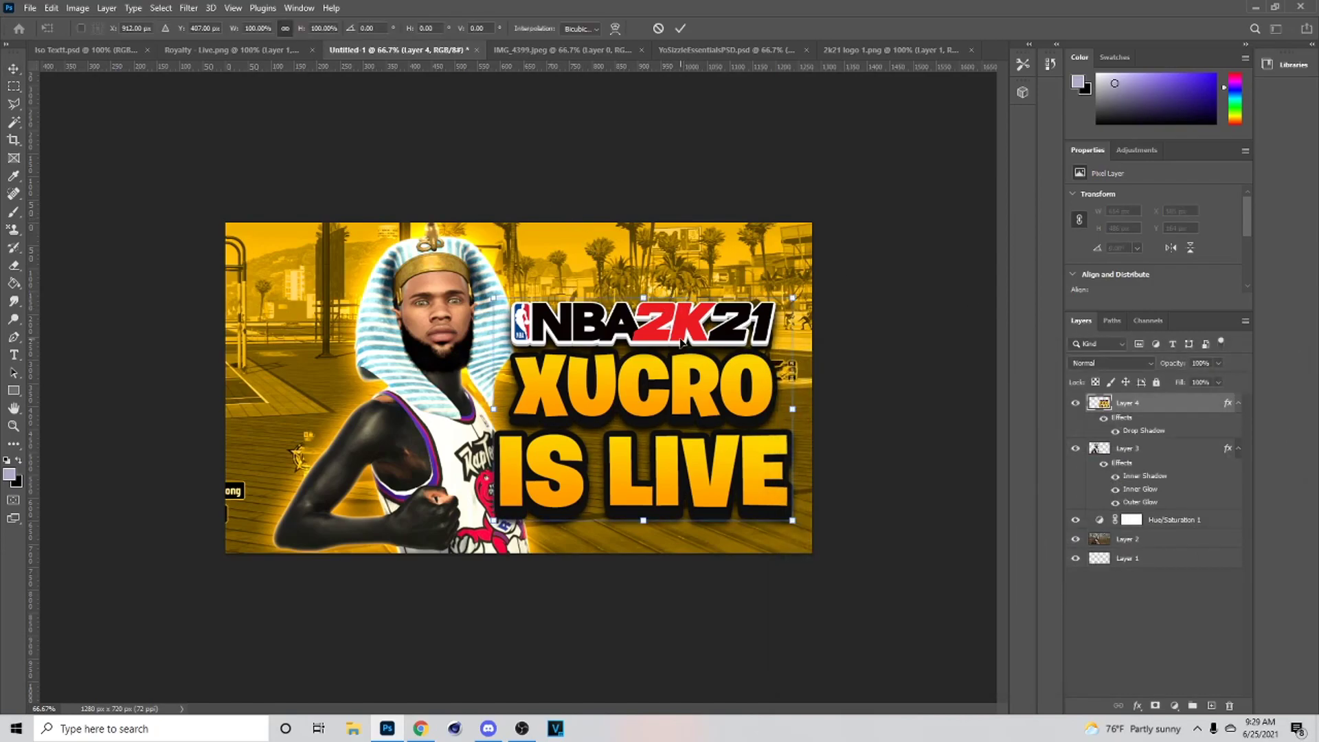
pyautogui.rightClick(676, 339)
pyautogui.click(707, 435)
pyautogui.click(351, 31)
pyautogui.click(345, 102)
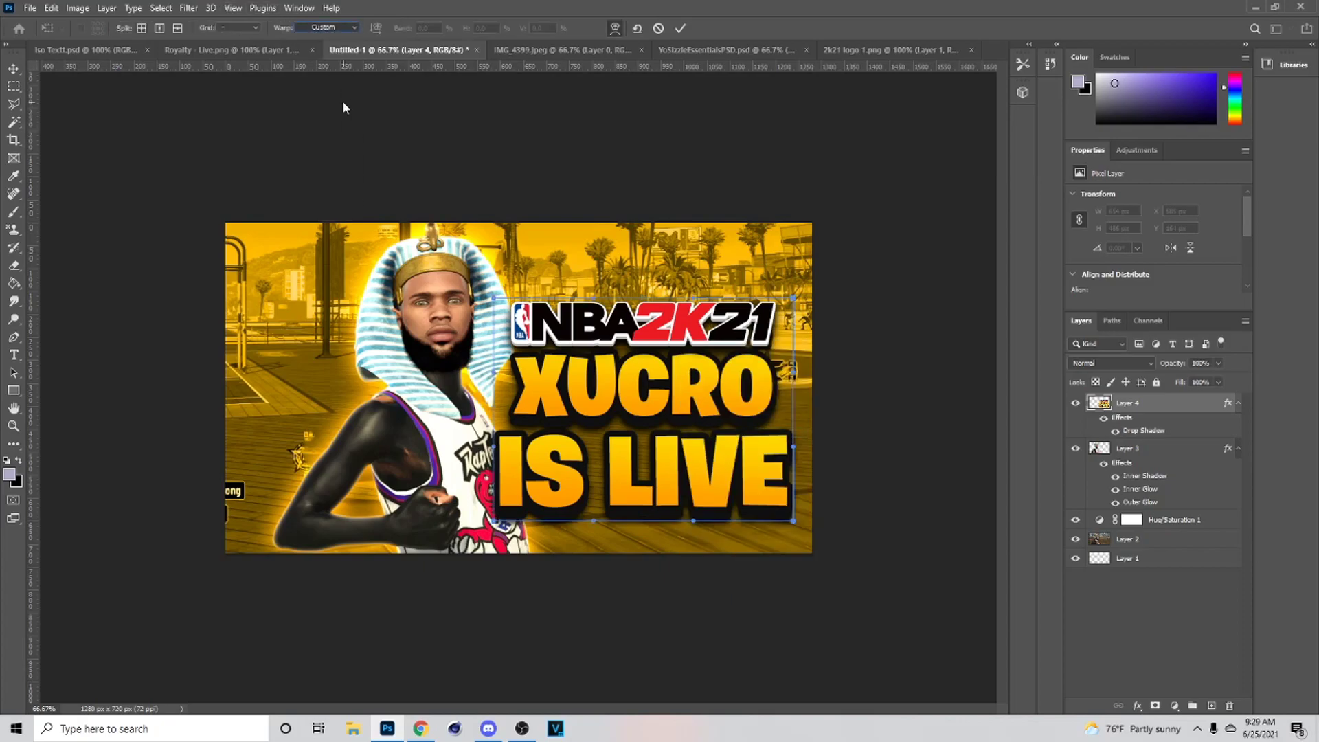
pyautogui.click(324, 26)
pyautogui.click(329, 103)
pyautogui.moveTo(643, 297)
pyautogui.mouseDown()
pyautogui.moveTo(638, 286)
pyautogui.moveTo(634, 296)
pyautogui.mouseUp()
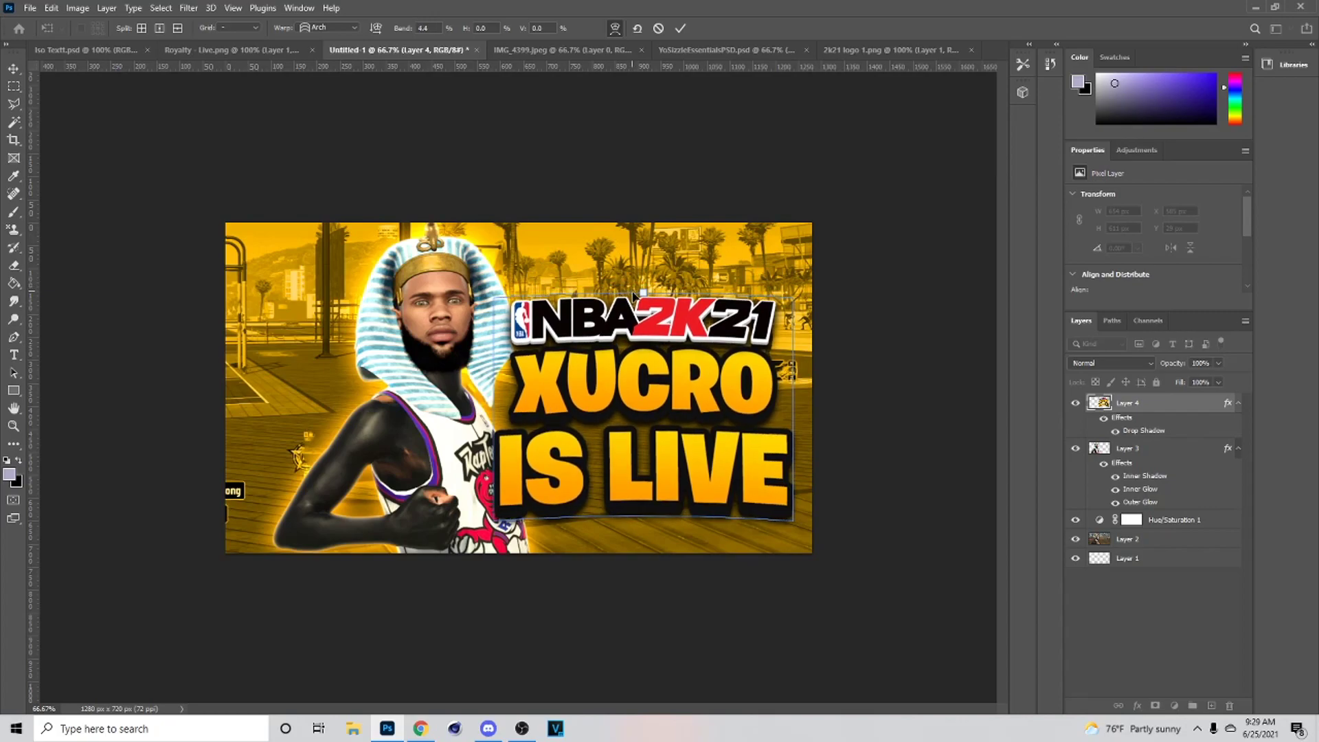
pyautogui.click(680, 29)
# Move the title block down about 24 px and shift the player slightly left
pyautogui.moveTo(667, 364); pyautogui.dragTo(673, 378)
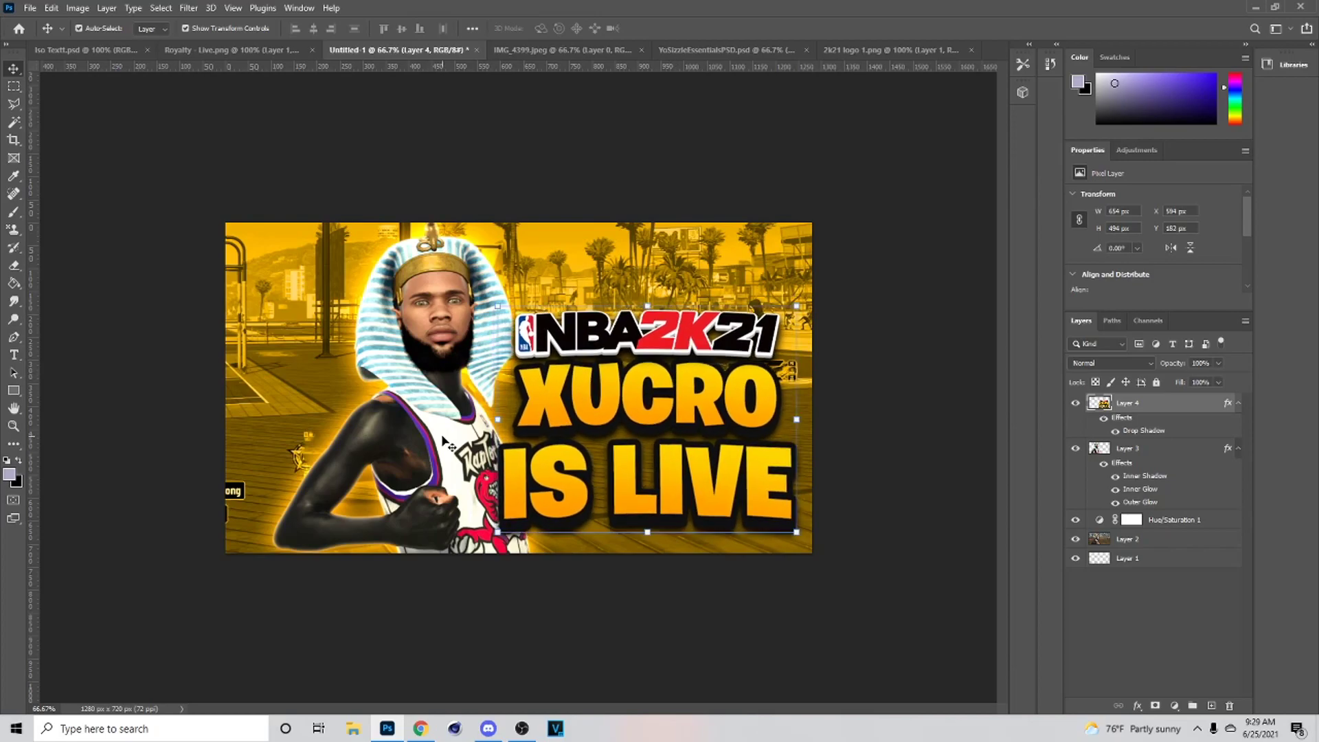
pyautogui.click(433, 438)
pyautogui.moveTo(432, 438); pyautogui.dragTo(413, 436)
pyautogui.moveTo(668, 400); pyautogui.dragTo(668, 398)
pyautogui.moveTo(450, 415); pyautogui.dragTo(456, 419)
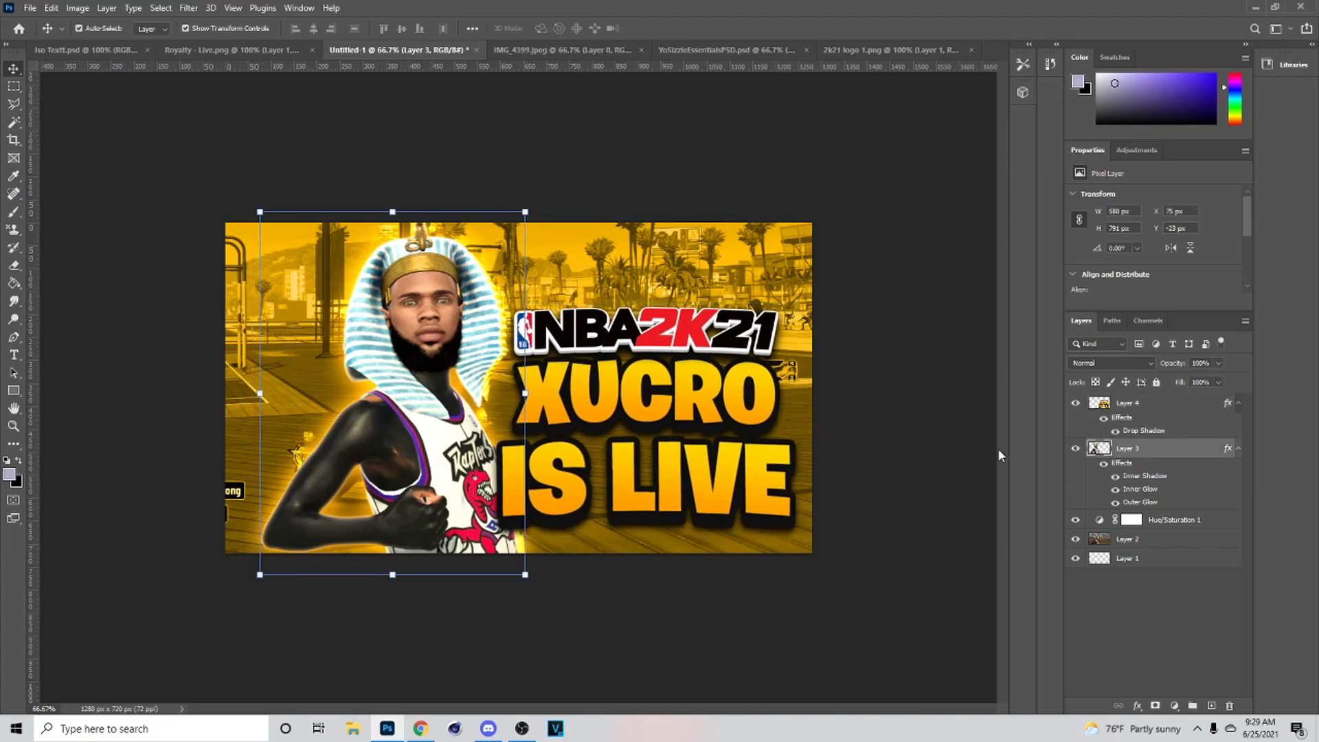
pyautogui.click(1162, 543)
pyautogui.press('j')
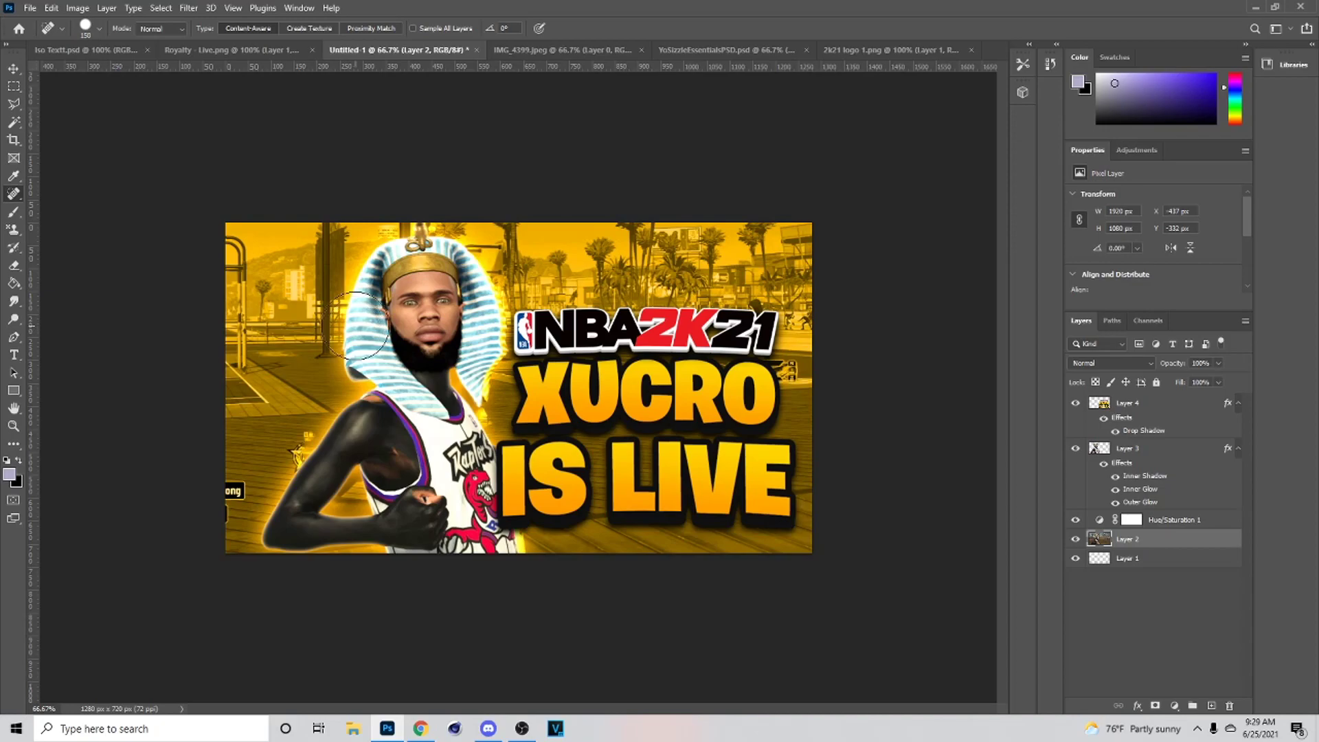
# Heal the marks beside the player's head, neck, shoulder and arm with a 250 px brush
pyautogui.press(']')
pyautogui.press(']')
pyautogui.press(']')
pyautogui.moveTo(450, 434); pyautogui.dragTo(440, 422)
pyautogui.click(438, 388)
pyautogui.moveTo(362, 429); pyautogui.dragTo(359, 474)
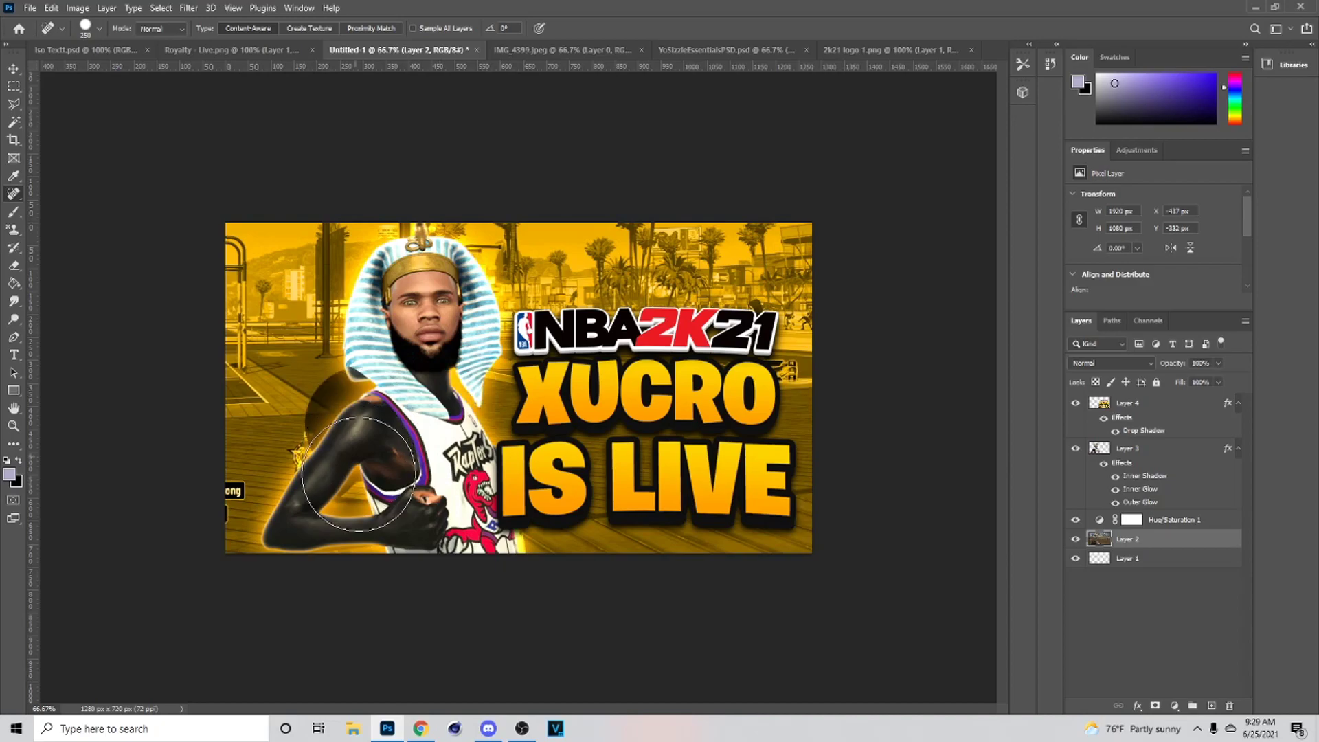
pyautogui.click(352, 463)
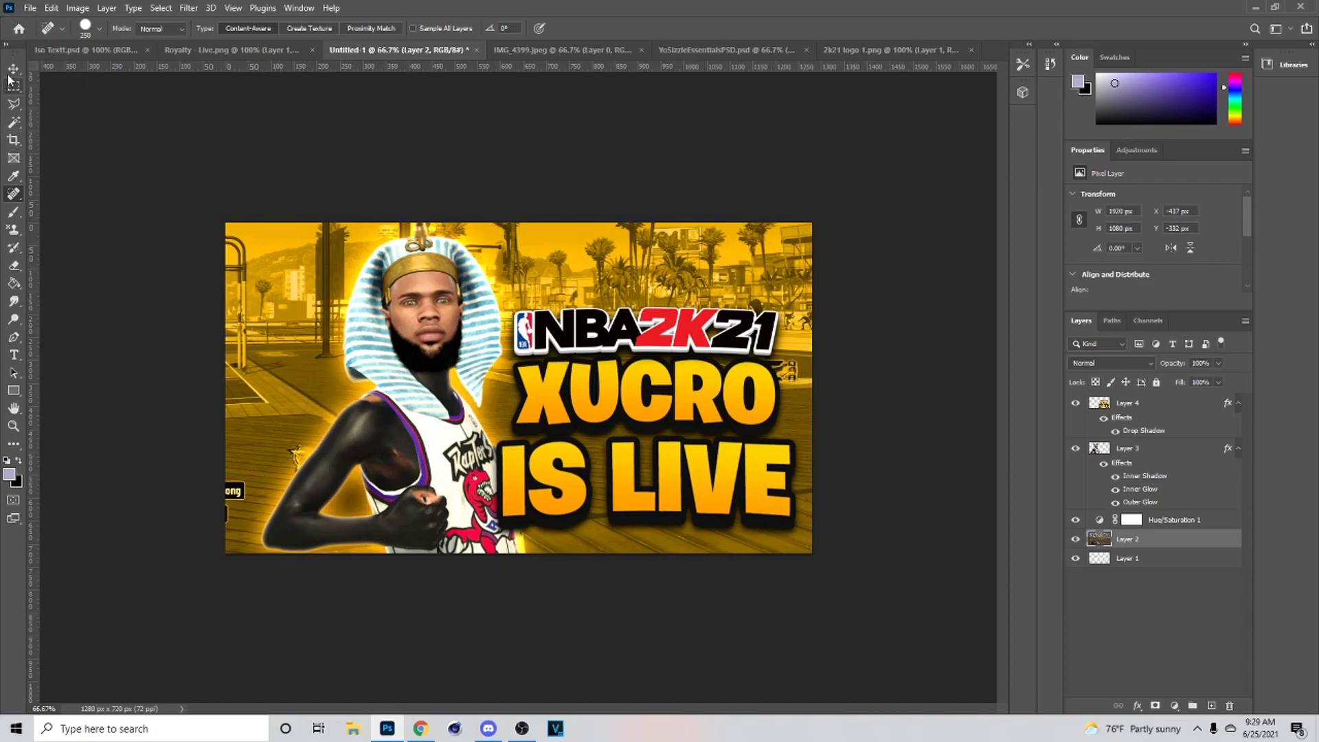
pyautogui.click(12, 70)
pyautogui.click(1150, 413)
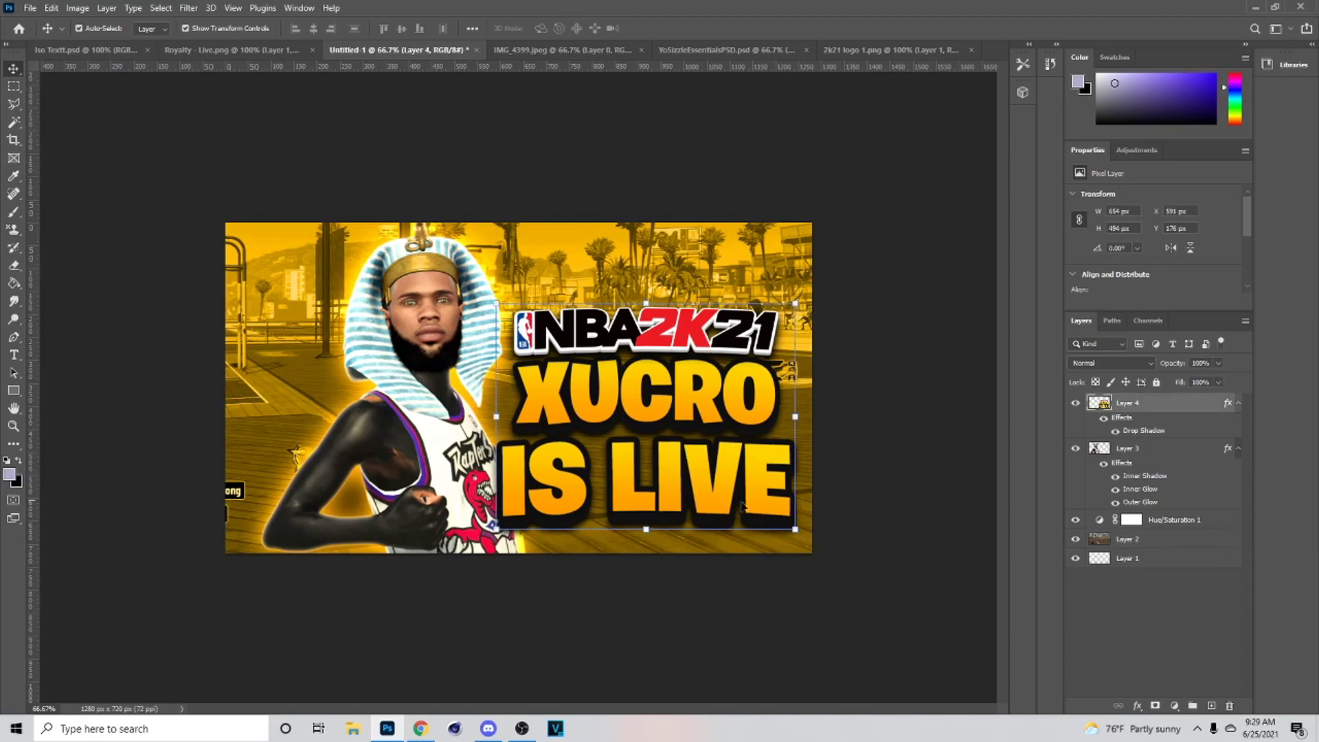
# Paint a black vignette along the canvas edges on a new layer with a 300 px brush
pyautogui.click(1214, 706)
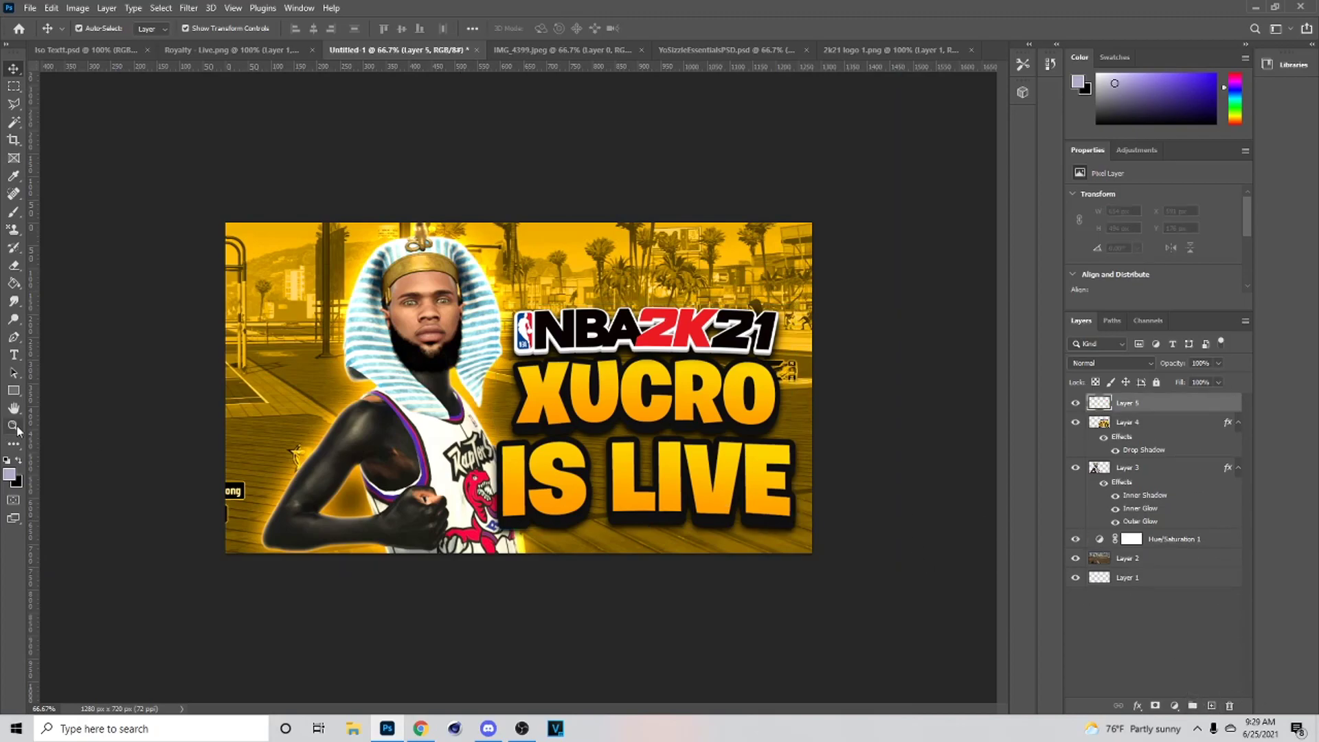
pyautogui.press('b')
pyautogui.click(19, 461)
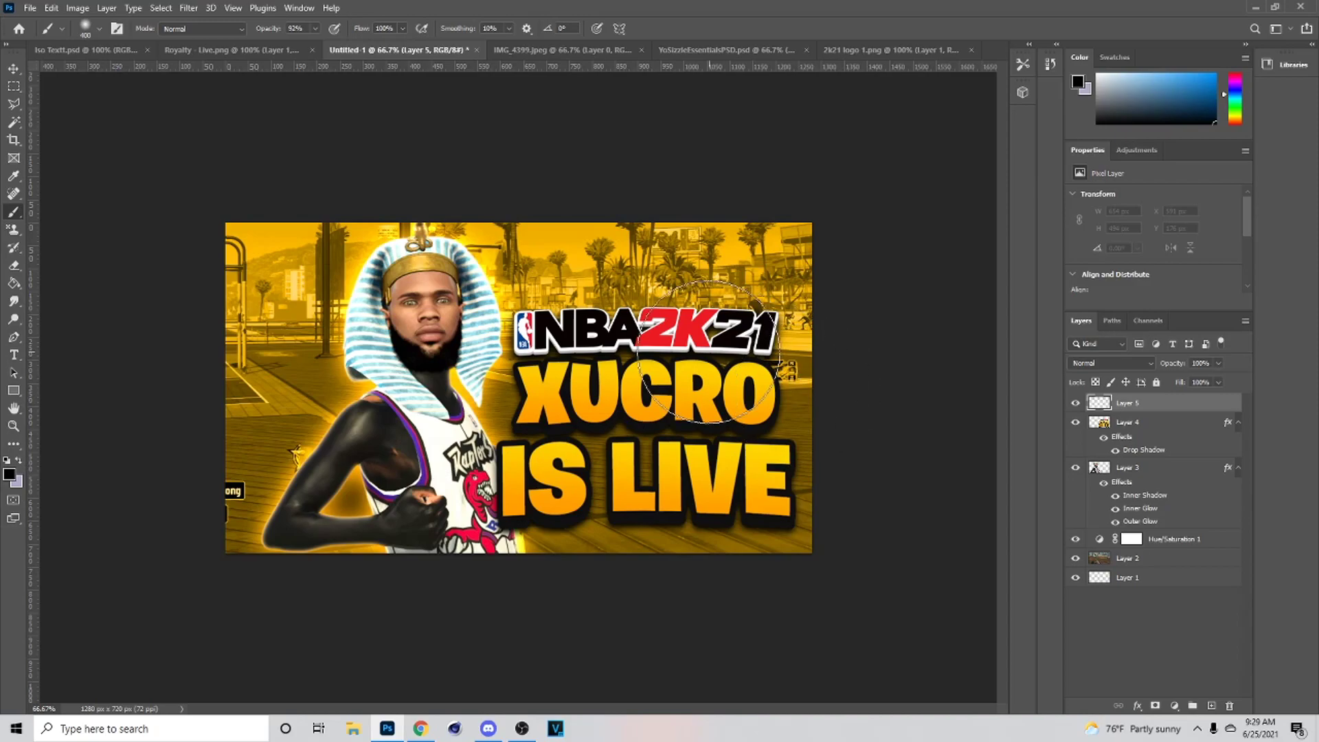
pyautogui.press('[')
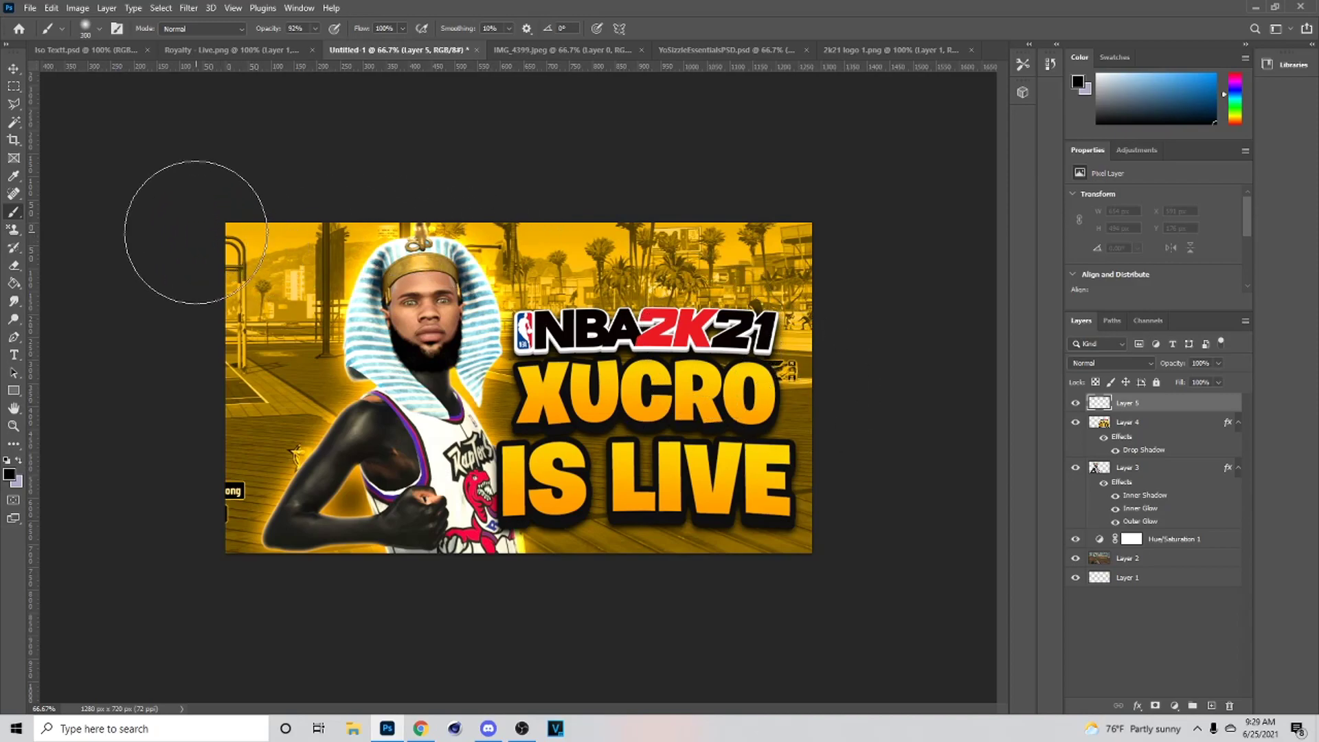
pyautogui.moveTo(217, 435)
pyautogui.mouseDown()
pyautogui.moveTo(226, 583)
pyautogui.moveTo(894, 574)
pyautogui.moveTo(849, 201)
pyautogui.moveTo(868, 240)
pyautogui.moveTo(868, 564)
pyautogui.moveTo(854, 643)
pyautogui.moveTo(816, 171)
pyautogui.mouseUp()
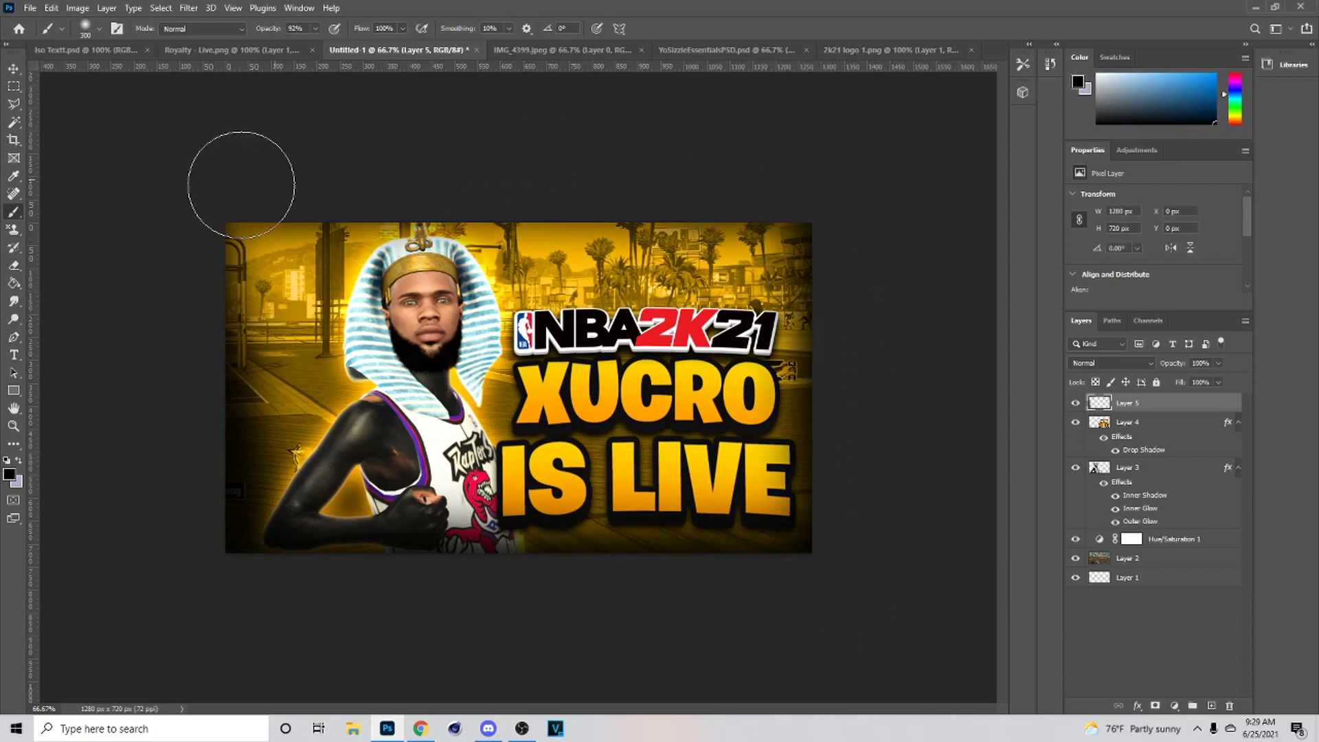
pyautogui.moveTo(241, 182)
pyautogui.mouseDown()
pyautogui.moveTo(203, 246)
pyautogui.moveTo(298, 659)
pyautogui.mouseUp()
pyautogui.hotkey('ctrl', 'z')
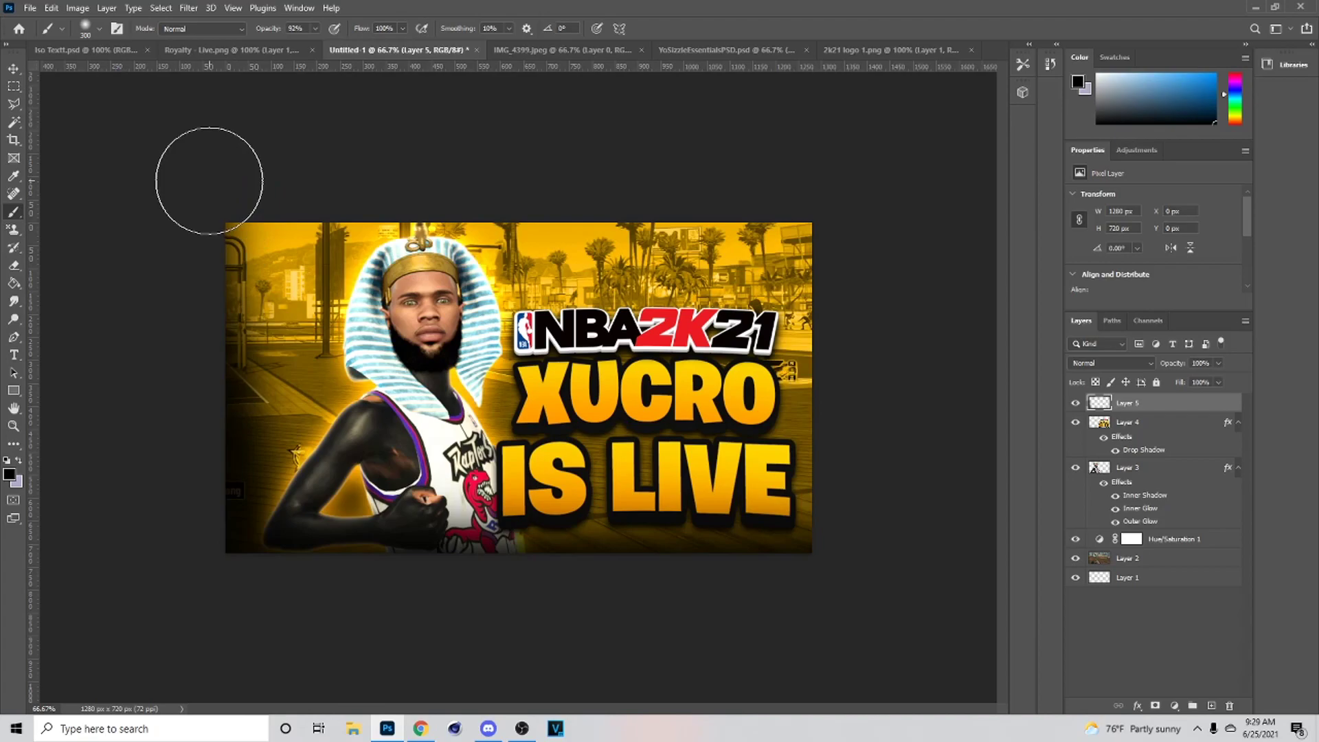
pyautogui.moveTo(265, 173)
pyautogui.mouseDown()
pyautogui.moveTo(323, 157)
pyautogui.moveTo(780, 162)
pyautogui.moveTo(864, 248)
pyautogui.moveTo(845, 621)
pyautogui.mouseUp()
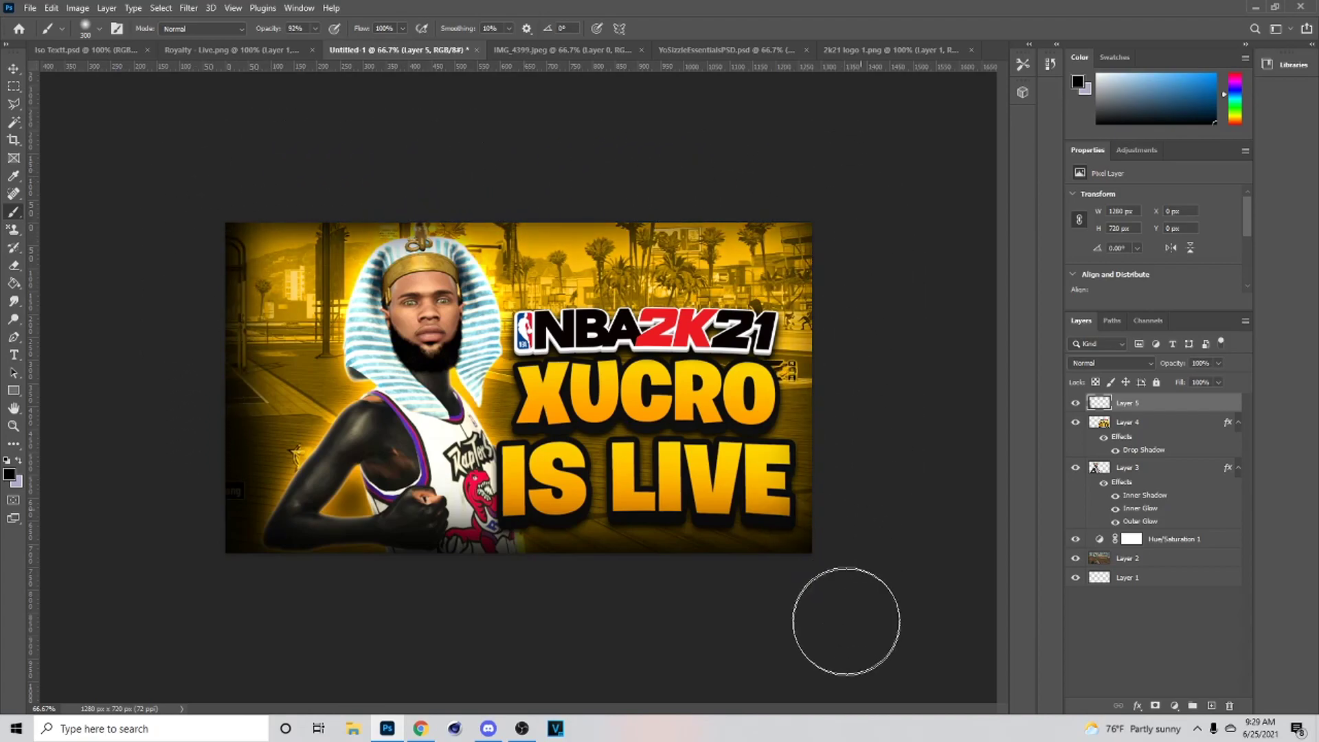
pyautogui.moveTo(371, 156); pyautogui.dragTo(891, 171)
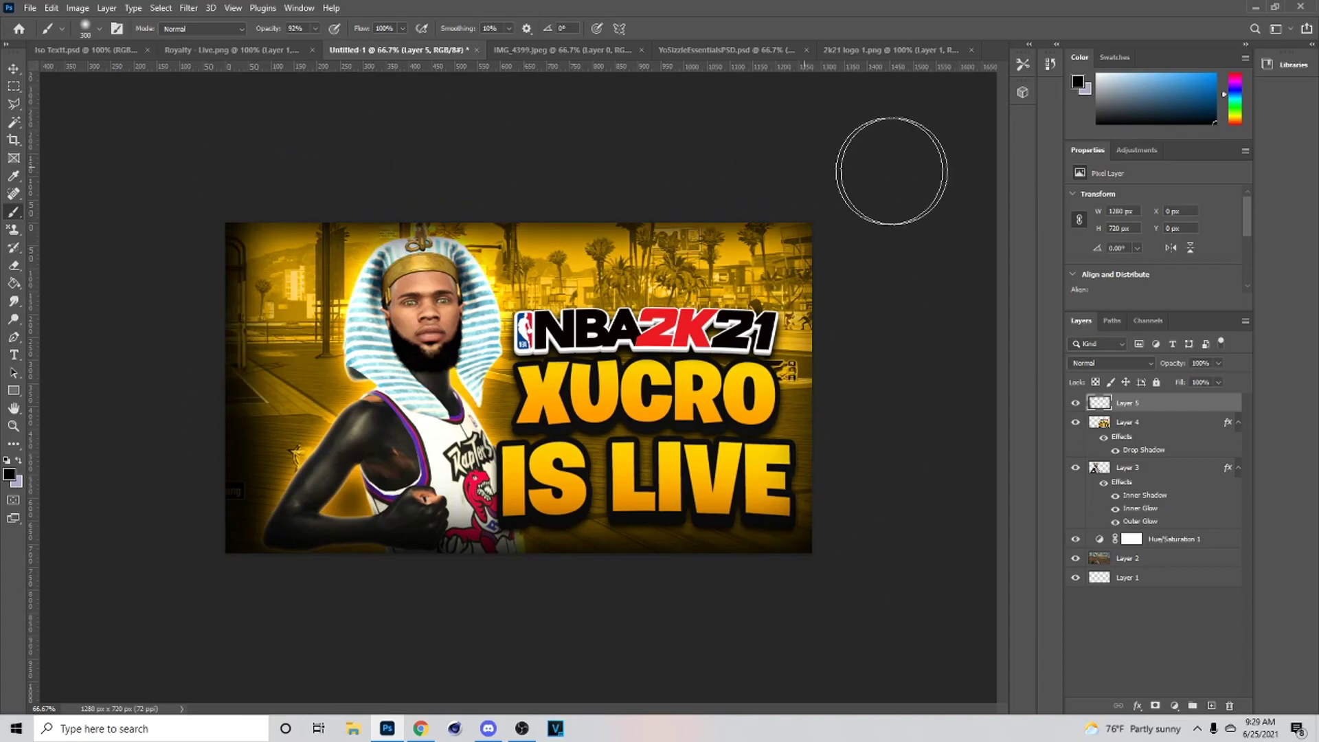
# Set the vignette layer to Soft Light blend mode at low opacity
pyautogui.click(1126, 361)
pyautogui.click(1076, 540)
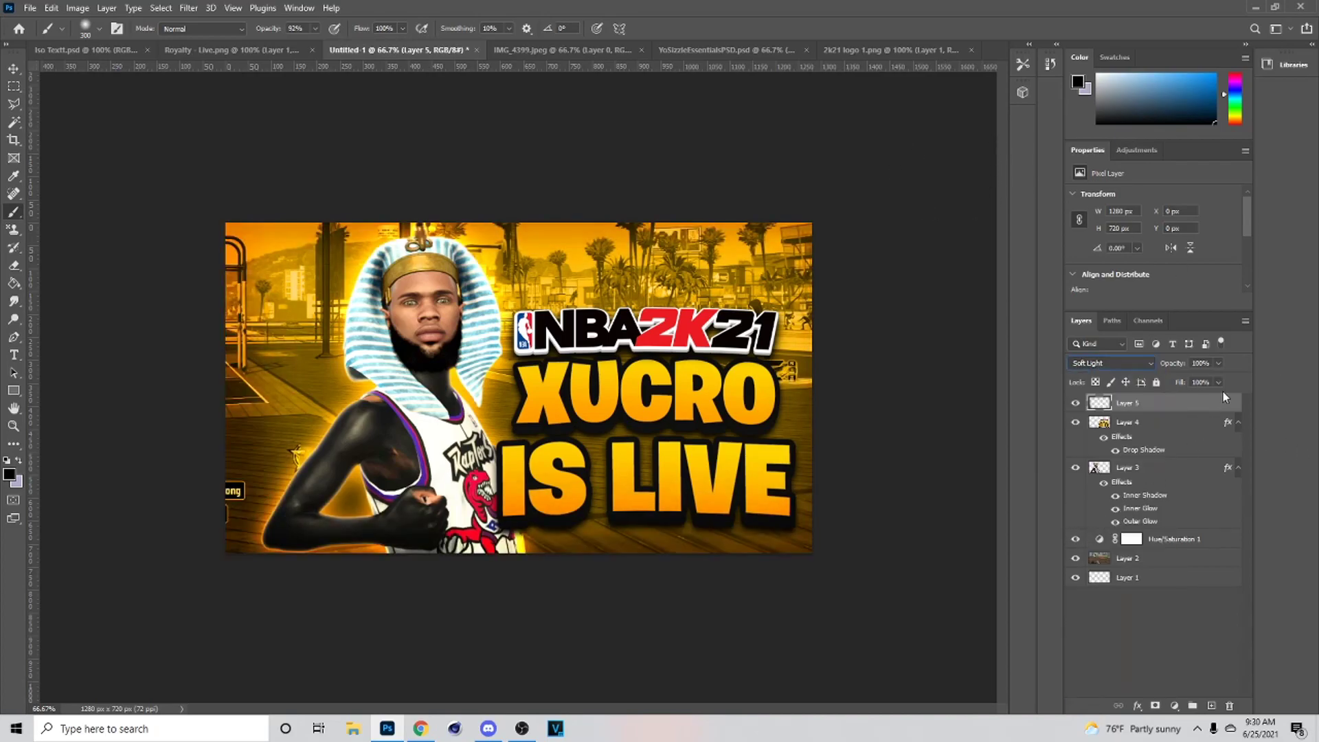
pyautogui.moveTo(1184, 388); pyautogui.dragTo(1168, 383)
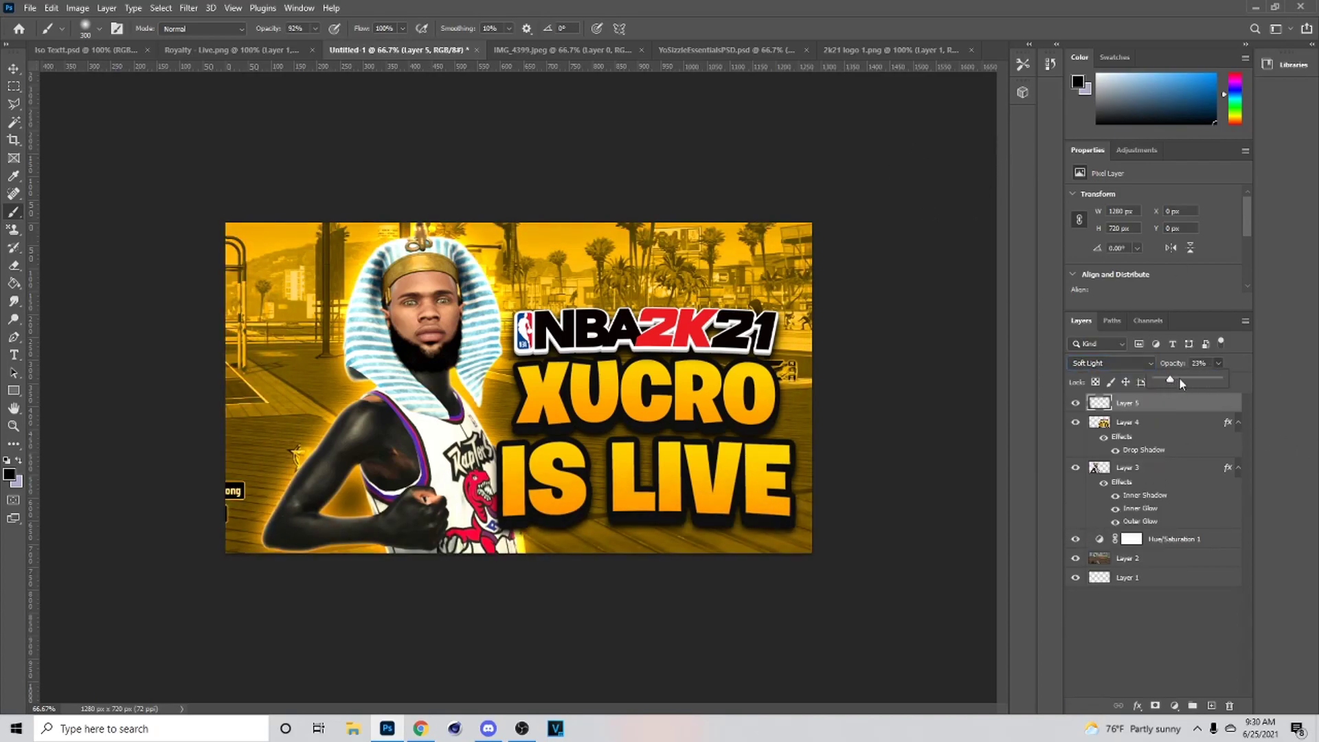
# Duplicate Layer 5 as a Normal copy at 49% opacity and move Layer 5 below Layer 3
pyautogui.hotkey('ctrl', 'j')
pyautogui.click(1103, 363)
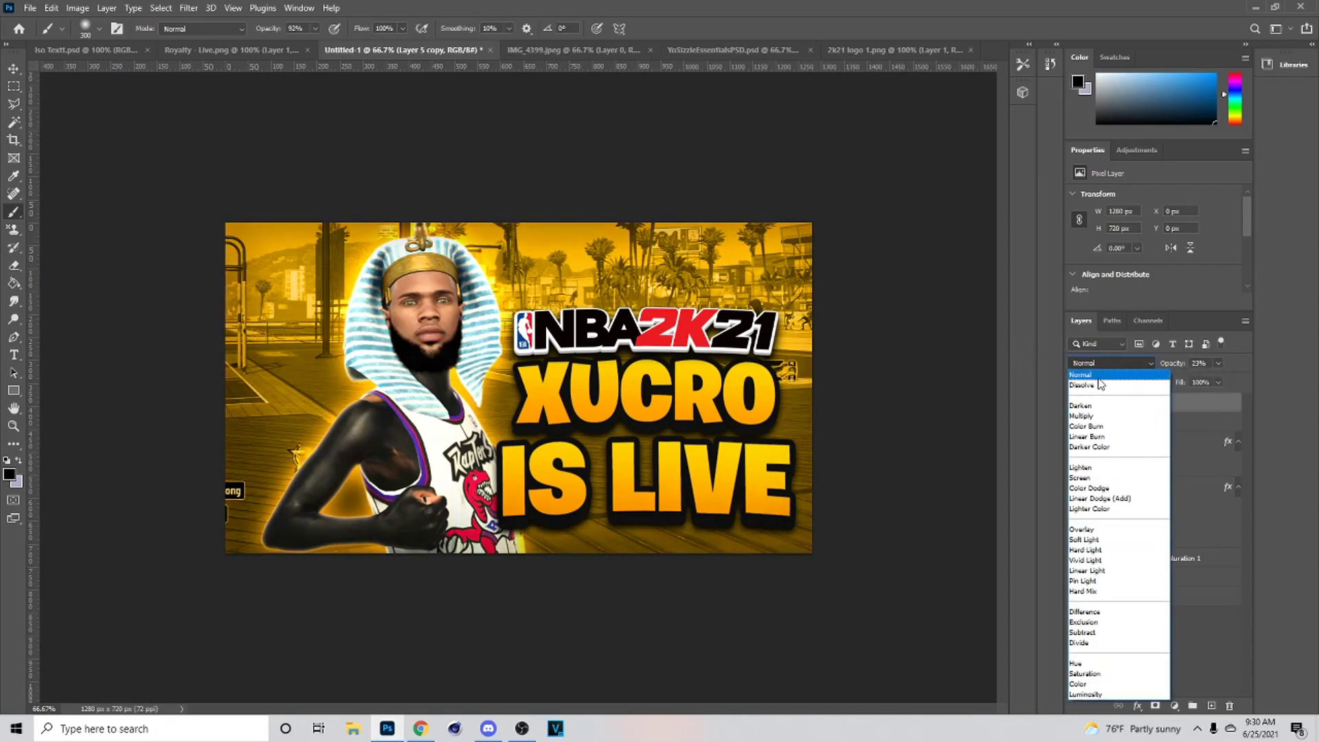
pyautogui.click(1099, 379)
pyautogui.moveTo(1222, 378); pyautogui.dragTo(1130, 538)
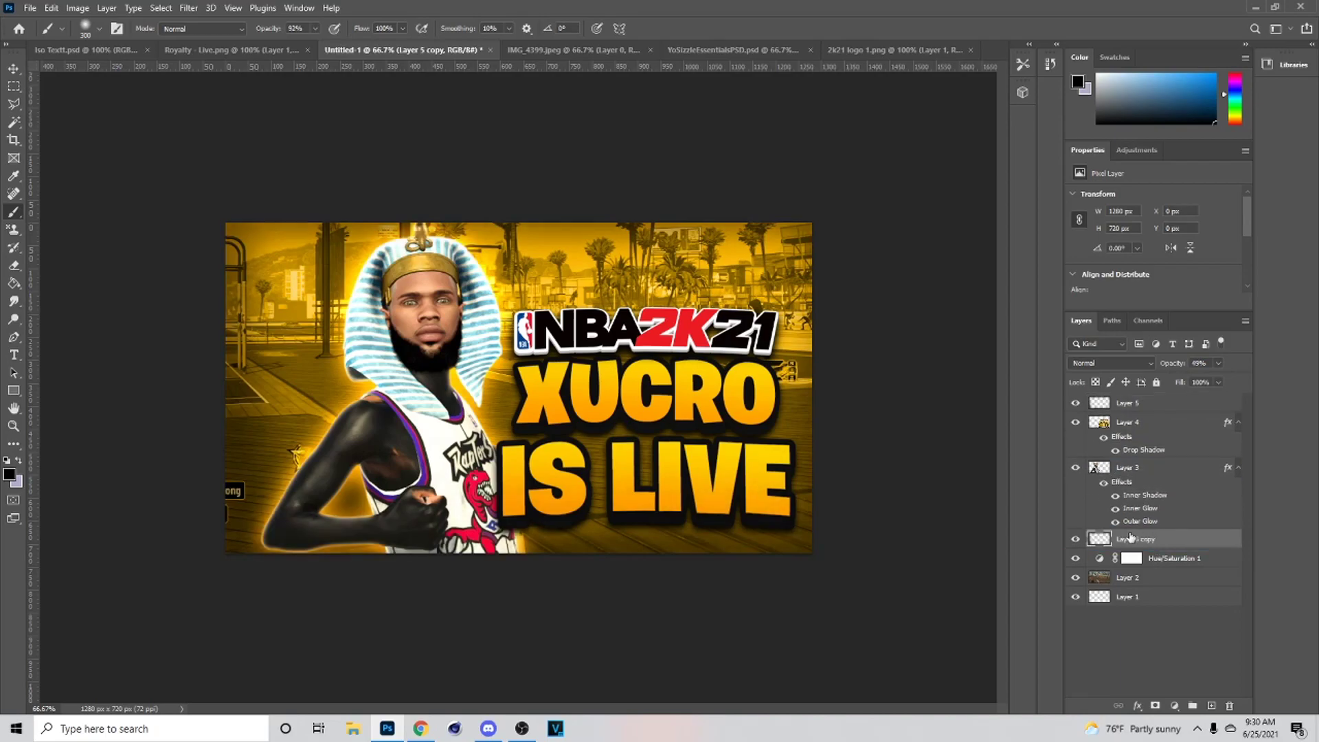
pyautogui.moveTo(1125, 406)
pyautogui.mouseDown()
pyautogui.moveTo(1142, 546)
pyautogui.moveTo(1129, 403)
pyautogui.mouseUp()
pyautogui.click(15, 68)
pyautogui.click(536, 107)
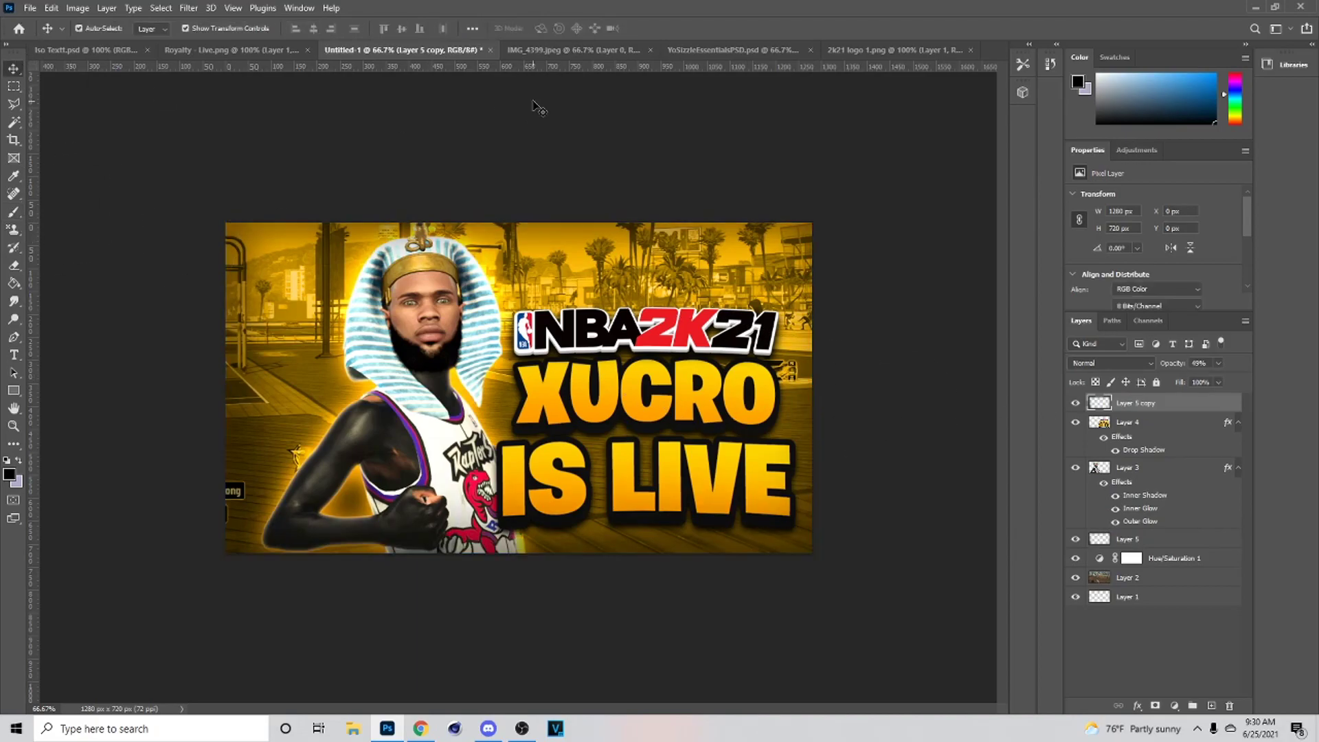
# Switch to the essentials pack and preview its text-style and light-effect layers
pyautogui.hotkey('ctrl', 's')
pyautogui.click(1229, 665)
pyautogui.click(741, 50)
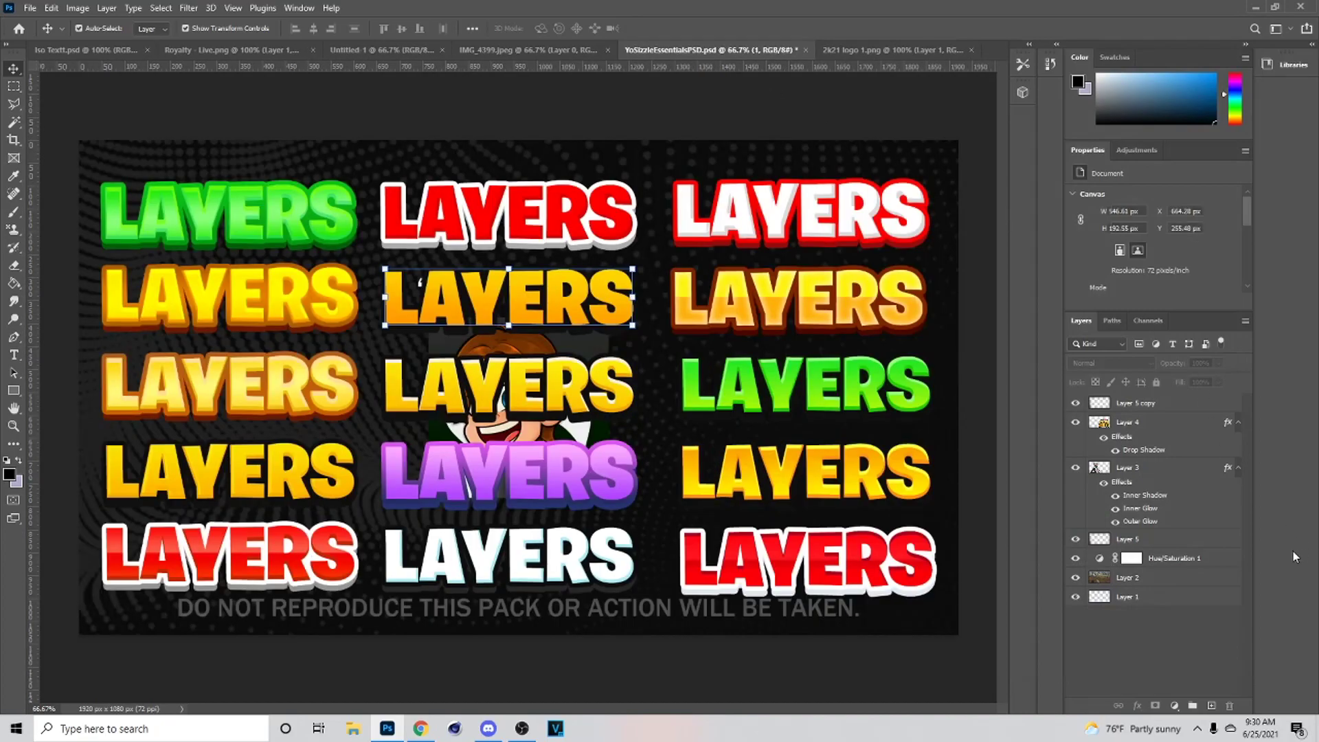
pyautogui.click(1101, 454)
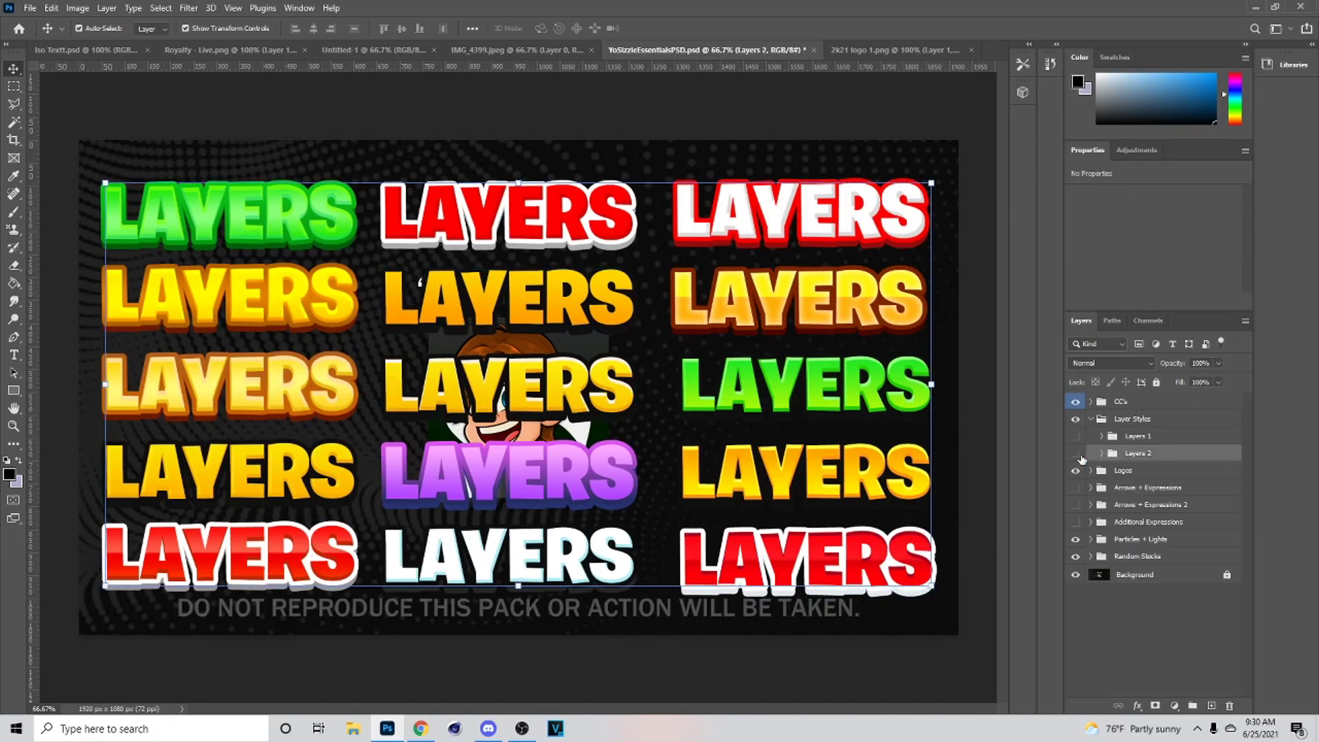
pyautogui.click(1076, 453)
pyautogui.click(1091, 539)
pyautogui.click(1075, 581)
pyautogui.click(1075, 581)
pyautogui.click(1091, 539)
# Show and select the Dark Border layer in the Random Stocks group
pyautogui.click(1090, 556)
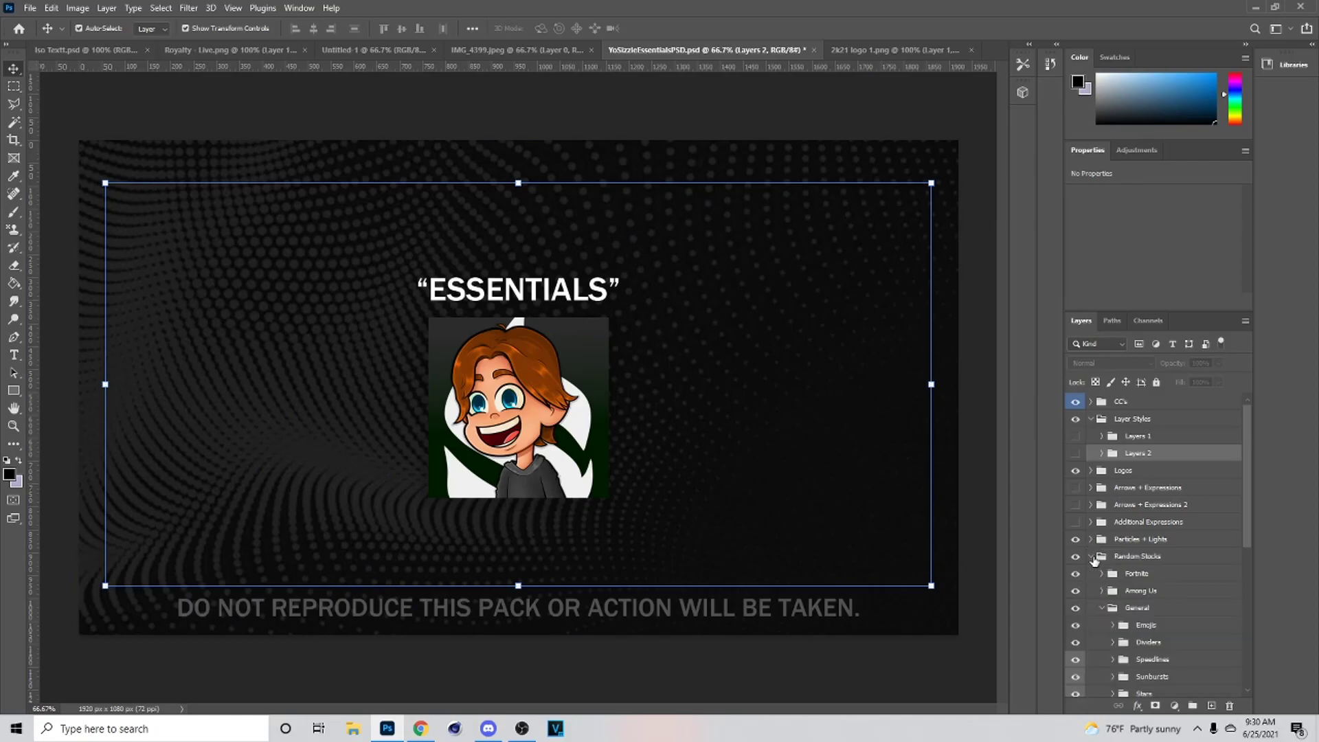
pyautogui.scroll(-5, 1088, 563)
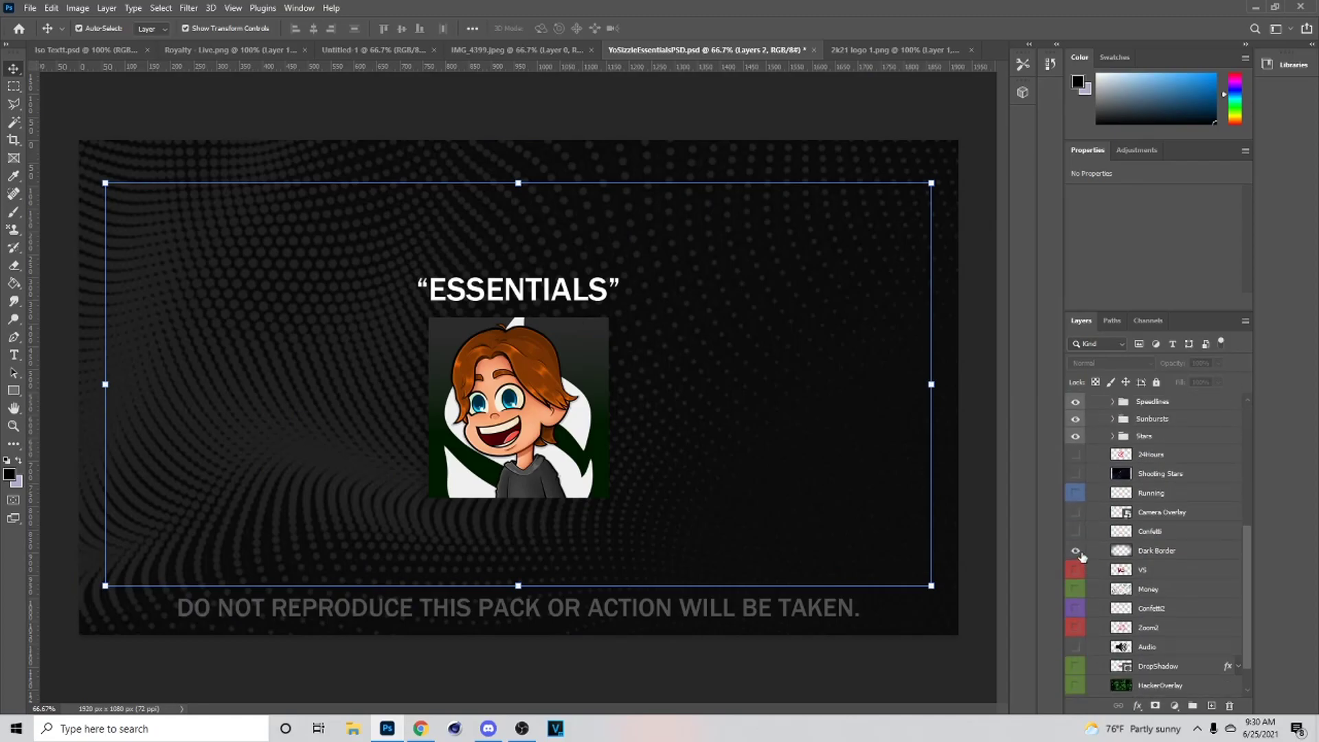
pyautogui.click(1075, 550)
pyautogui.click(1166, 548)
# Paste the Dark Border into the thumbnail above Layer 5 copy and centre it on the canvas
pyautogui.click(472, 52)
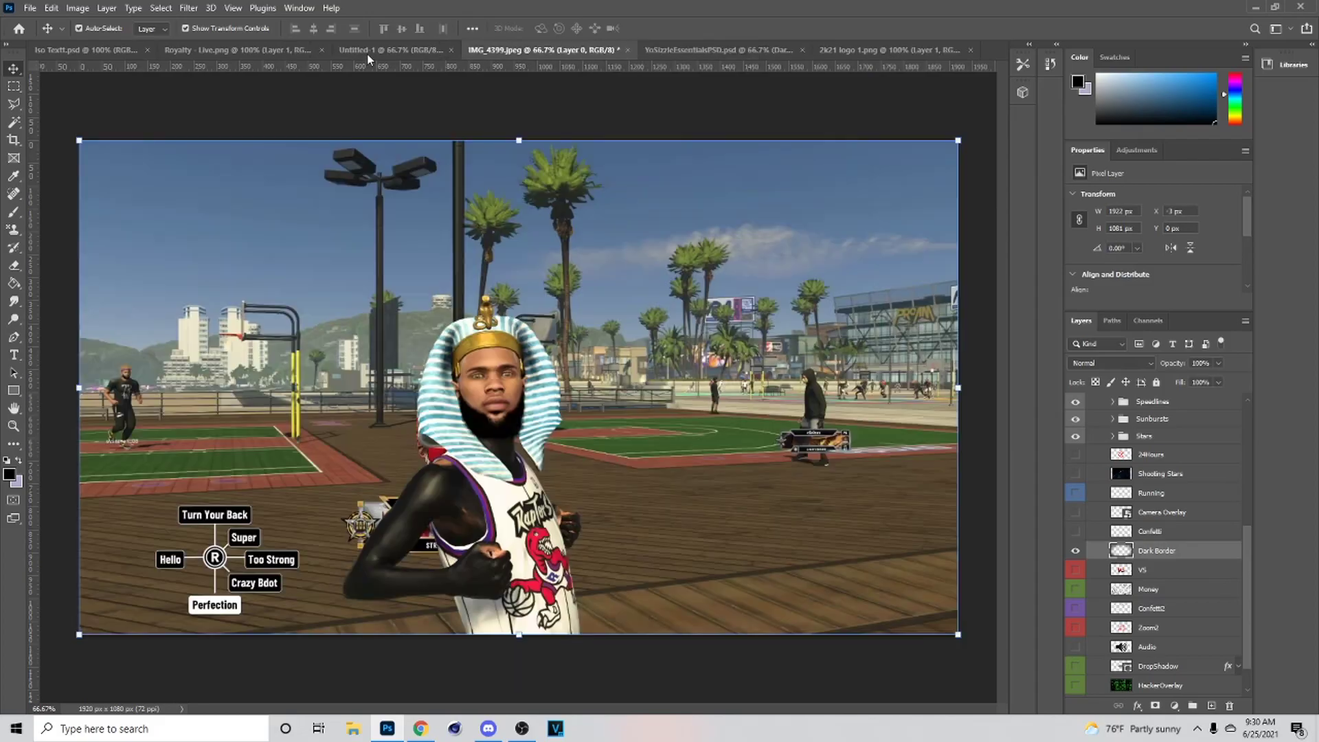
pyautogui.click(368, 53)
pyautogui.click(1130, 405)
pyautogui.hotkey('ctrl', 'v')
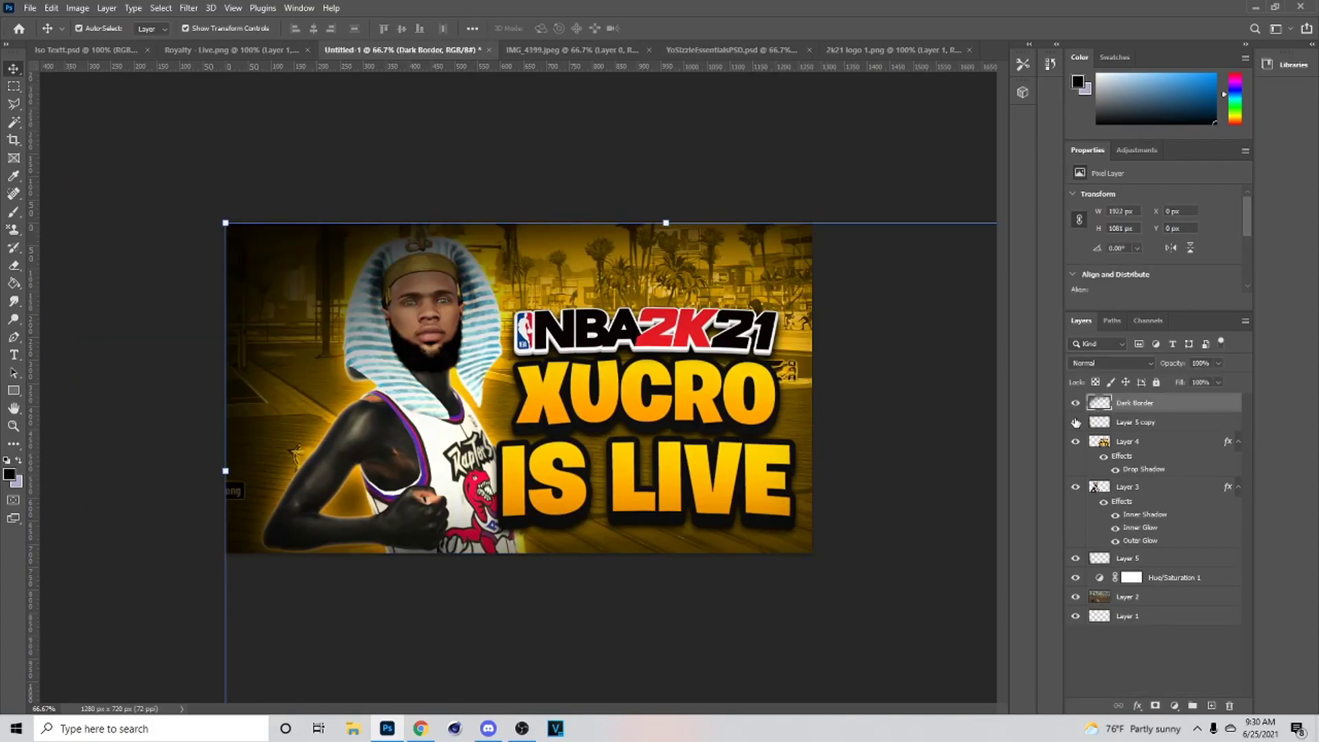
pyautogui.click(1075, 422)
pyautogui.moveTo(672, 214); pyautogui.dragTo(886, 361)
pyautogui.moveTo(824, 371); pyautogui.dragTo(683, 292)
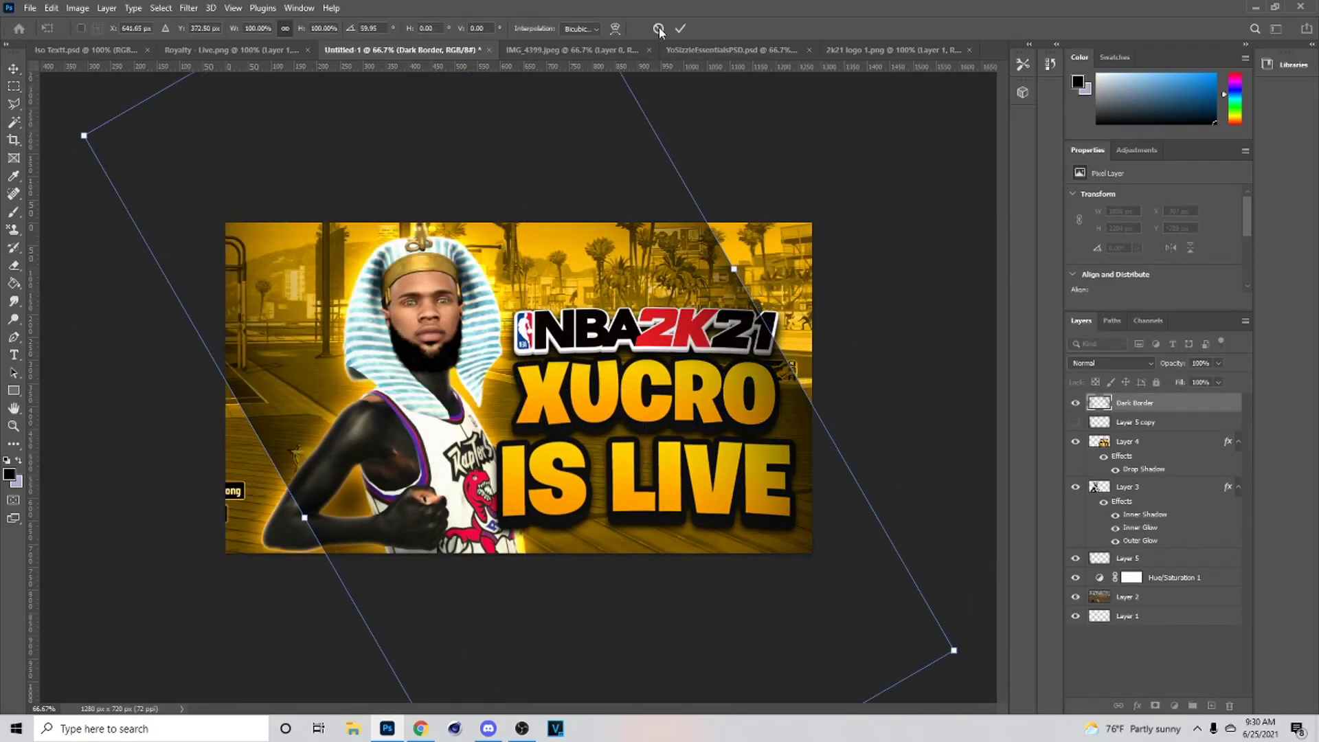
pyautogui.click(659, 28)
pyautogui.moveTo(766, 365); pyautogui.dragTo(619, 281)
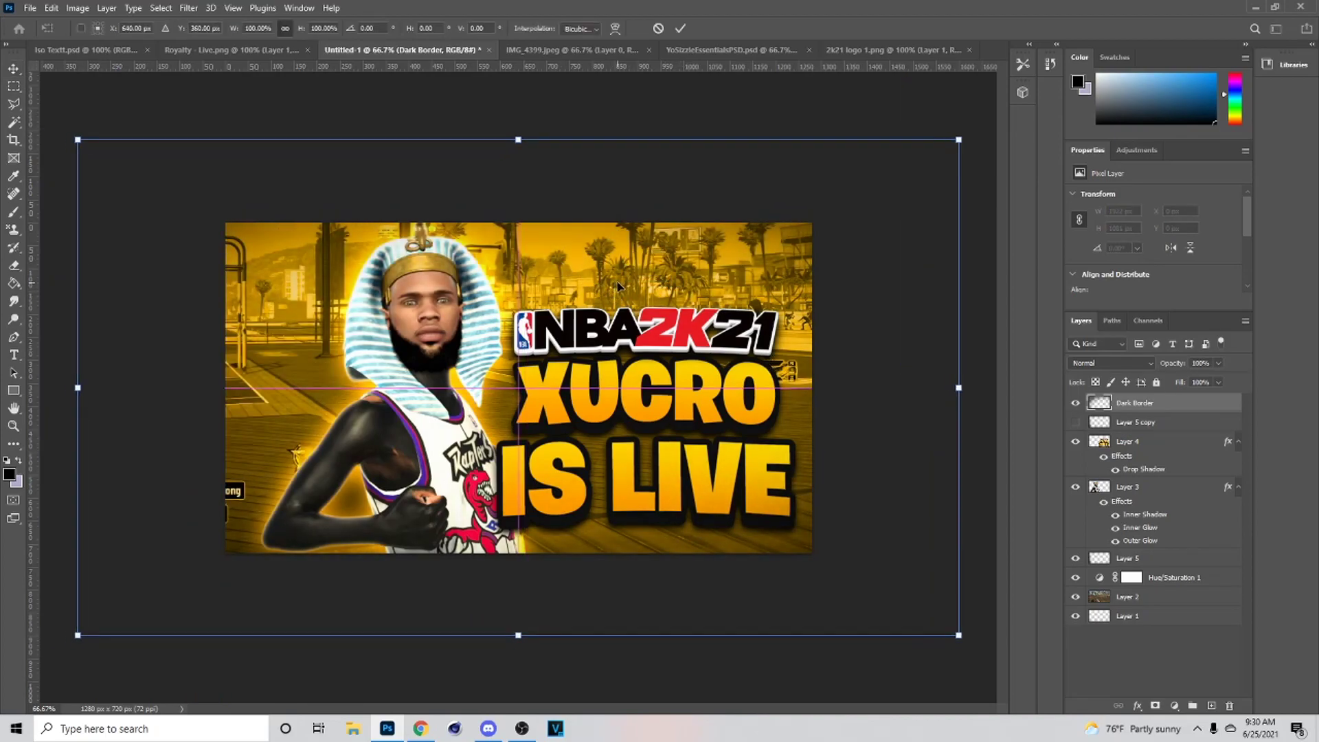
pyautogui.click(680, 28)
# Compare the look with and without the Dark Border, leaving it hidden and Layer 5 copy visible
pyautogui.click(1076, 403)
pyautogui.click(1077, 403)
pyautogui.click(1075, 421)
pyautogui.click(1075, 402)
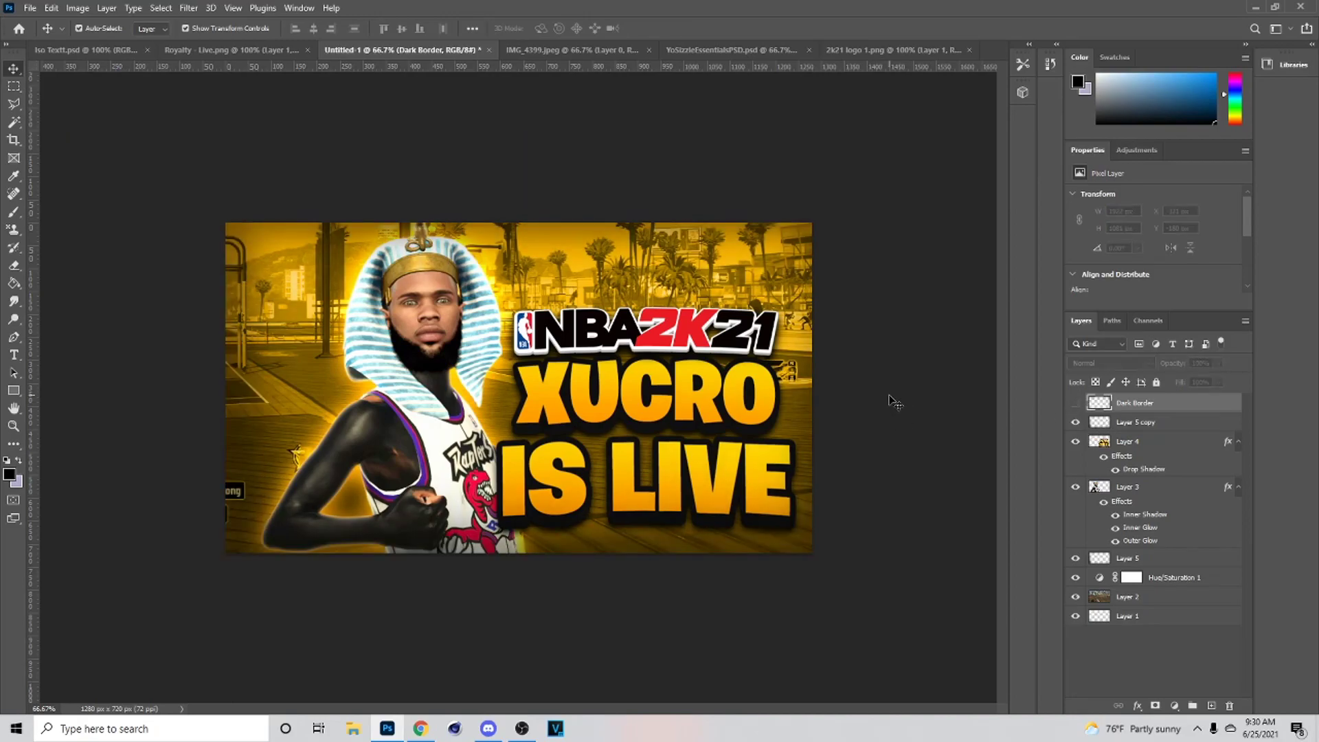
pyautogui.click(891, 397)
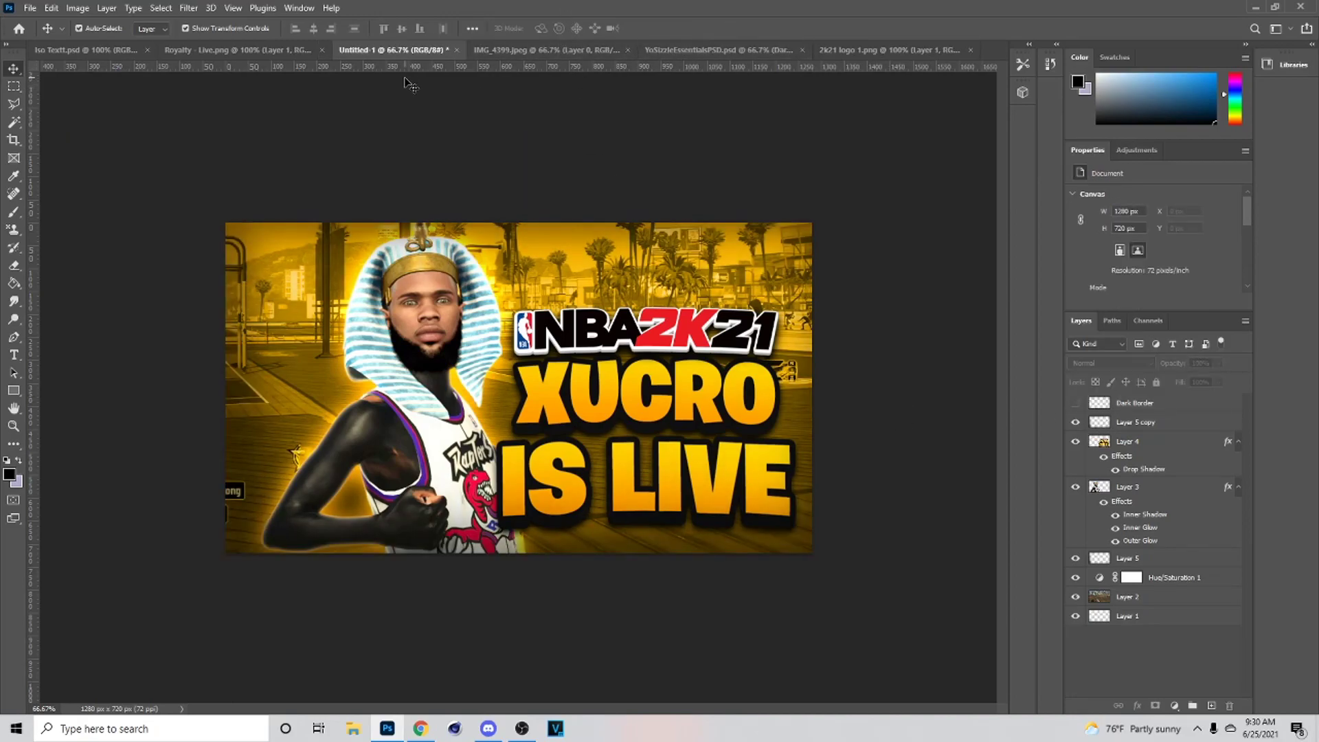
# Show the Camera Overlay in the essentials pack and drag it into the thumbnail
pyautogui.click(30, 8)
pyautogui.moveTo(323, 10)
pyautogui.click(752, 41)
pyautogui.click(746, 44)
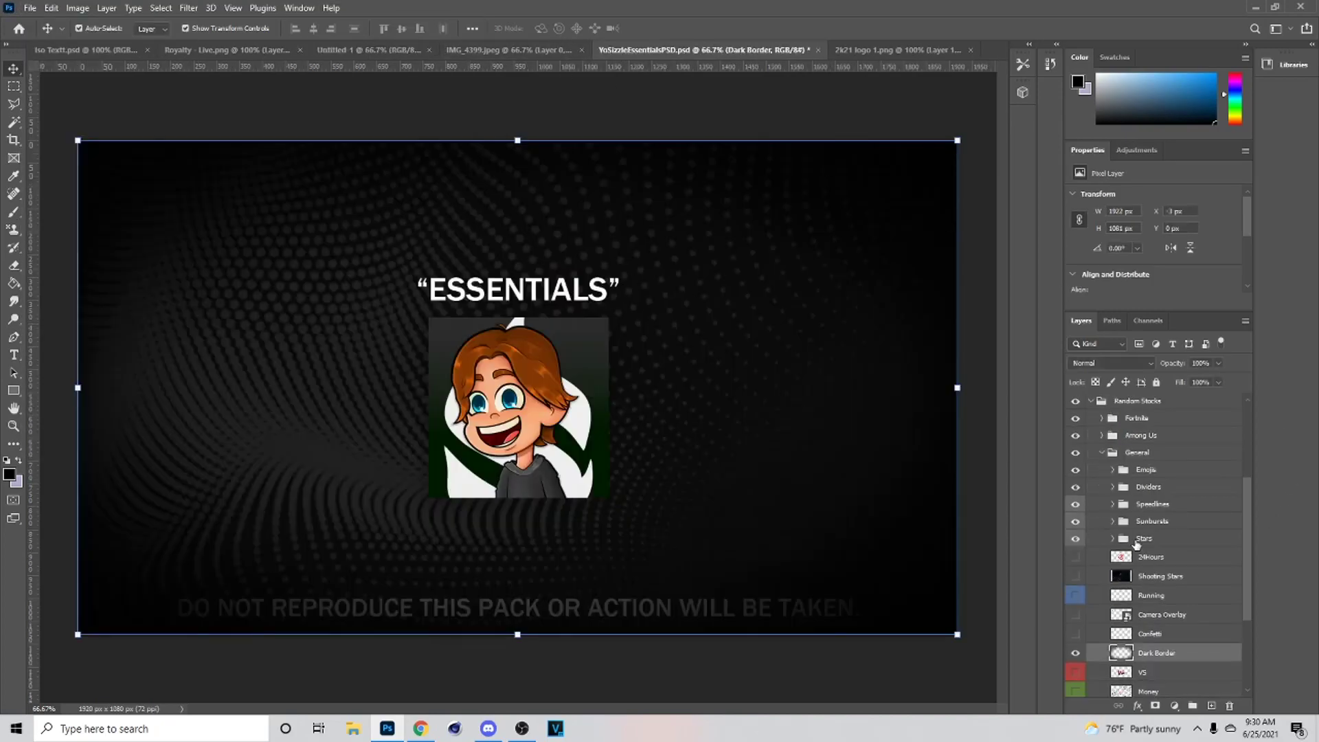
pyautogui.scroll(-1, 1136, 544)
pyautogui.click(1074, 563)
pyautogui.click(1209, 562)
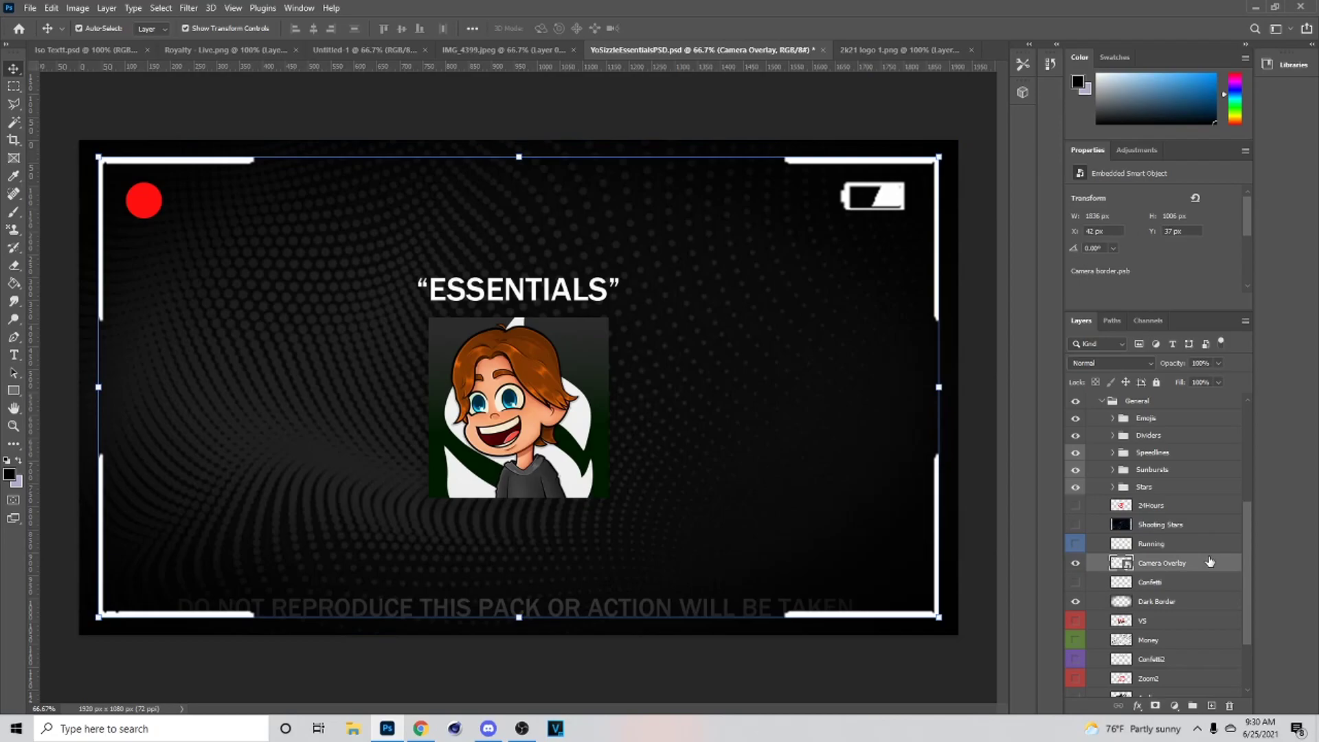
pyautogui.moveTo(512, 110); pyautogui.dragTo(582, 214)
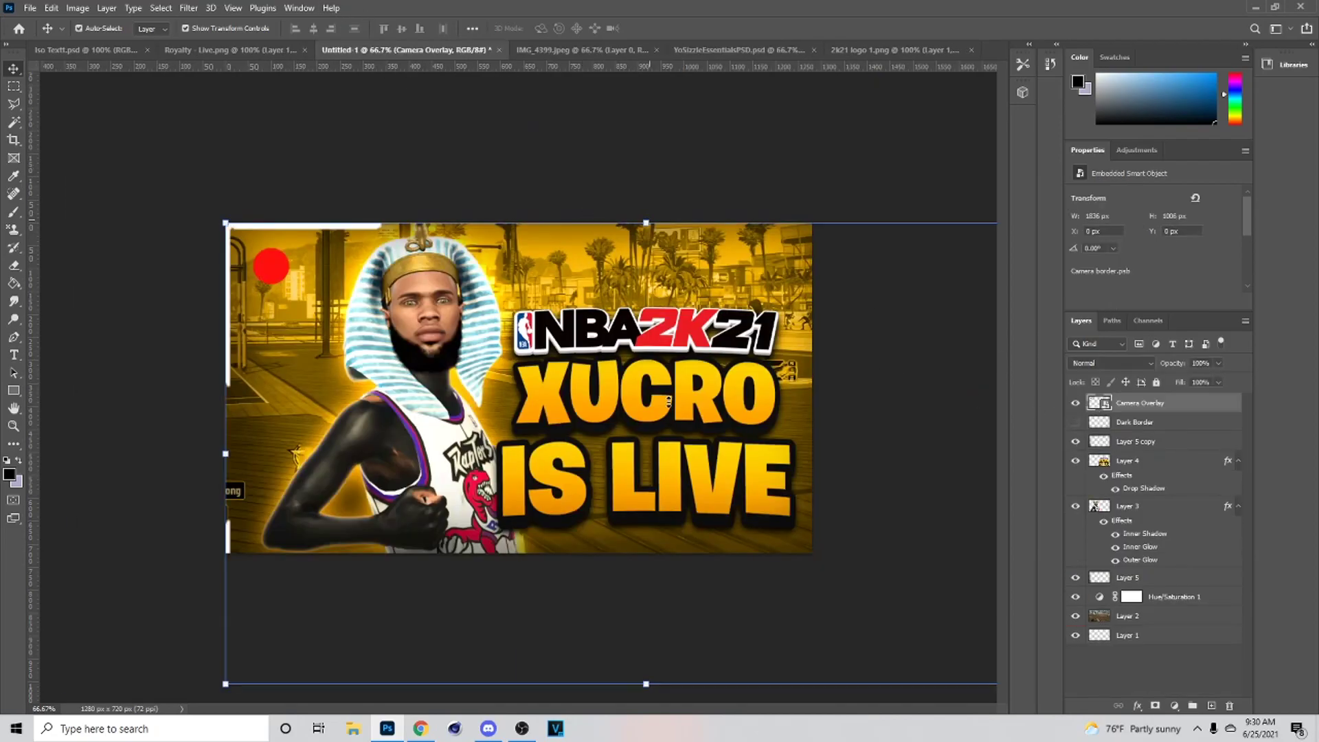
# Scale the camera overlay to fit the canvas and rasterize it
pyautogui.moveTo(646, 223); pyautogui.dragTo(669, 389)
pyautogui.moveTo(705, 500); pyautogui.dragTo(566, 353)
pyautogui.moveTo(774, 388)
pyautogui.mouseDown()
pyautogui.moveTo(833, 368)
pyautogui.moveTo(818, 368)
pyautogui.moveTo(818, 399)
pyautogui.moveTo(768, 399)
pyautogui.mouseUp()
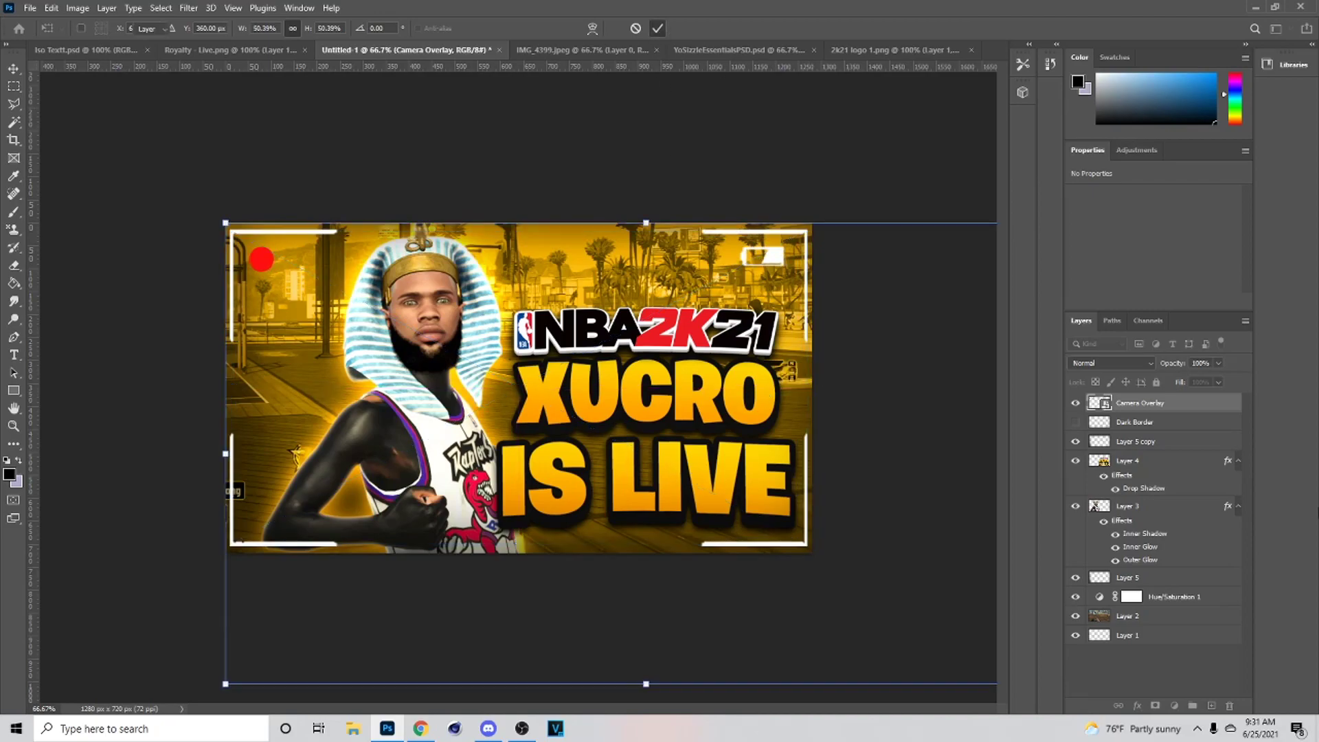
pyautogui.click(658, 28)
pyautogui.rightClick(1119, 403)
pyautogui.click(1120, 374)
# Add a drop shadow to the camera overlay layer
pyautogui.rightClick(1138, 403)
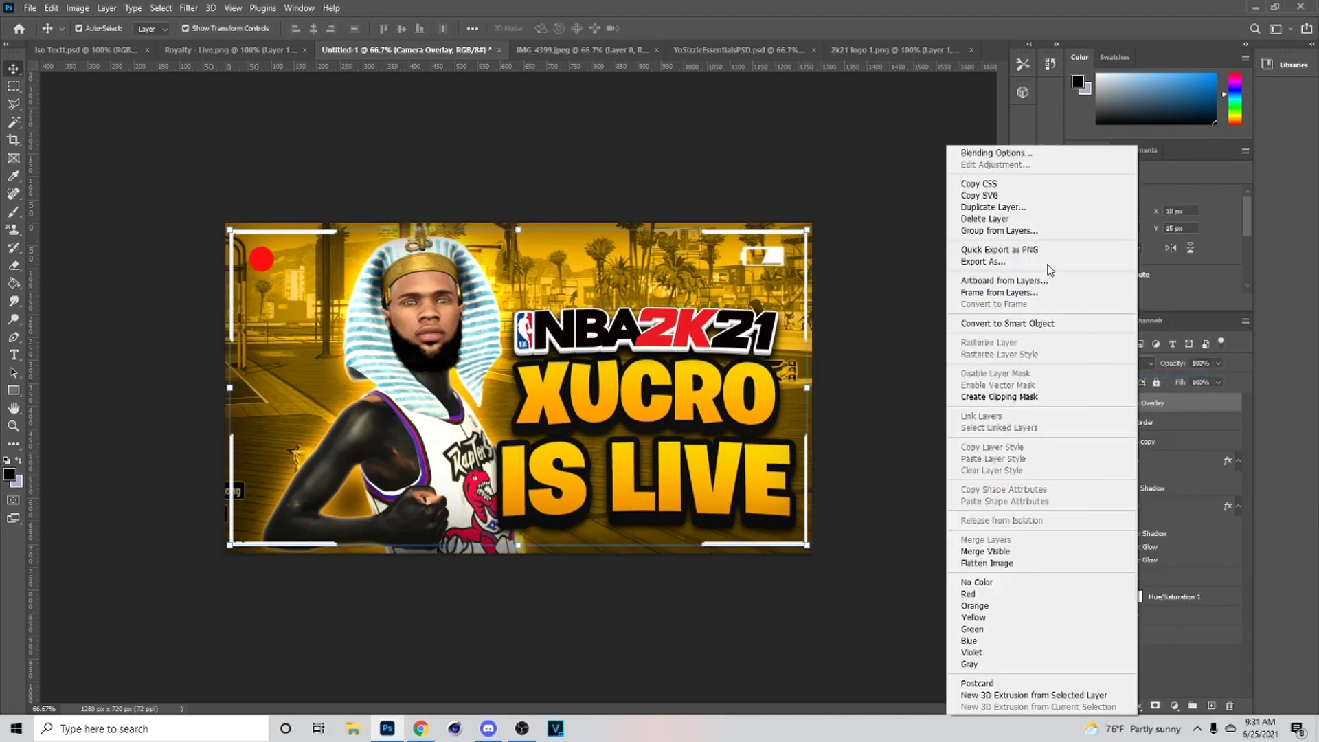
pyautogui.click(1031, 154)
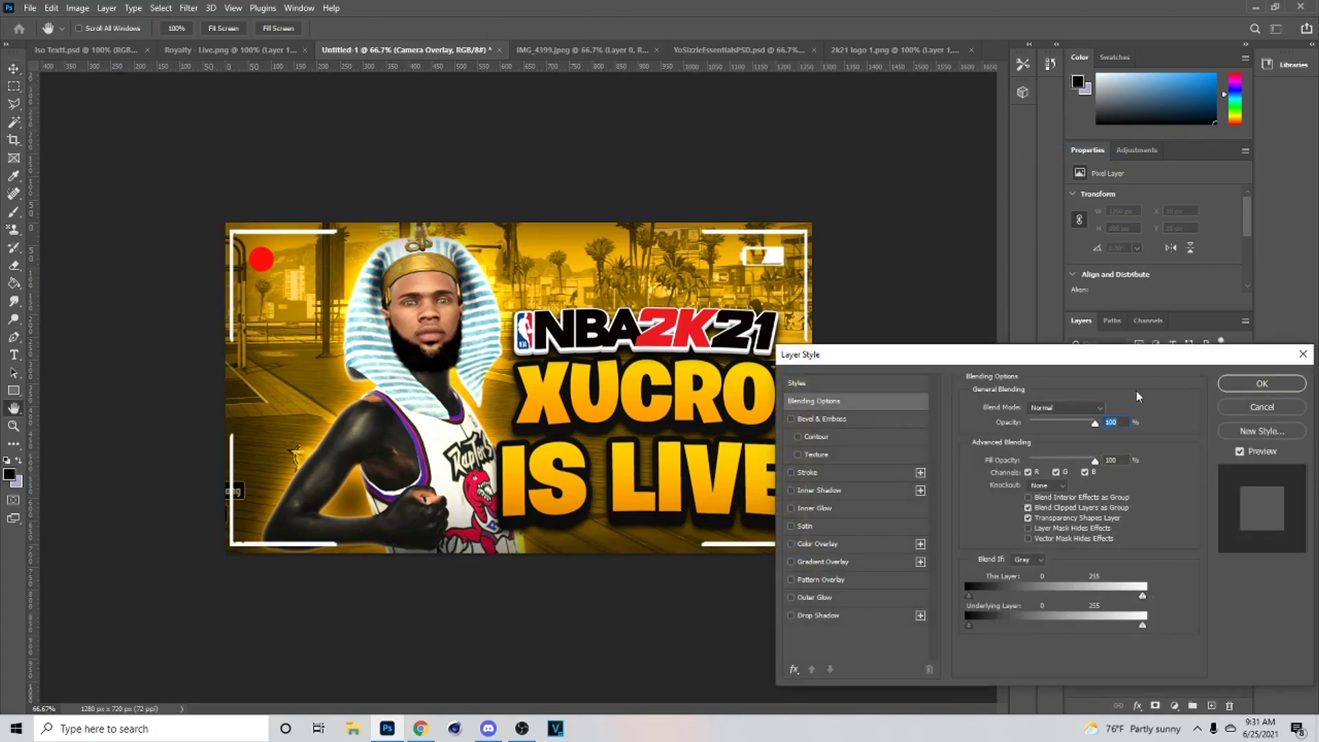
pyautogui.click(807, 613)
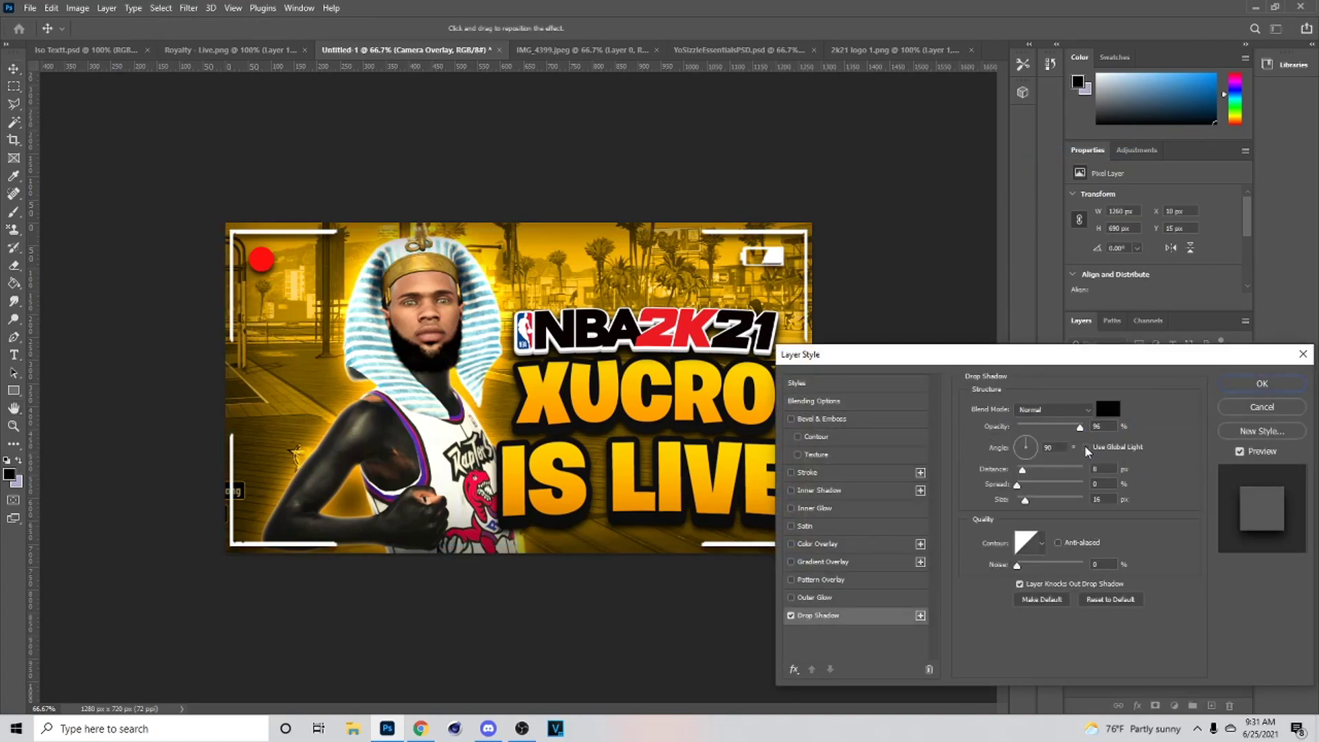
pyautogui.click(1247, 388)
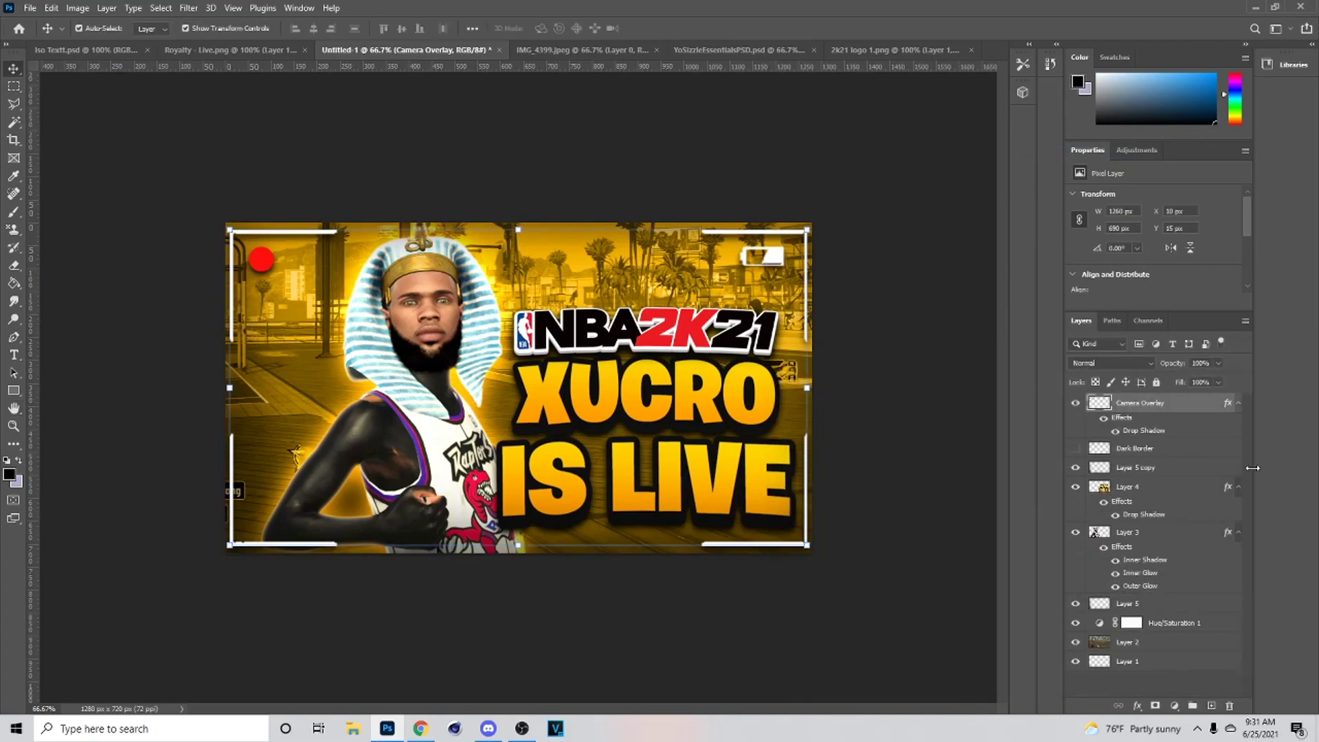
# Merge all visible layers into one from Layer 4
pyautogui.hotkey('ctrl', 's')
pyautogui.click(1212, 665)
pyautogui.click(1156, 493)
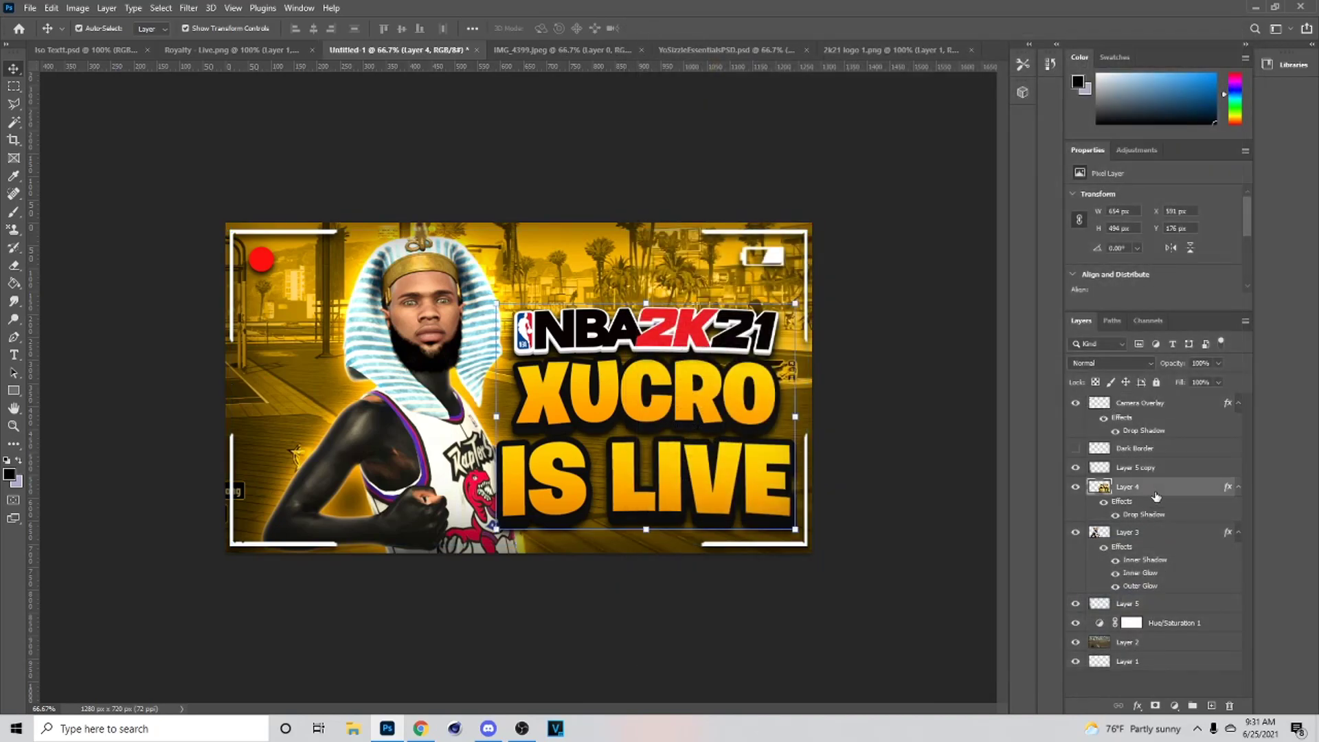
pyautogui.rightClick(1153, 495)
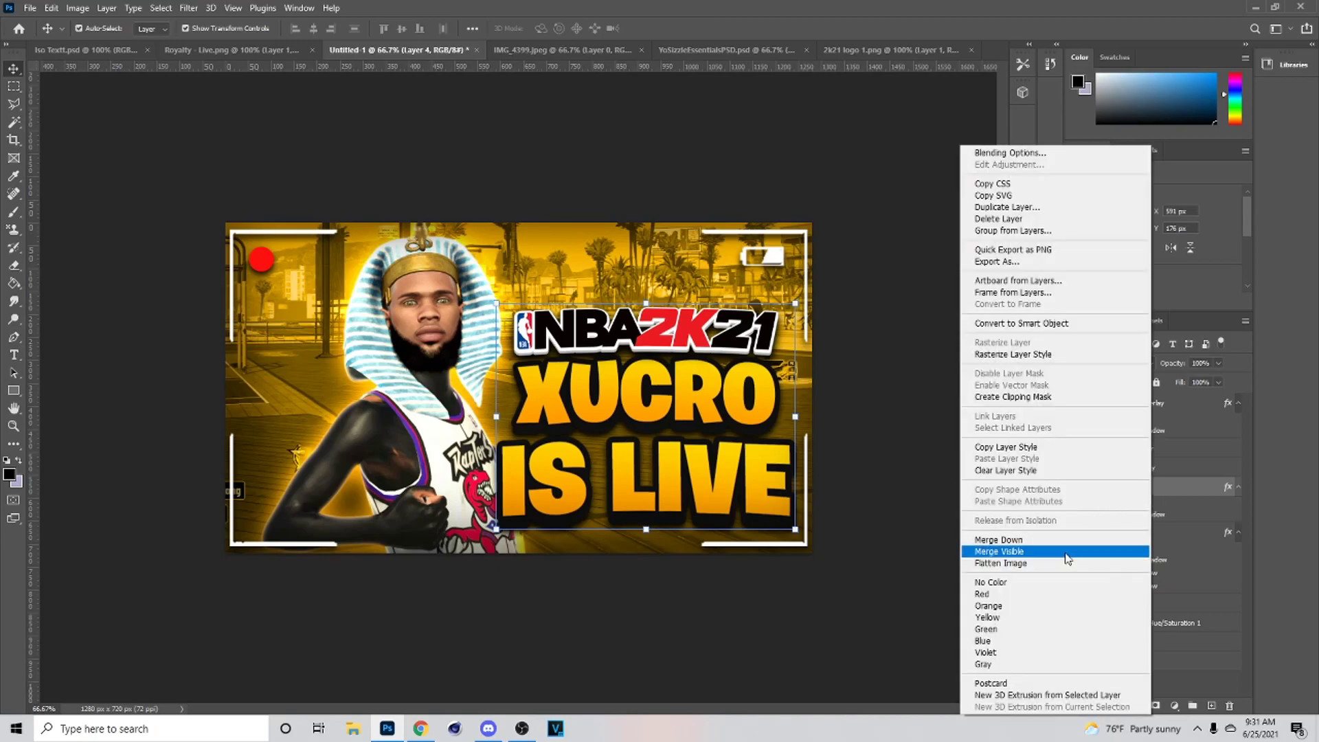
pyautogui.click(1007, 547)
# In the Camera Raw Filter, raise contrast, lift blacks to +12 and adjust white balance temperature
pyautogui.click(188, 8)
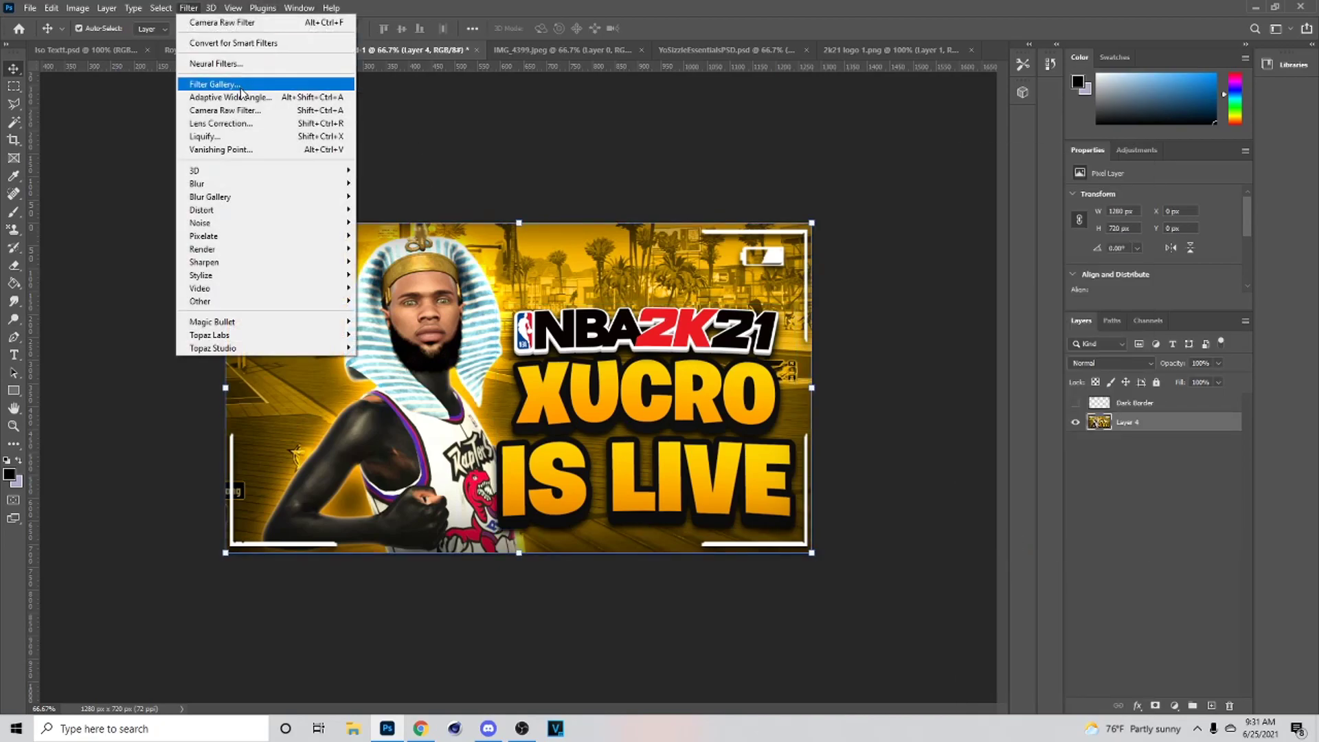
pyautogui.click(316, 110)
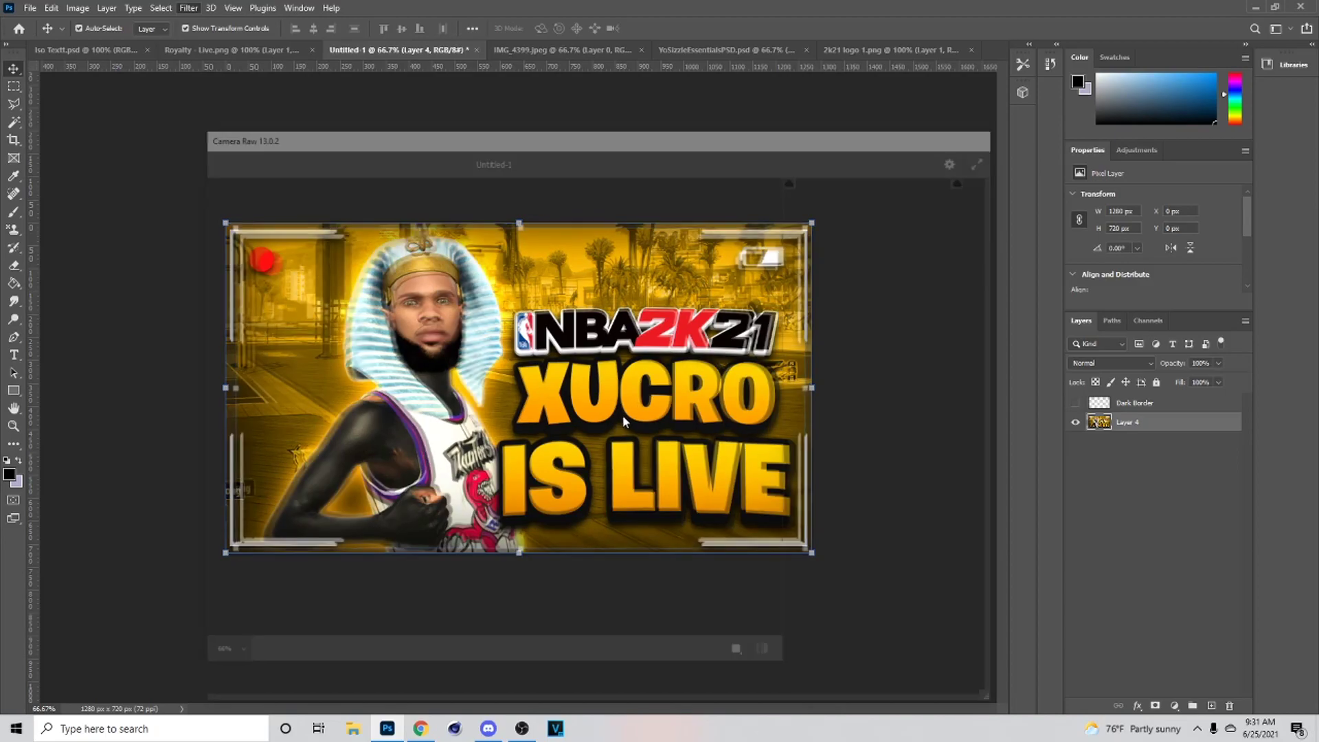
pyautogui.moveTo(876, 464); pyautogui.dragTo(888, 468)
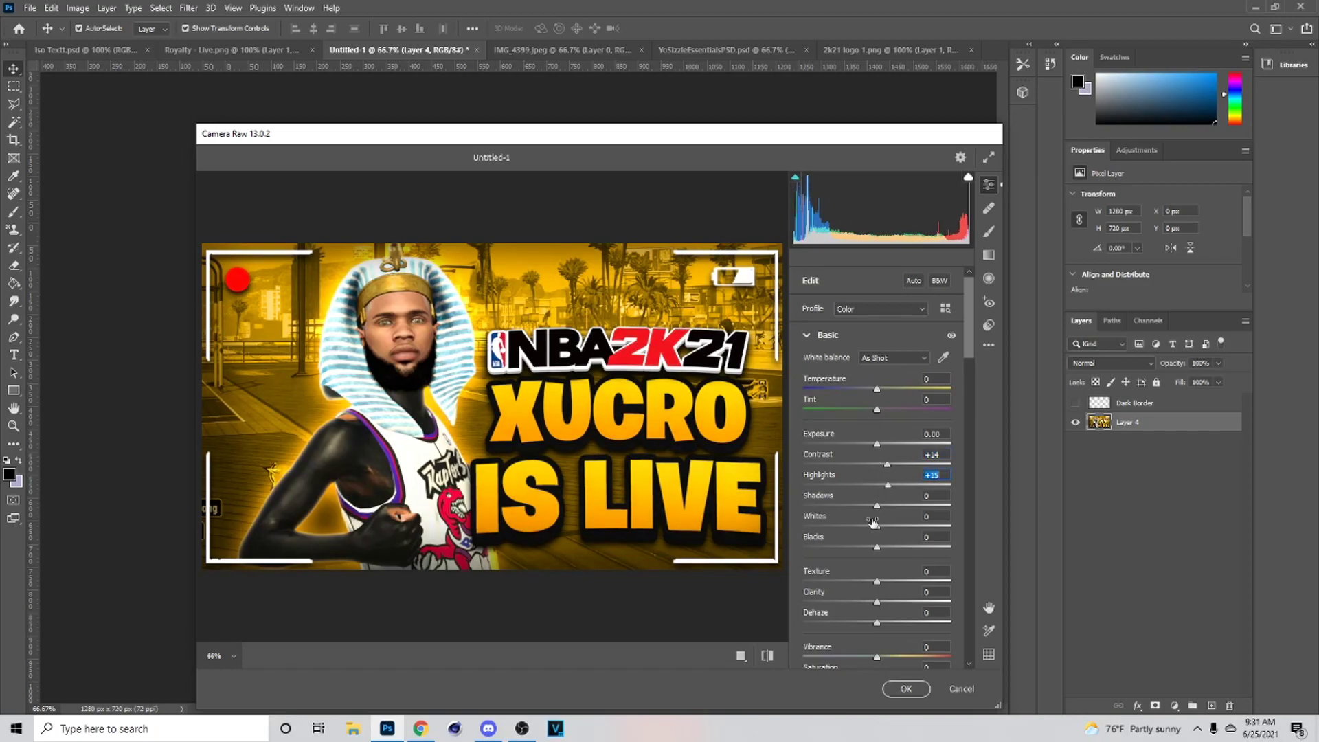
pyautogui.moveTo(876, 547); pyautogui.dragTo(885, 547)
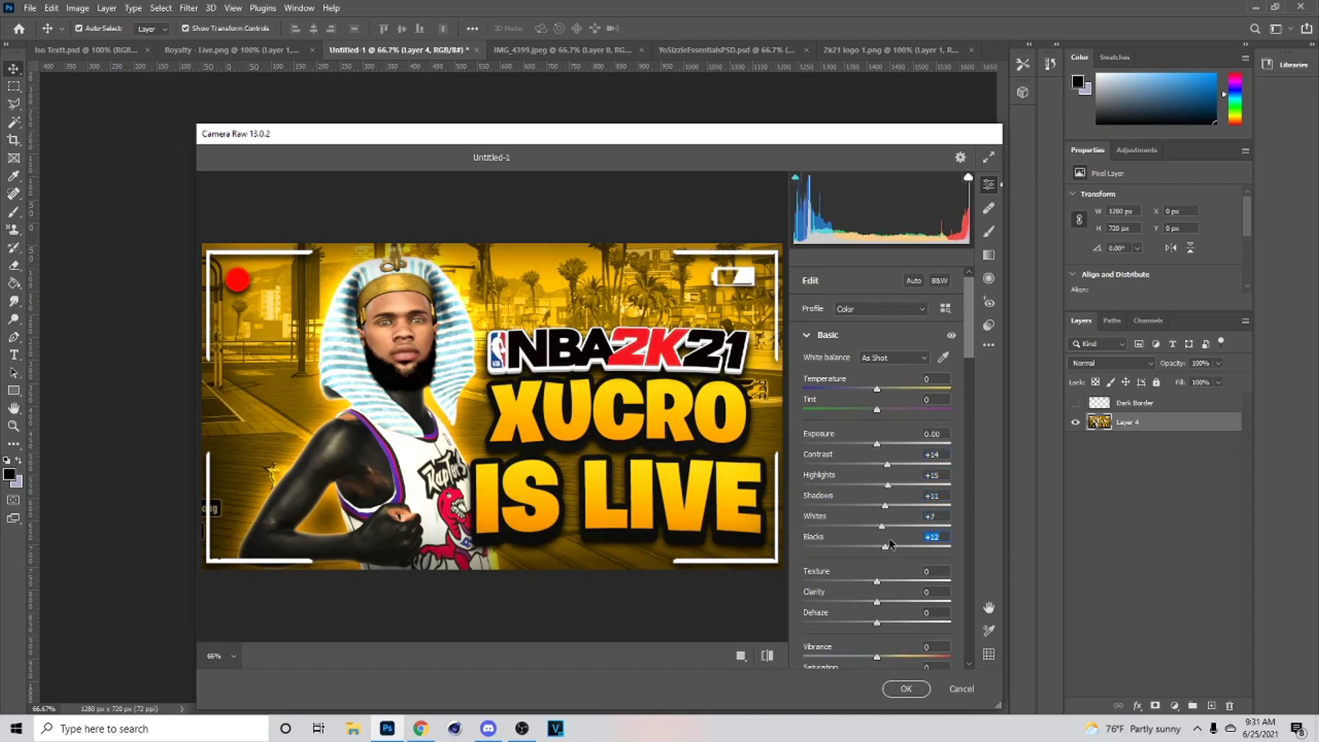
pyautogui.moveTo(881, 391); pyautogui.dragTo(880, 390)
# Add texture detail and boost saturation and vibrance to +10
pyautogui.scroll(-2, 901, 537)
pyautogui.moveTo(877, 515)
pyautogui.mouseDown()
pyautogui.moveTo(890, 516)
pyautogui.moveTo(884, 549)
pyautogui.moveTo(886, 521)
pyautogui.mouseUp()
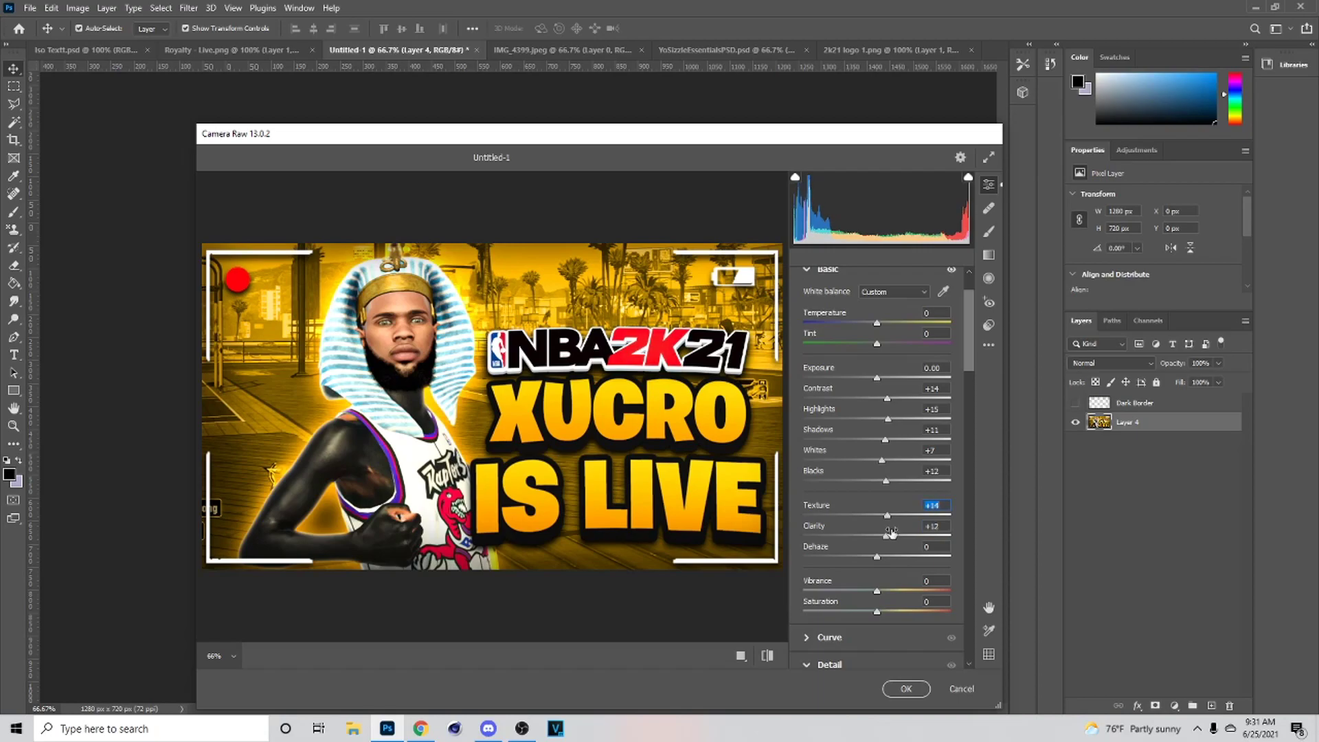
pyautogui.scroll(-5, 879, 512)
pyautogui.moveTo(878, 448); pyautogui.dragTo(886, 429)
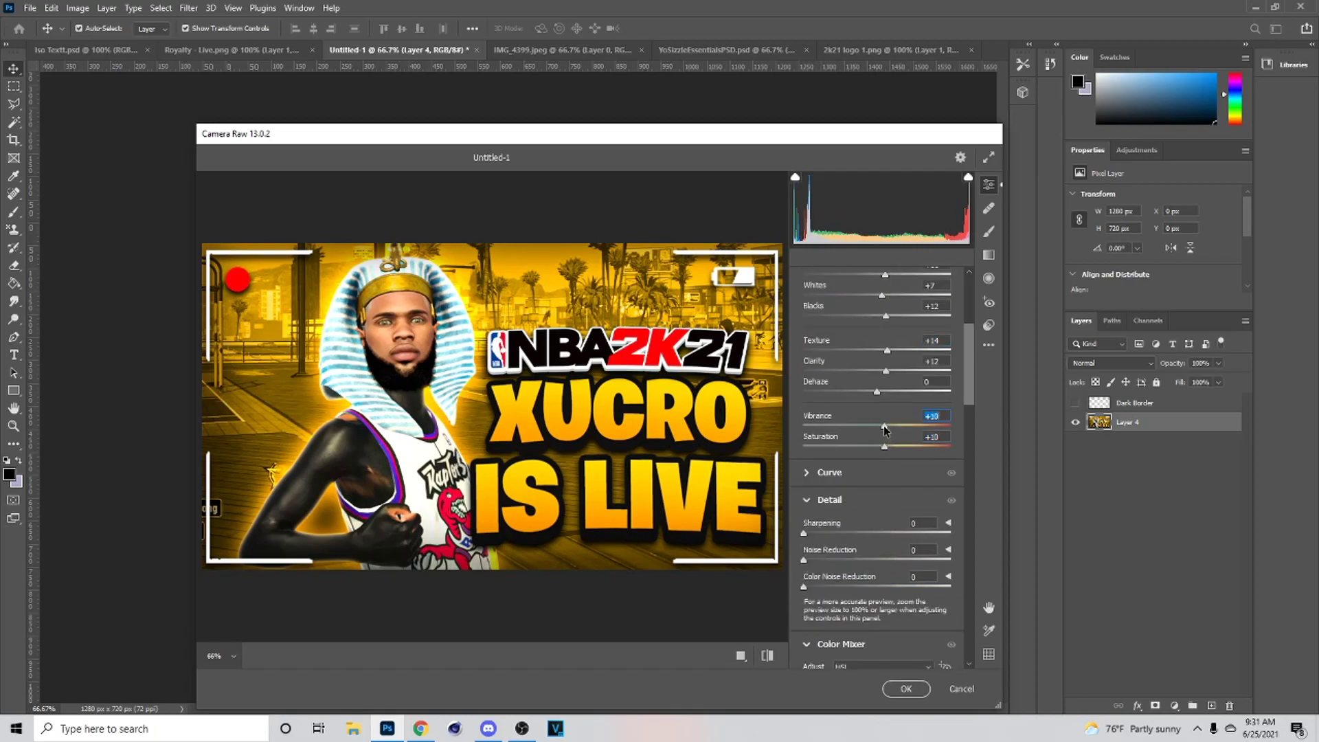
# Set the Yellows hue to -64 to push yellows toward orange
pyautogui.scroll(-6, 879, 426)
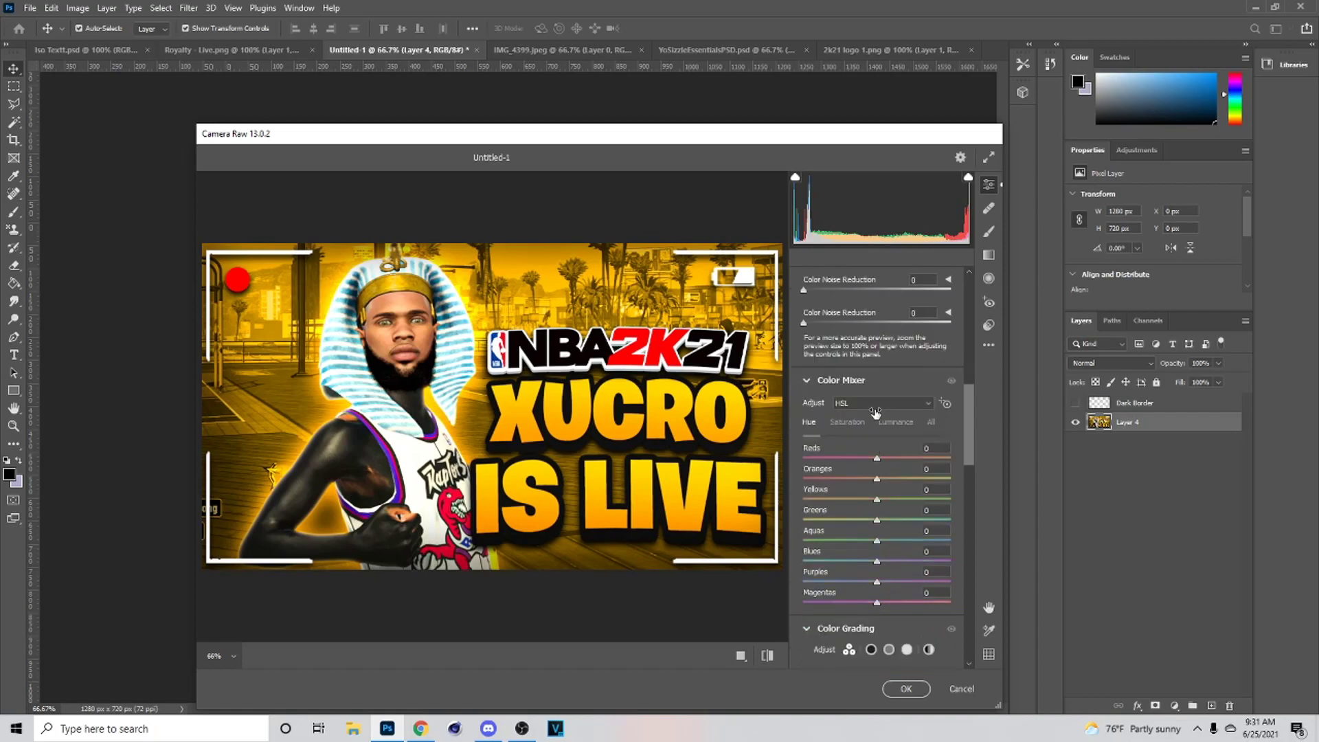
pyautogui.scroll(-5, 838, 391)
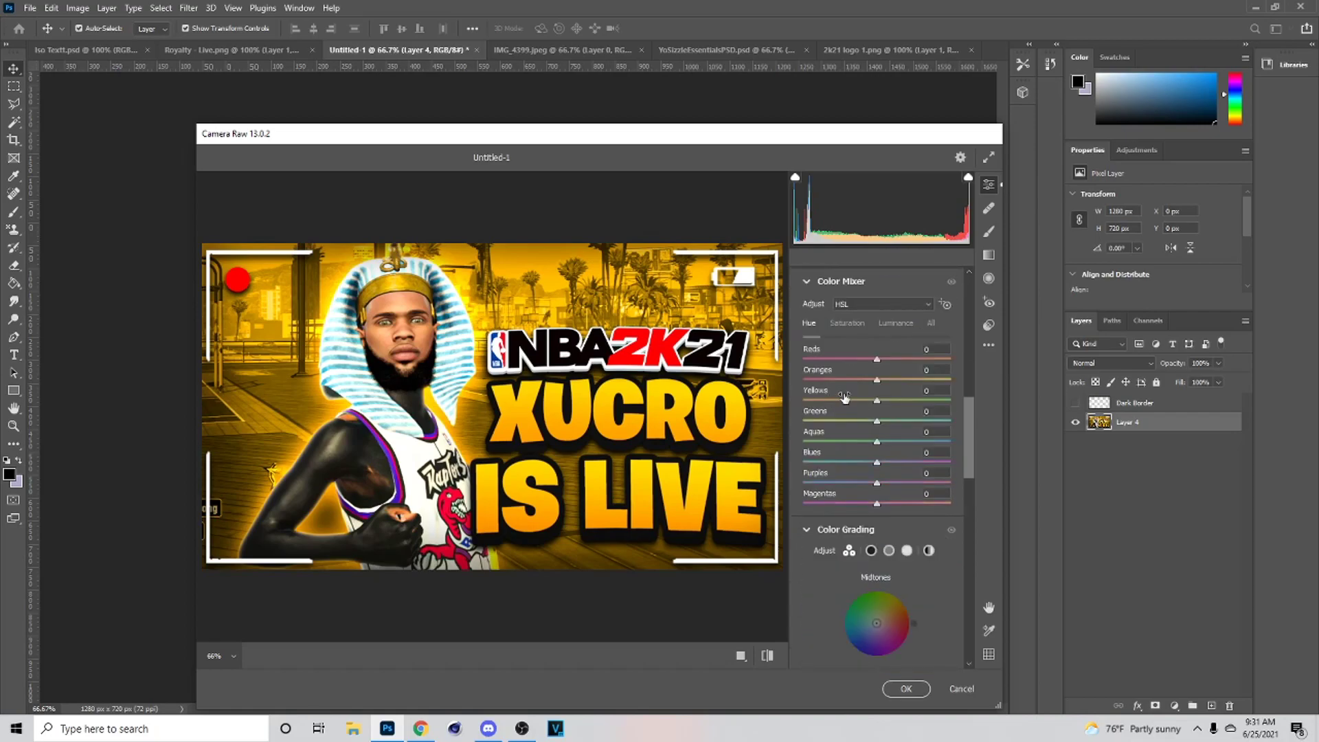
pyautogui.moveTo(867, 401)
pyautogui.mouseDown()
pyautogui.moveTo(829, 401)
pyautogui.moveTo(915, 400)
pyautogui.moveTo(878, 404)
pyautogui.moveTo(871, 382)
pyautogui.moveTo(755, 387)
pyautogui.moveTo(880, 385)
pyautogui.mouseUp()
# Adjust the Blues hue in Camera Raw, settling on a small value
pyautogui.moveTo(878, 465); pyautogui.dragTo(785, 460)
pyautogui.moveTo(907, 458); pyautogui.dragTo(978, 448)
pyautogui.moveTo(884, 440)
pyautogui.mouseDown()
pyautogui.moveTo(811, 437)
pyautogui.moveTo(881, 442)
pyautogui.mouseUp()
# Add a -26 vignette and grain of 7, then apply the Camera Raw edits
pyautogui.scroll(-6, 883, 460)
pyautogui.scroll(-1, 887, 480)
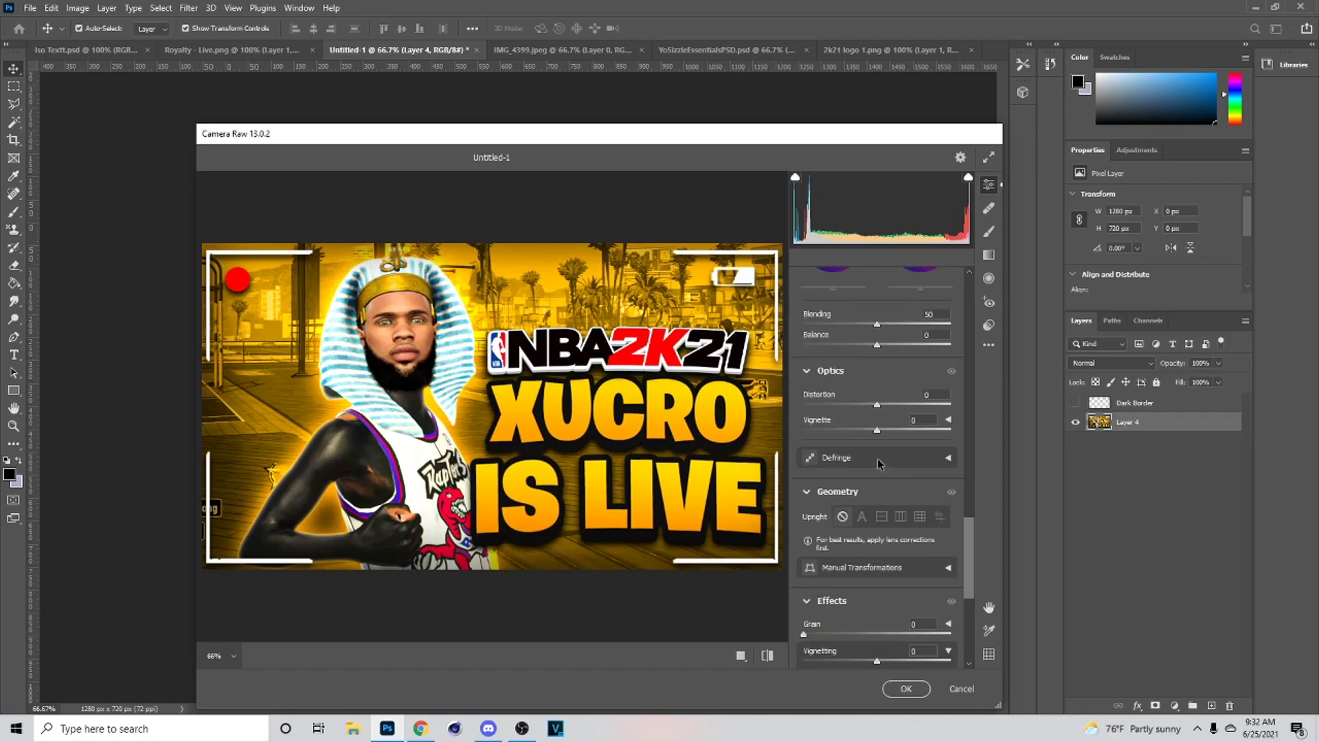
pyautogui.moveTo(879, 431)
pyautogui.mouseDown()
pyautogui.moveTo(893, 430)
pyautogui.moveTo(858, 424)
pyautogui.mouseUp()
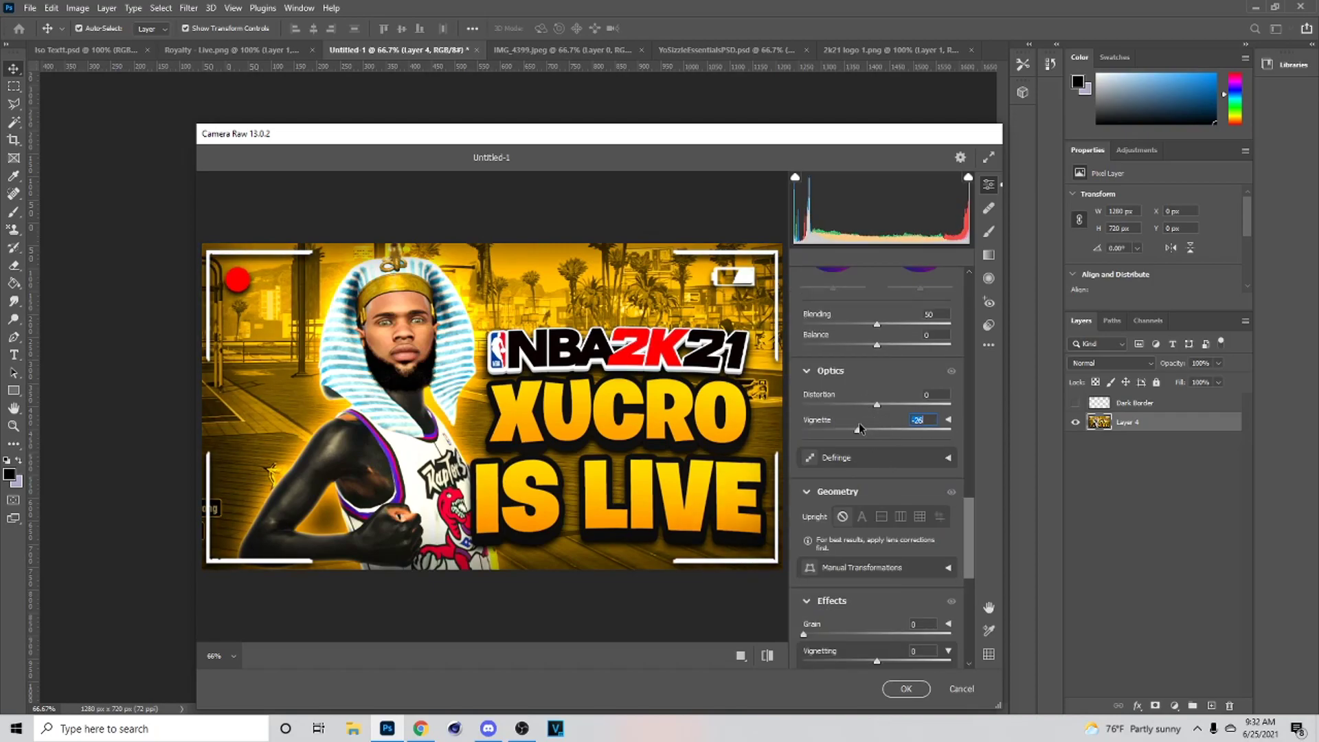
pyautogui.scroll(-3, 868, 458)
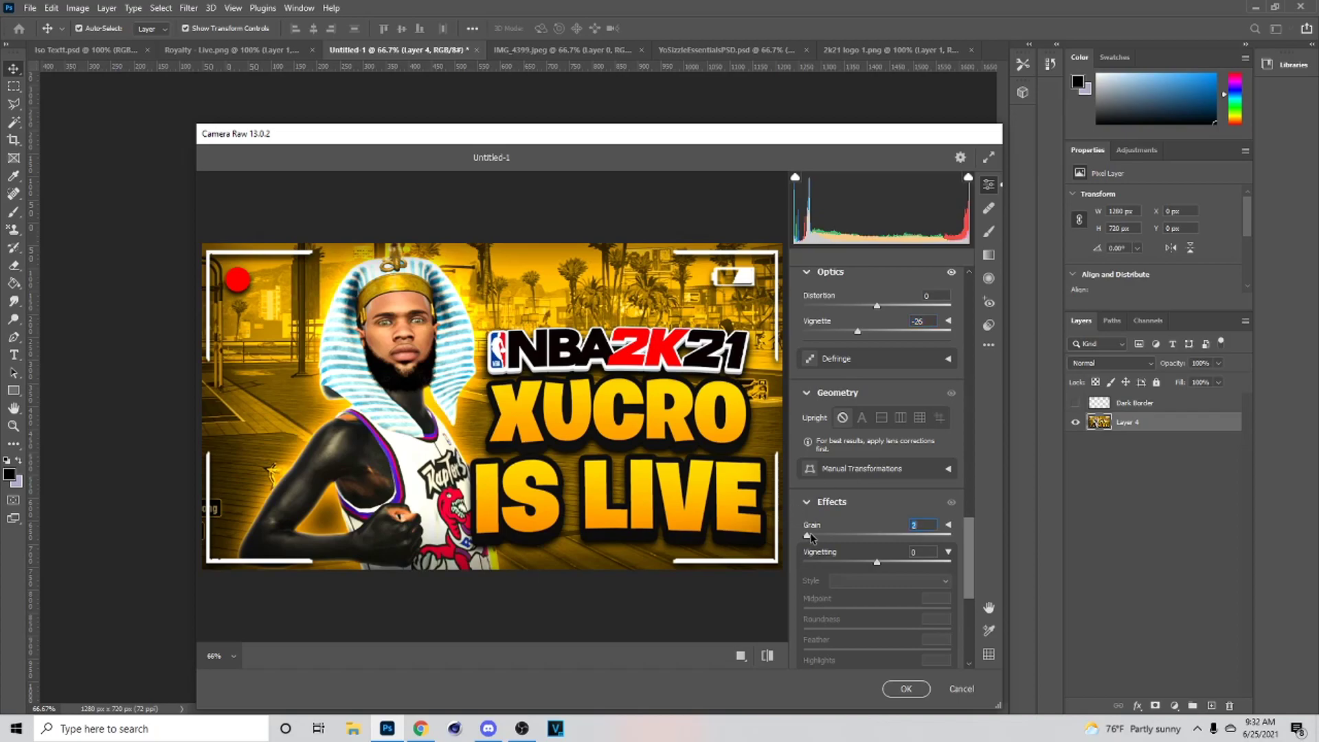
pyautogui.scroll(-9, 884, 543)
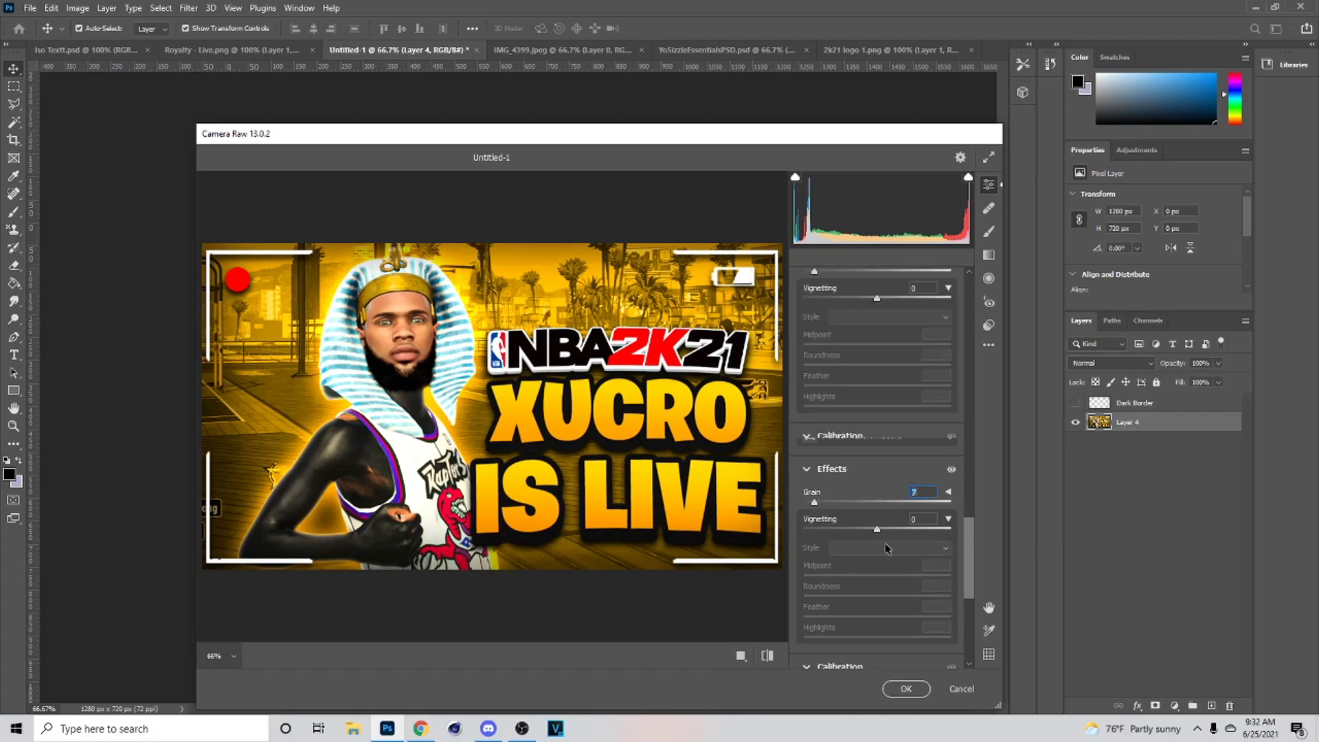
pyautogui.click(905, 688)
pyautogui.moveTo(328, 355); pyautogui.dragTo(347, 389)
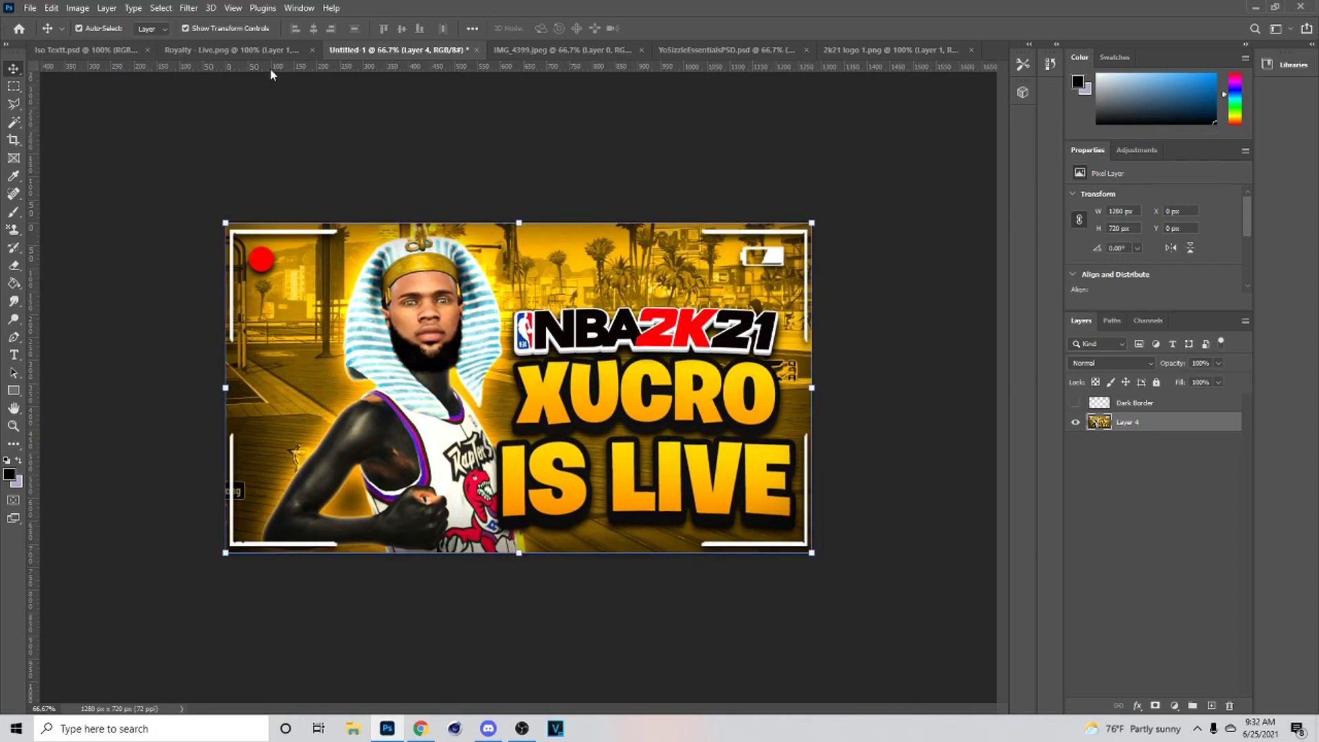
# Add a new empty layer above the image and switch to the Brush tool
pyautogui.click(188, 8)
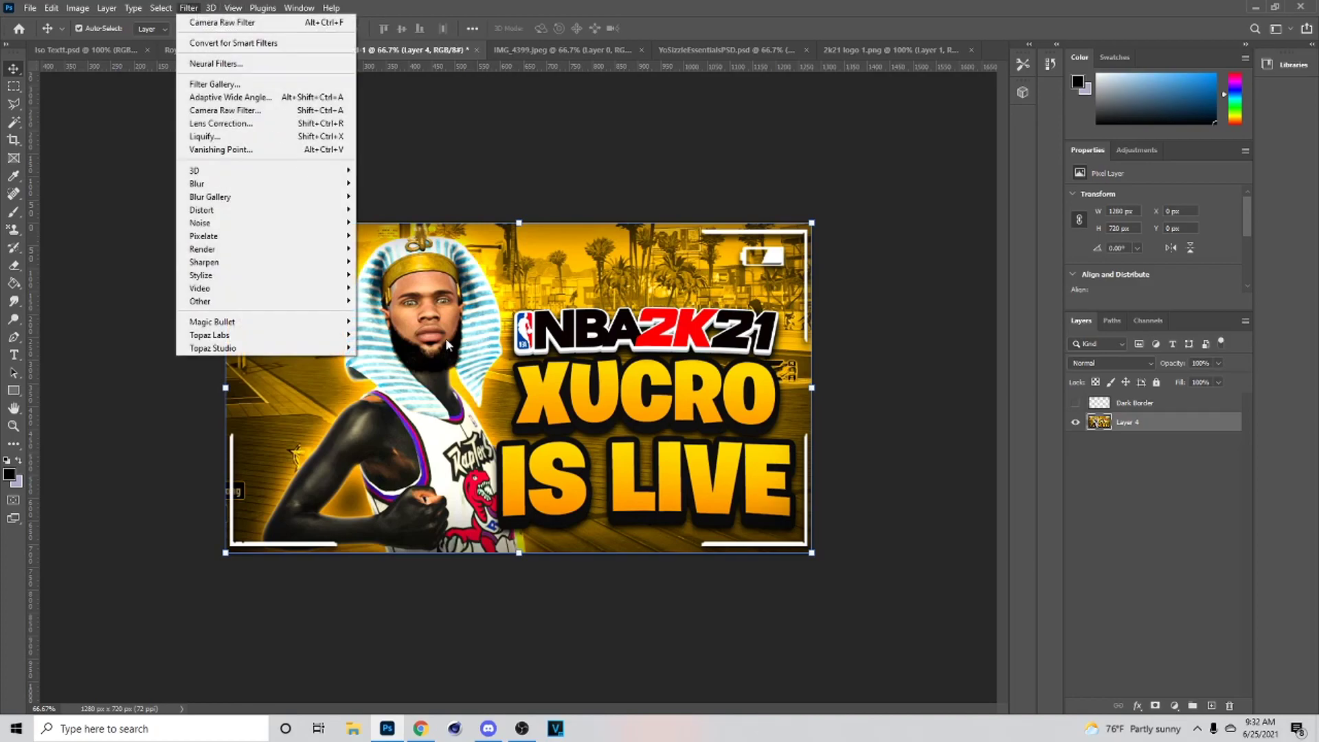
pyautogui.click(636, 356)
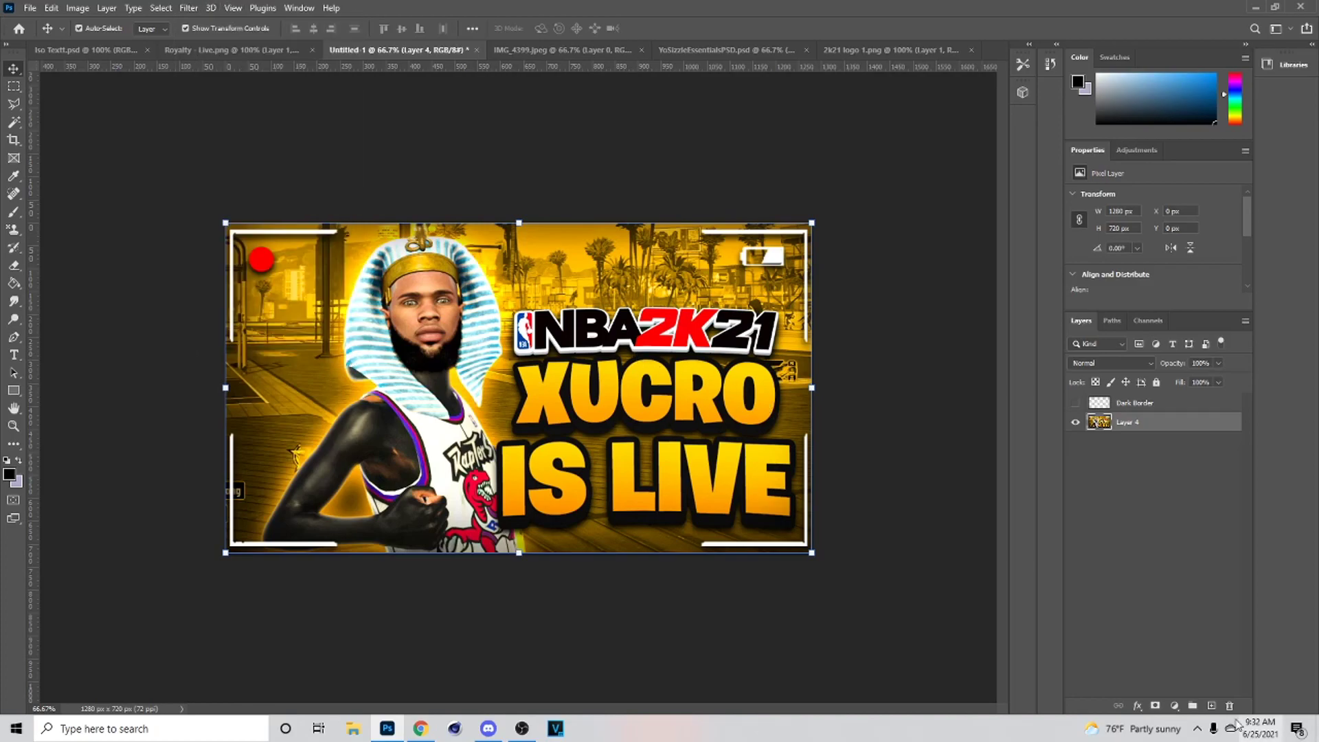
pyautogui.click(1213, 706)
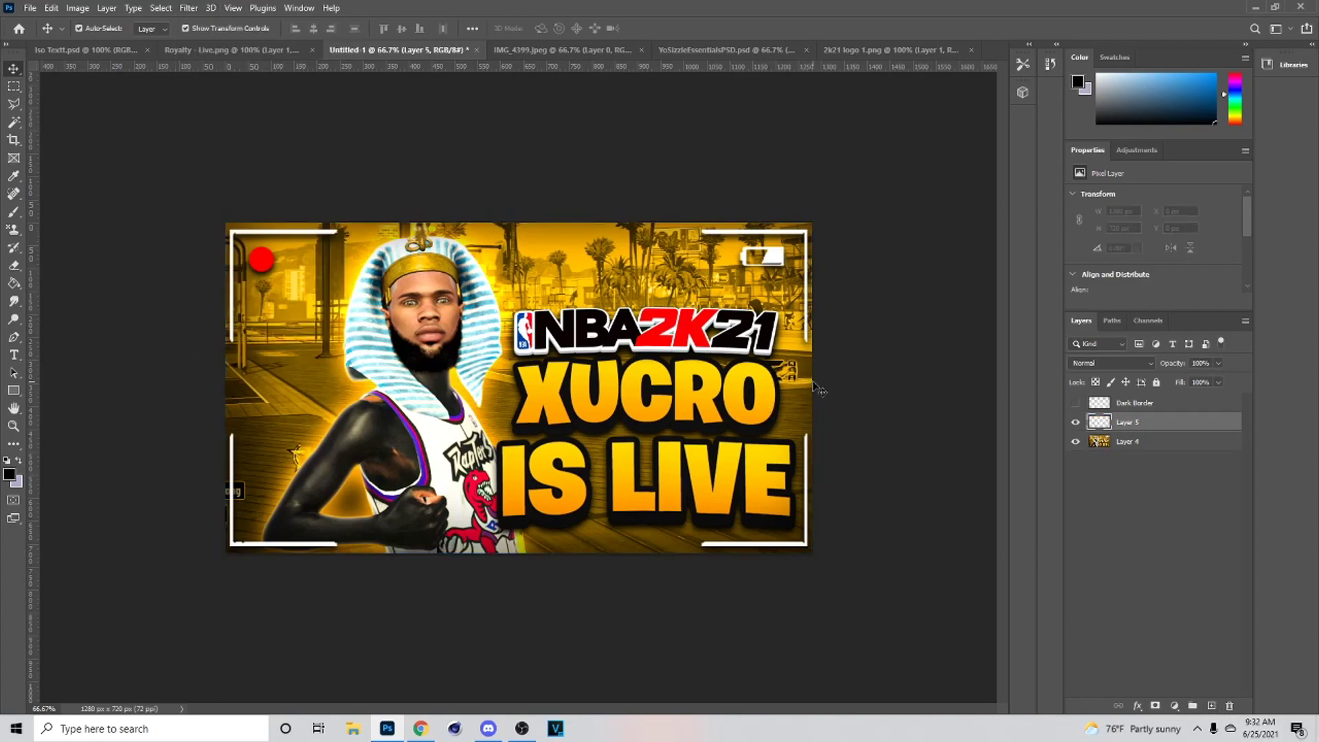
pyautogui.press('b')
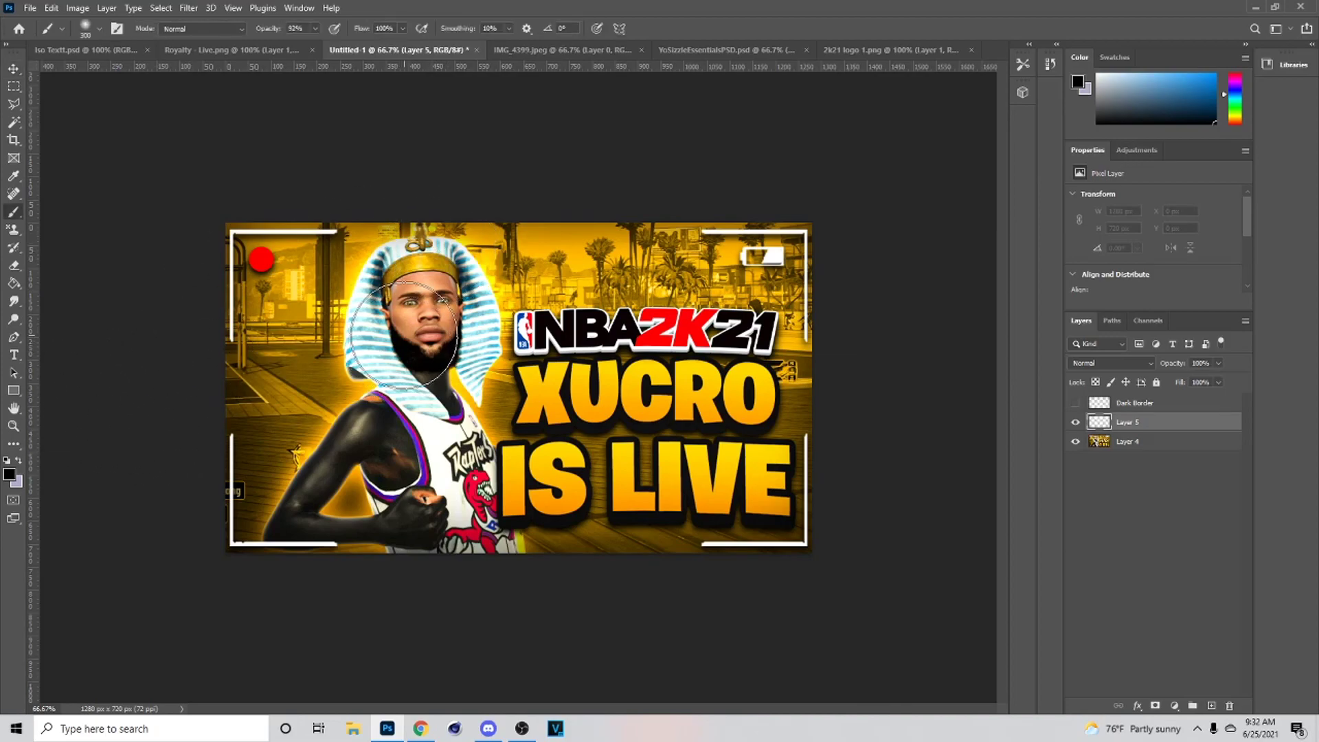
# Paint sampled orange, yellow and red glows near IS, XUCRO, the 2K logo and the arm
pyautogui.keyDown('alt'); pyautogui.click(548, 388); pyautogui.keyUp('alt')
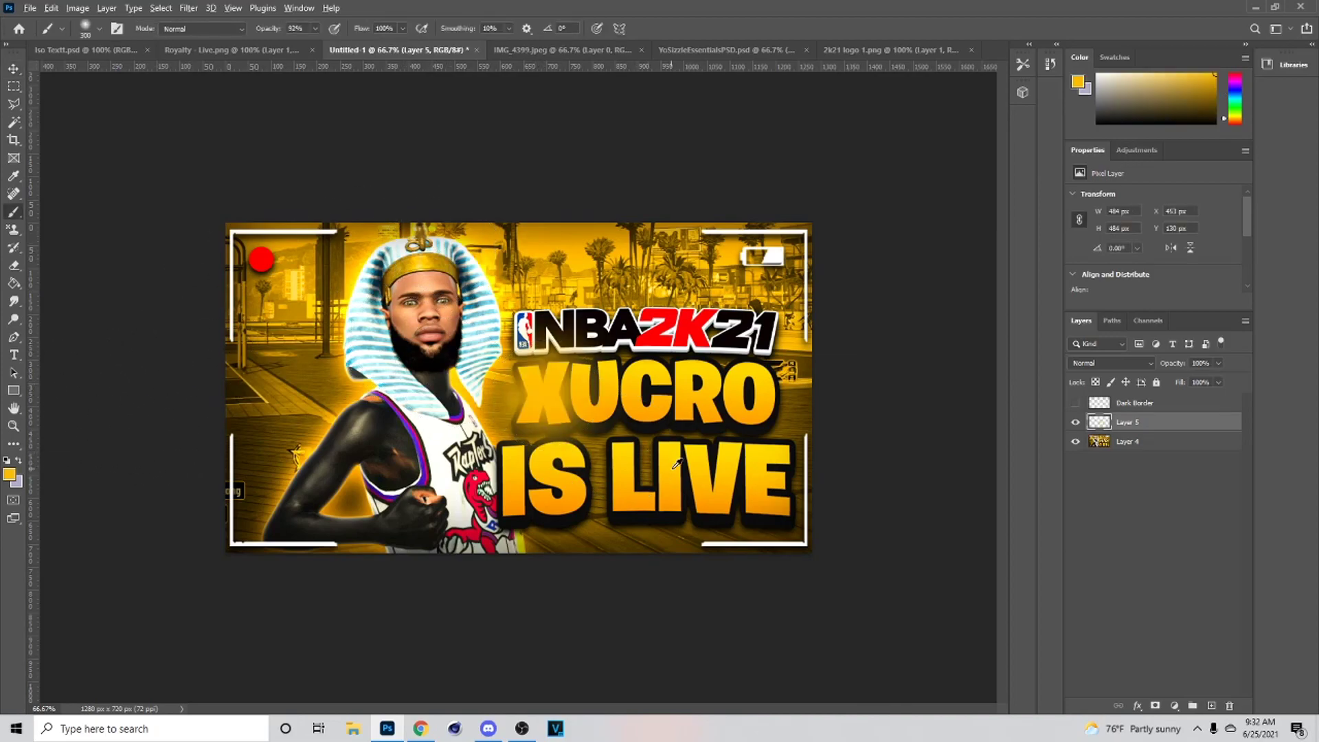
pyautogui.keyDown('alt'); pyautogui.click(521, 501); pyautogui.keyUp('alt')
pyautogui.click(511, 510)
pyautogui.keyDown('alt'); pyautogui.click(755, 370); pyautogui.keyUp('alt')
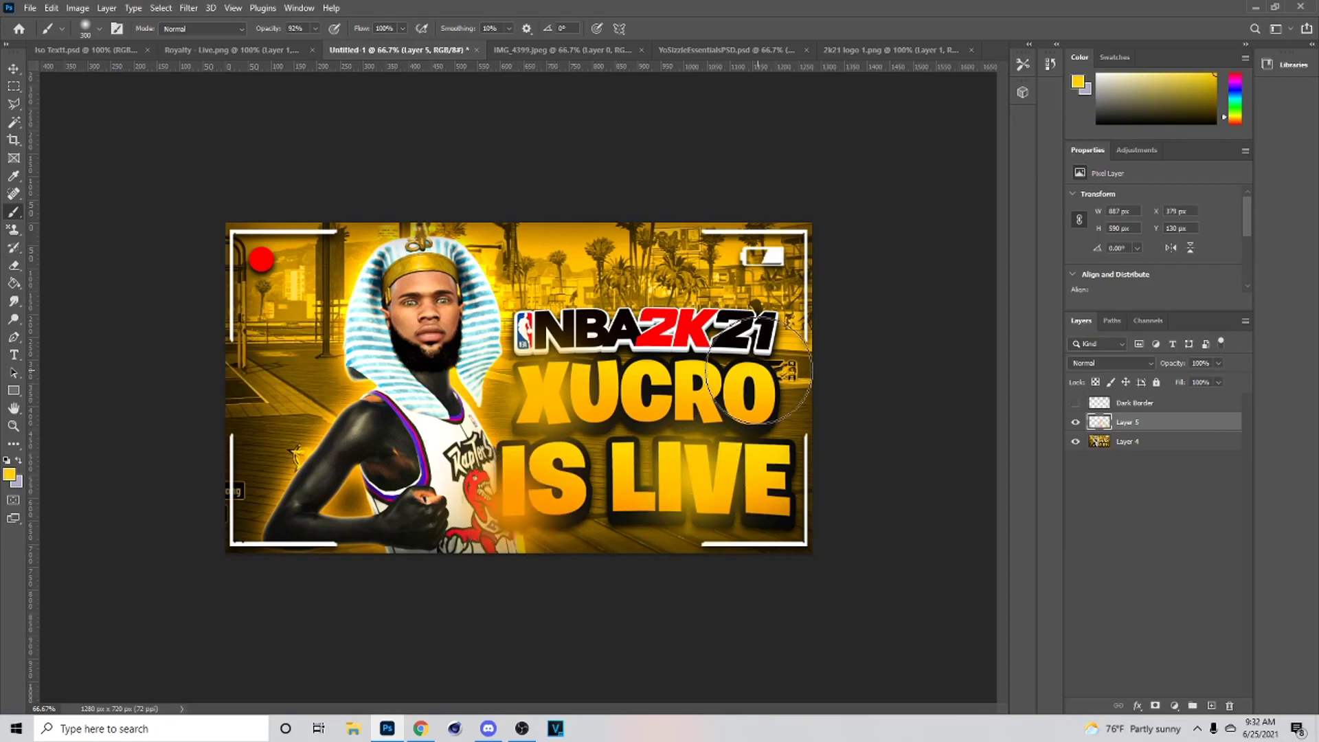
pyautogui.click(754, 373)
pyautogui.keyDown('alt'); pyautogui.click(656, 324); pyautogui.keyUp('alt')
pyautogui.click(656, 295)
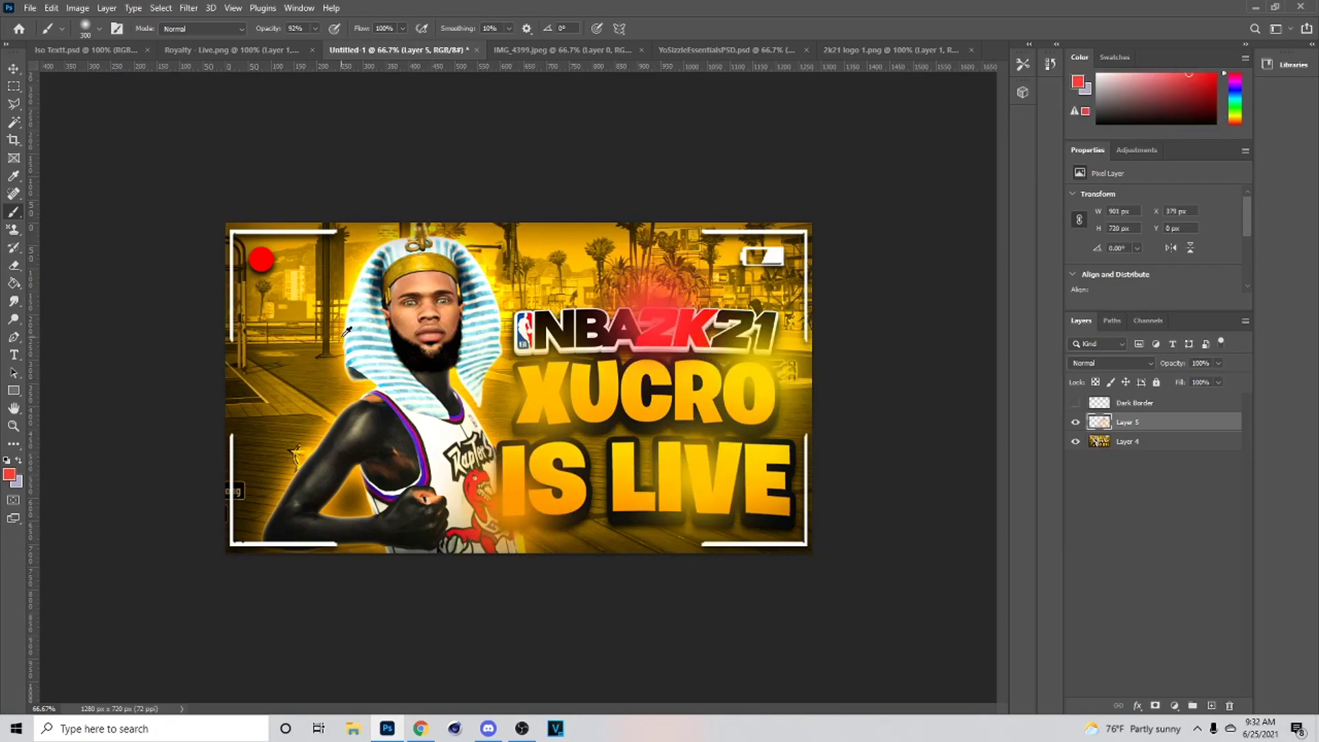
pyautogui.keyDown('alt'); pyautogui.click(364, 395); pyautogui.keyUp('alt')
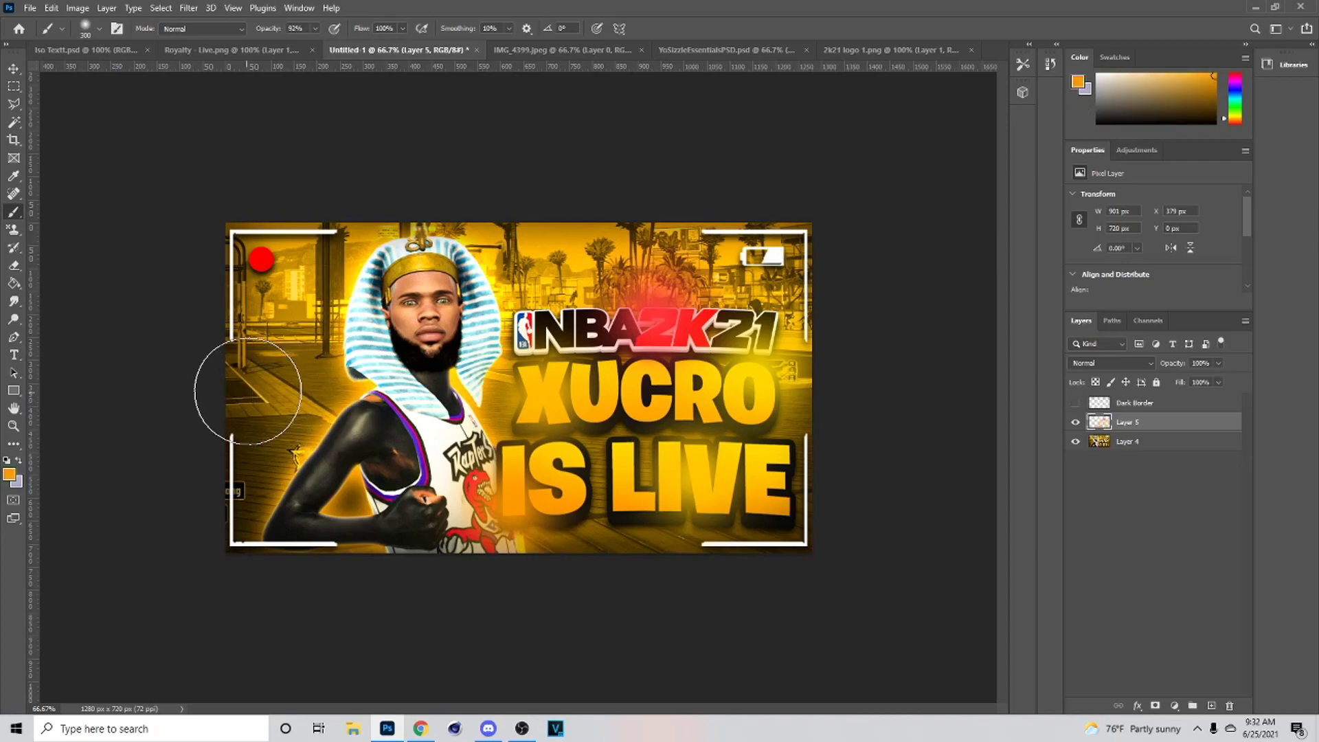
pyautogui.moveTo(306, 386); pyautogui.dragTo(235, 368)
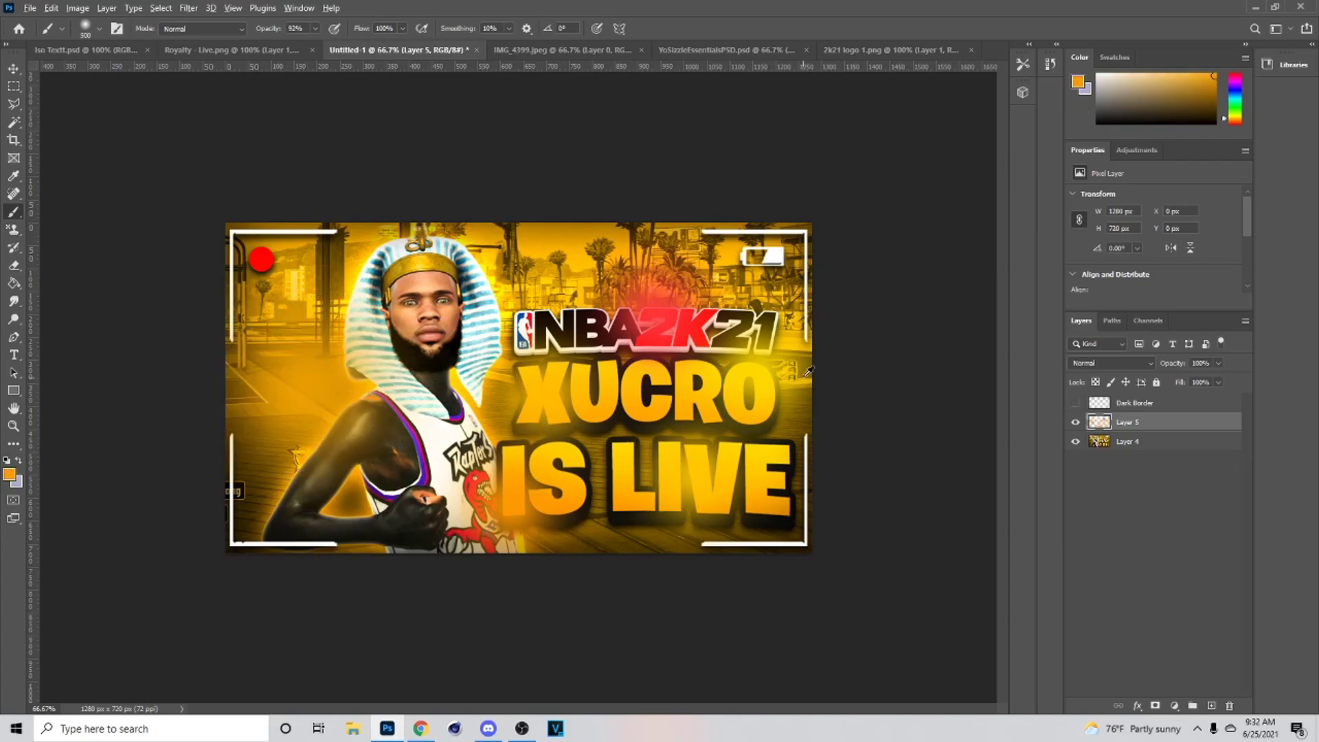
# Set the glow layer to Screen at 23% opacity and merge it into Layer 4
pyautogui.click(1089, 370)
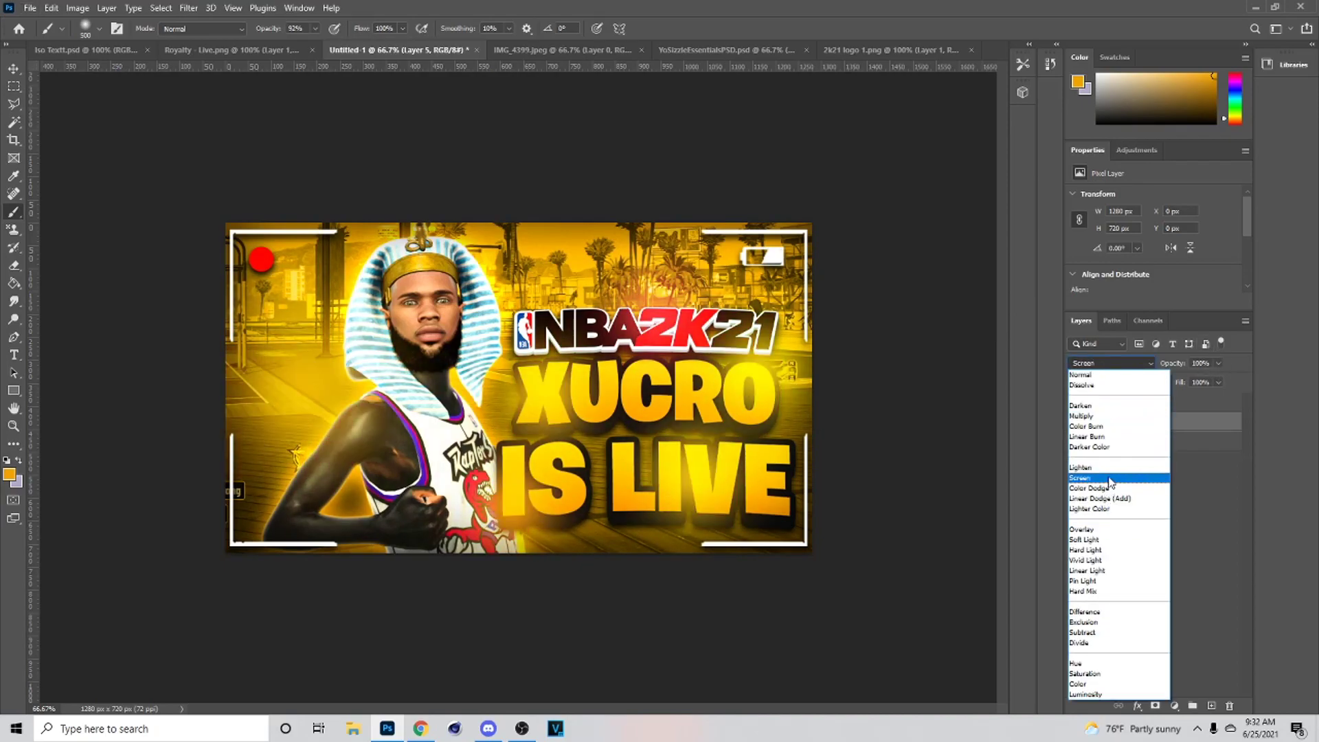
pyautogui.click(1109, 478)
pyautogui.click(1217, 364)
pyautogui.moveTo(1168, 382); pyautogui.dragTo(1172, 383)
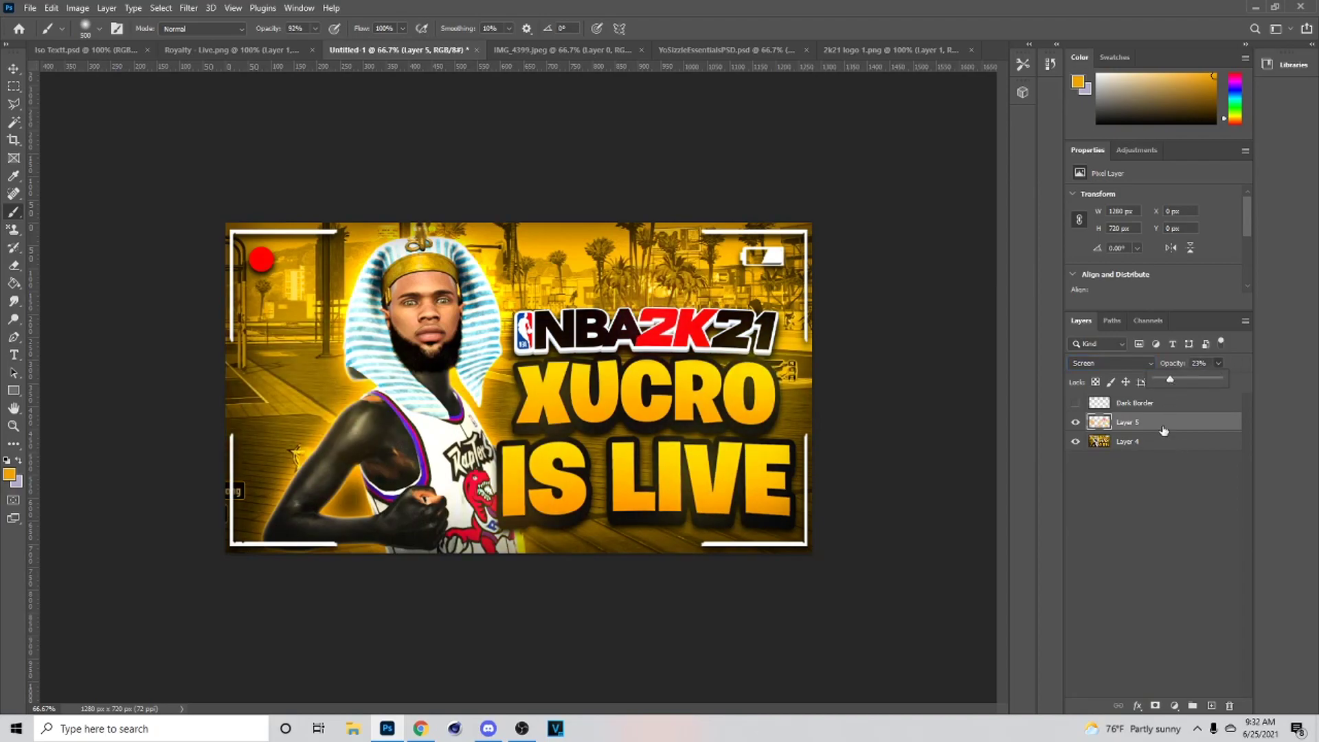
pyautogui.rightClick(1167, 429)
pyautogui.click(1057, 540)
# Duplicate Layer 4 and apply a Gaussian Blur to the copy
pyautogui.press('v')
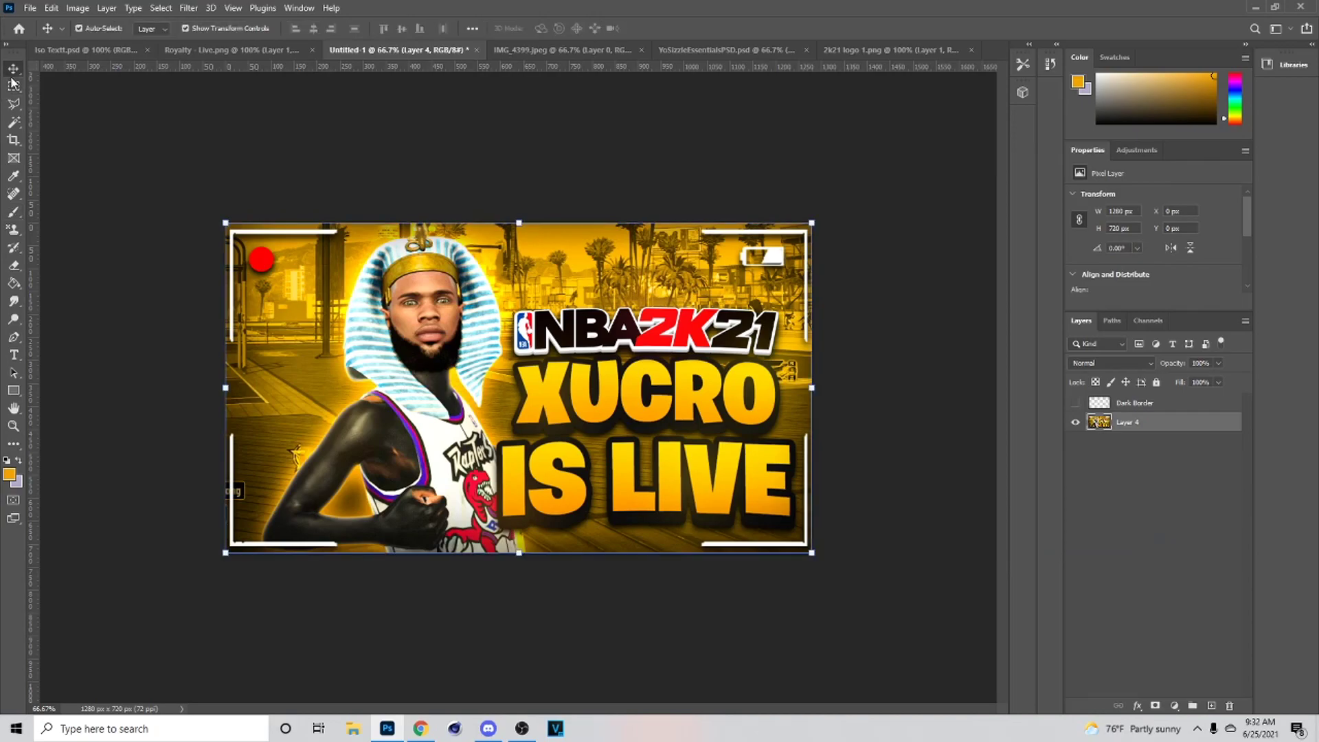
pyautogui.hotkey('ctrl', 'j')
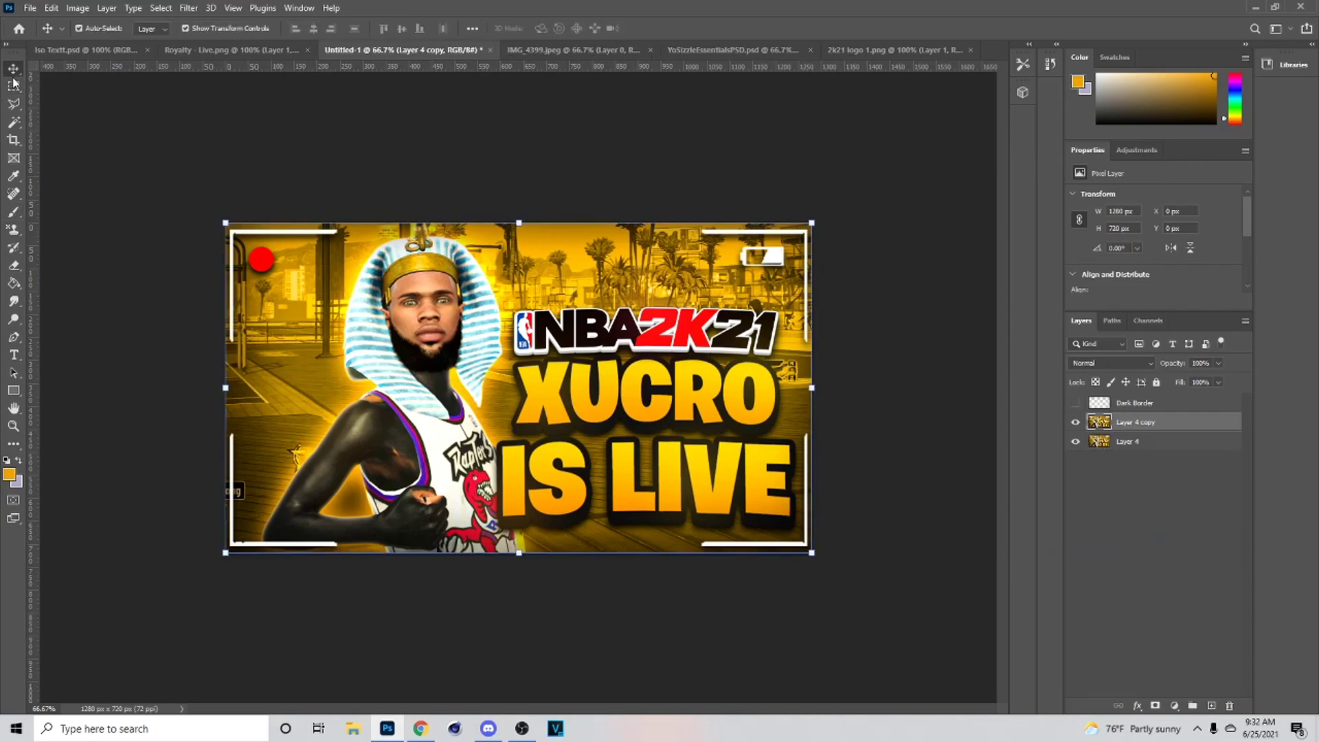
pyautogui.click(189, 8)
pyautogui.moveTo(206, 180)
pyautogui.click(393, 235)
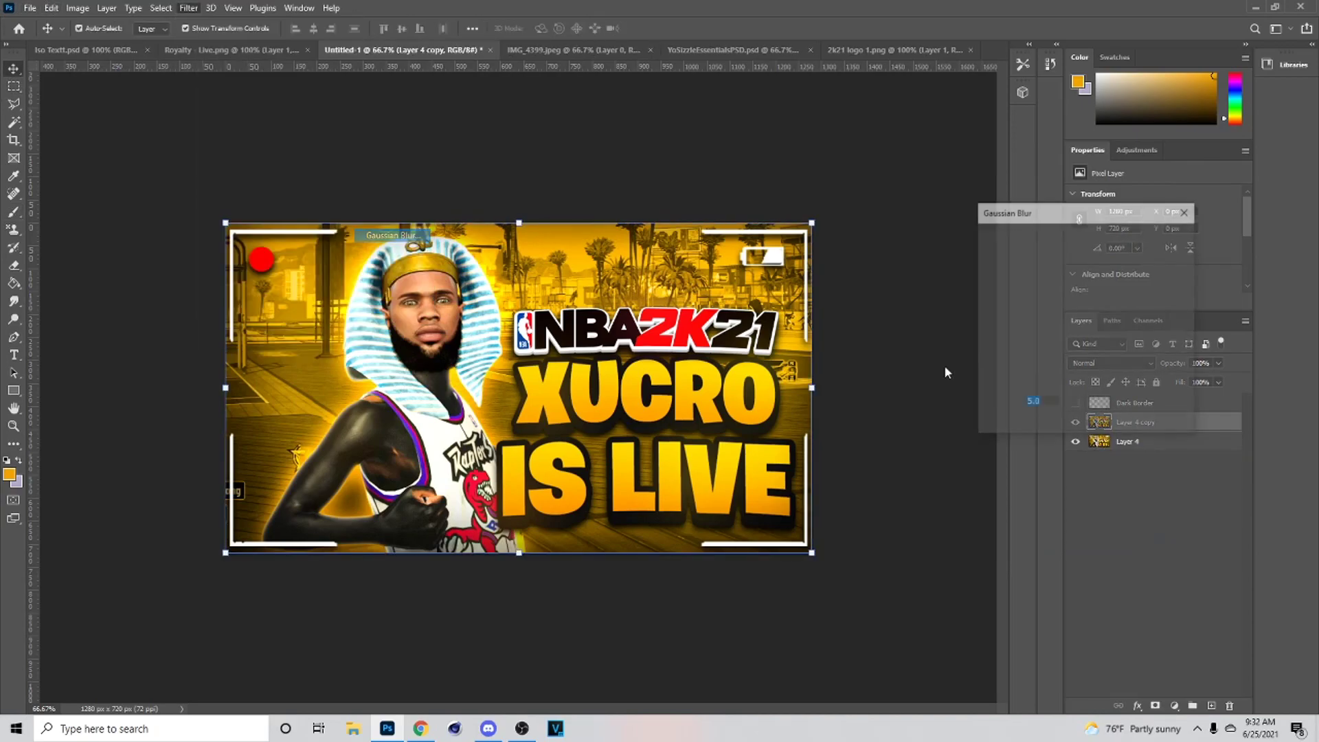
pyautogui.click(1162, 238)
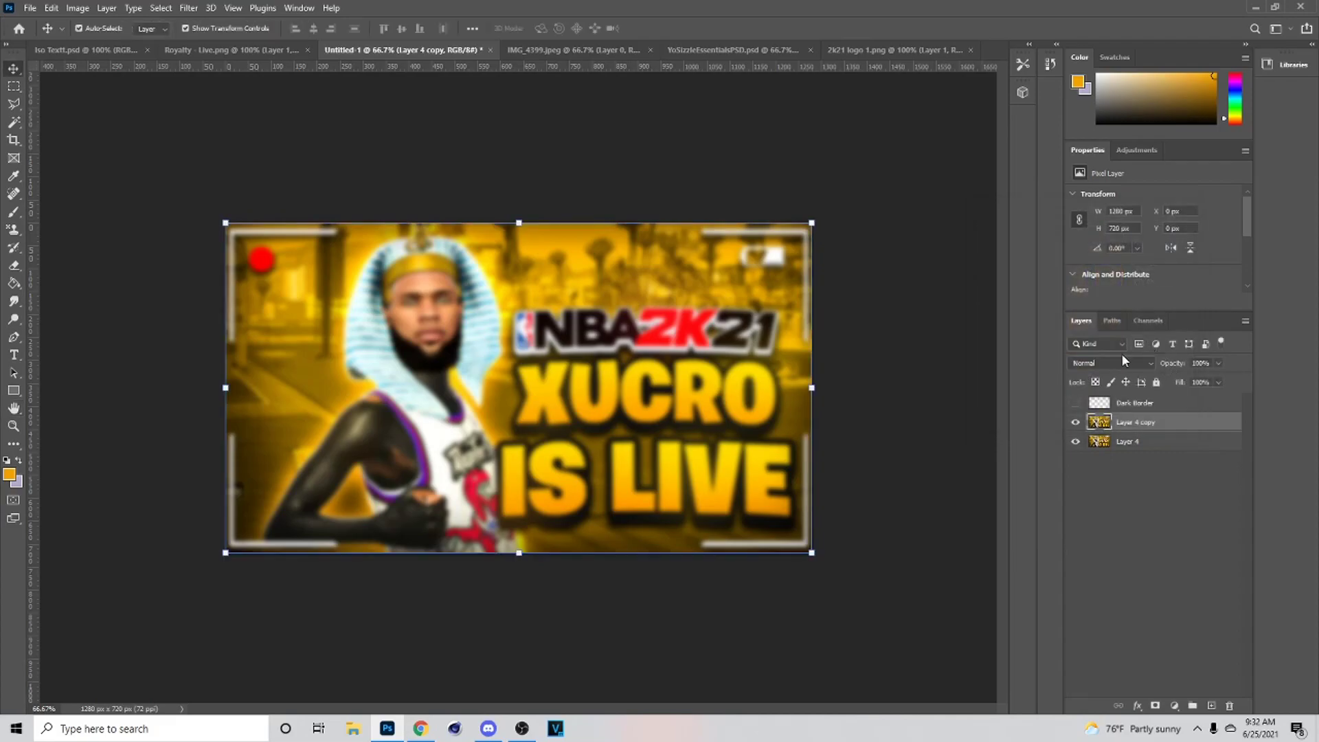
# Blend the blurred copy in Lighter Color mode at about 20% opacity
pyautogui.click(1121, 362)
pyautogui.click(1126, 509)
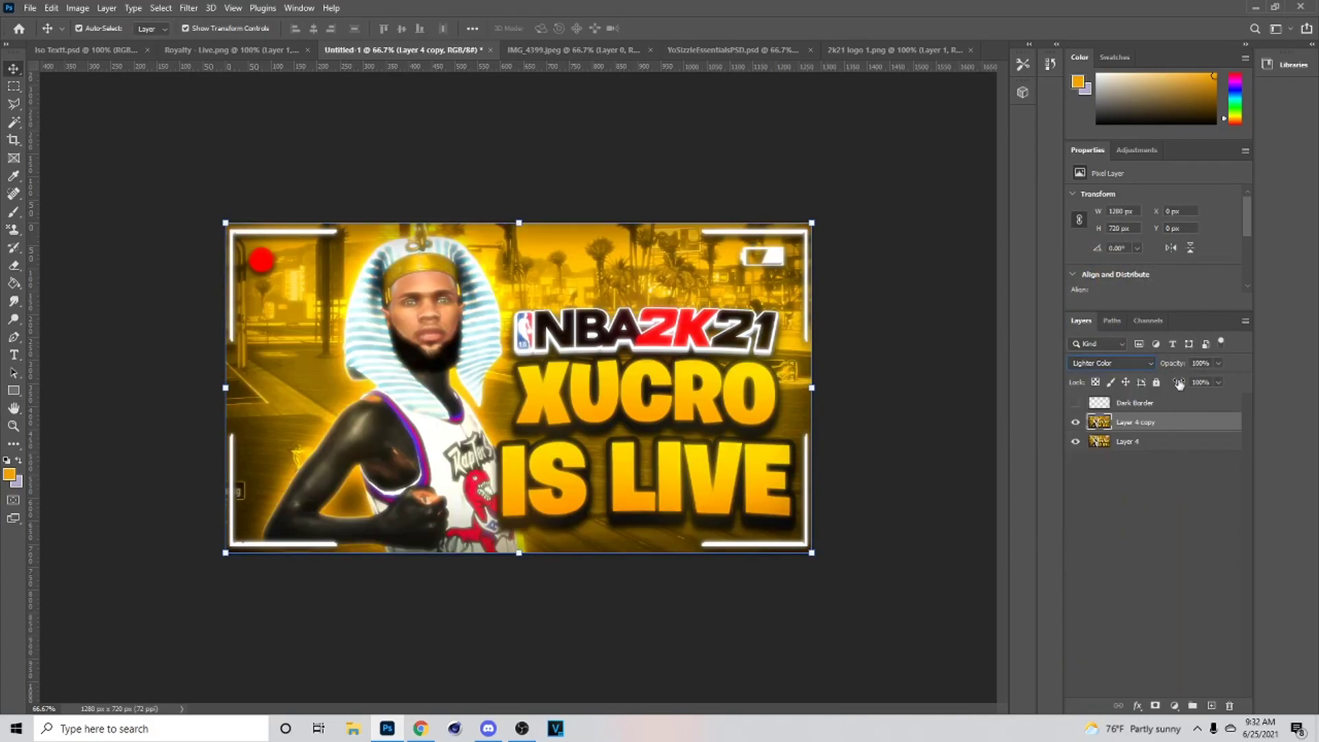
pyautogui.moveTo(1163, 381); pyautogui.dragTo(1173, 381)
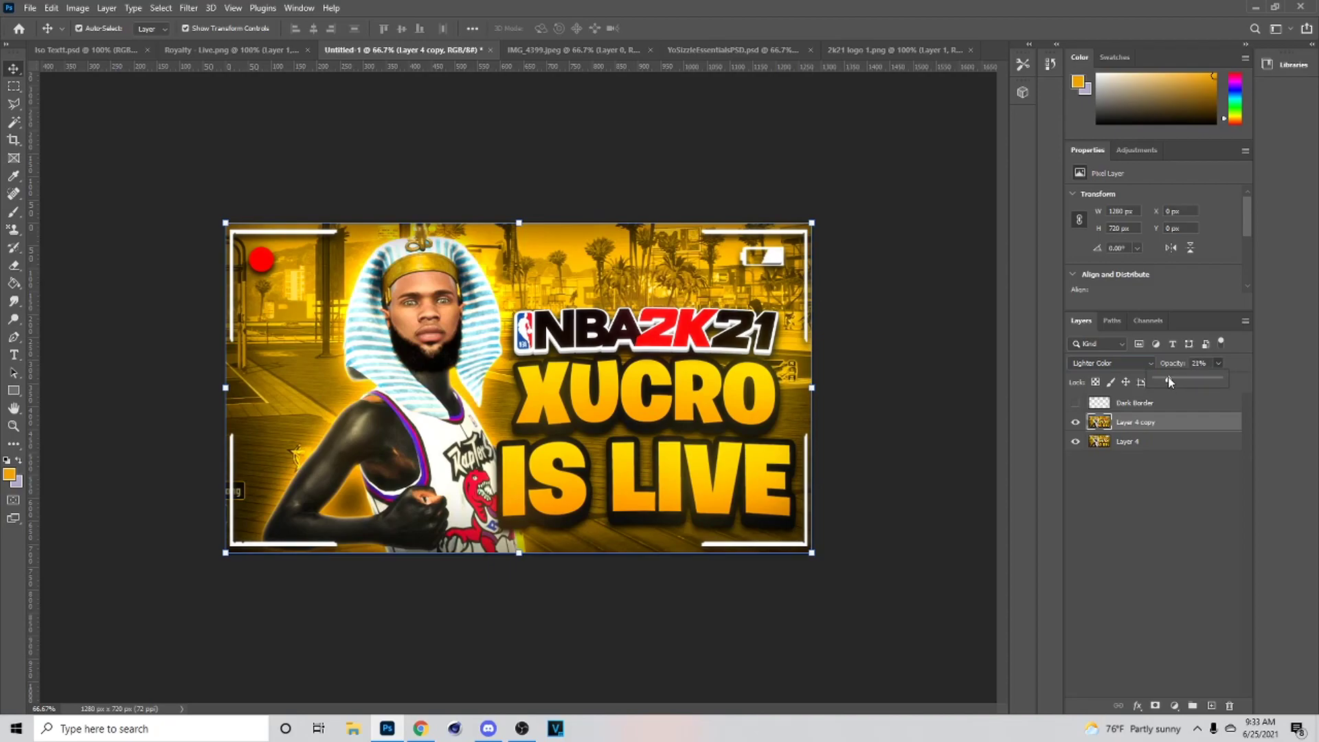
pyautogui.click(1109, 363)
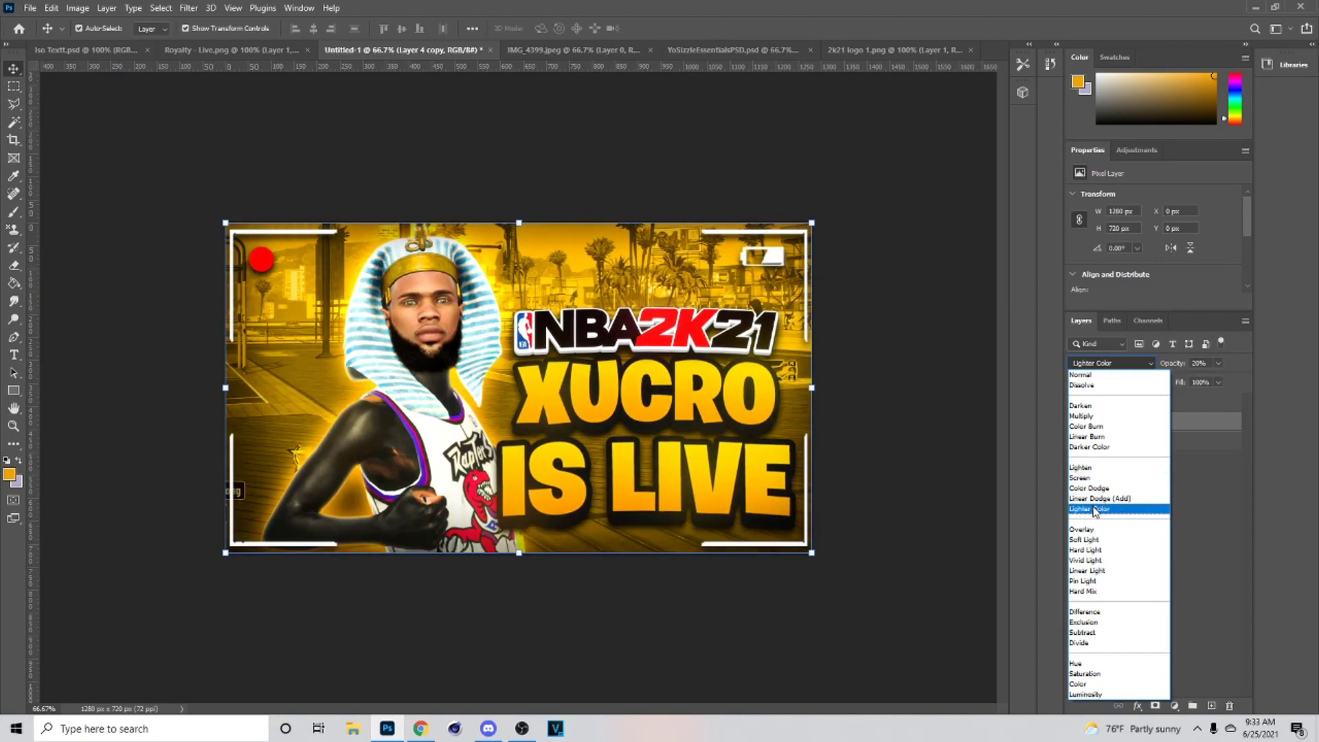
pyautogui.click(1093, 510)
# Merge the blurred copy into Layer 4, undoing an accidental Hue/Saturation adjustment layer
pyautogui.rightClick(1124, 419)
pyautogui.click(982, 539)
pyautogui.click(1174, 705)
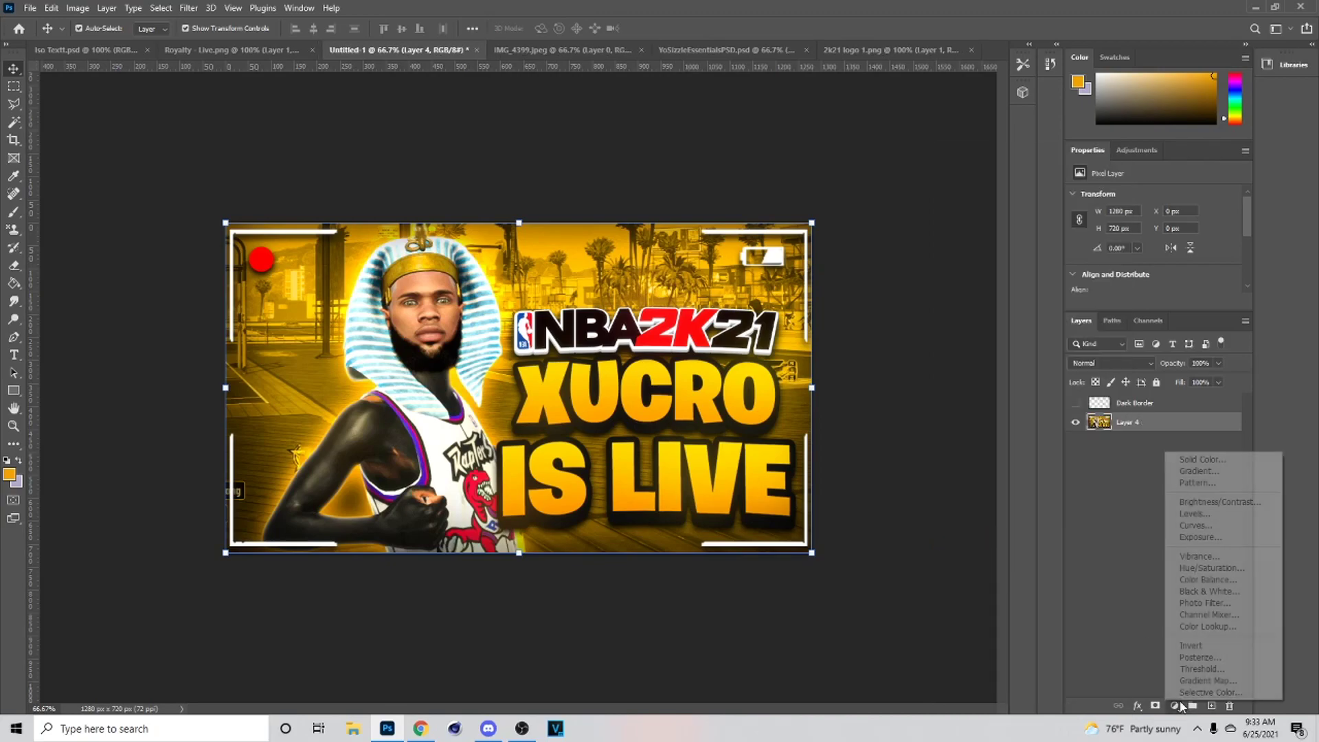
pyautogui.click(1211, 568)
pyautogui.hotkey('ctrl', 'z')
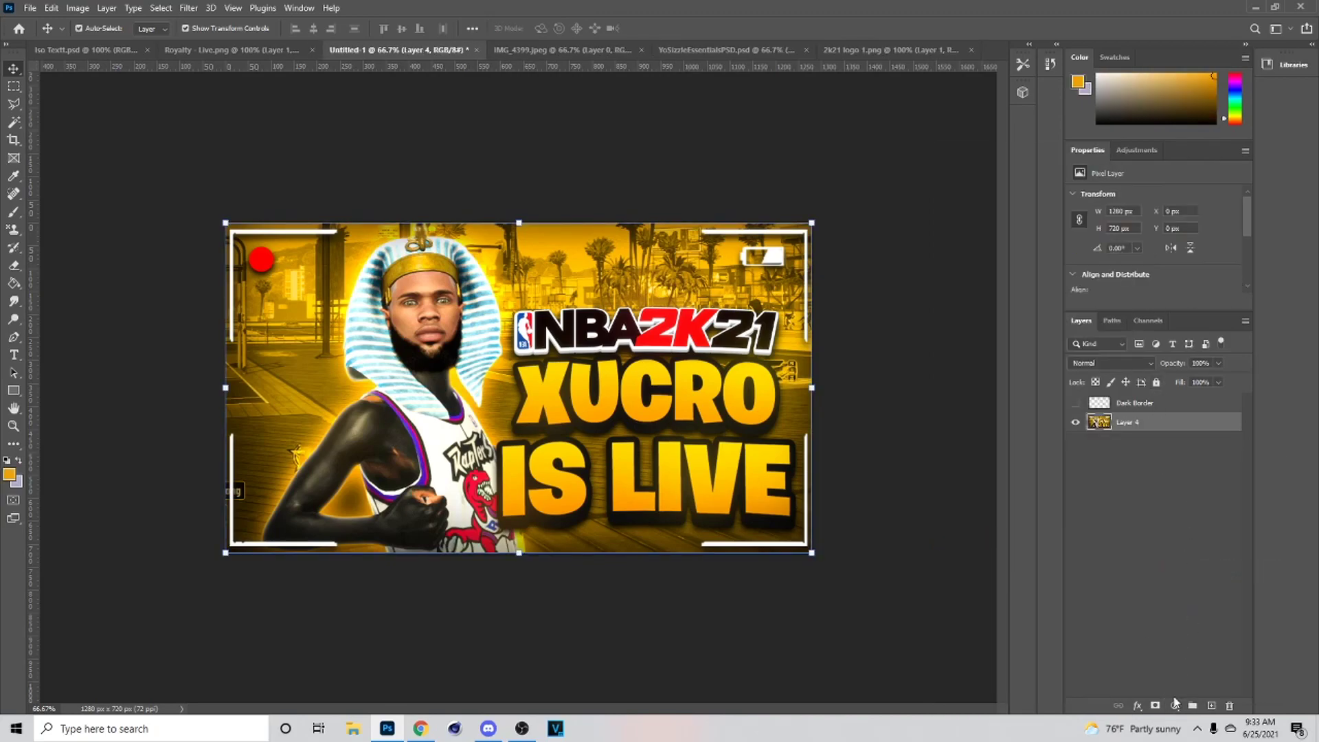
# Add a Vibrance adjustment layer with Vibrance +5 and Saturation +2, then reselect Layer 4
pyautogui.click(1174, 705)
pyautogui.click(1208, 558)
pyautogui.moveTo(1153, 237); pyautogui.dragTo(1163, 208)
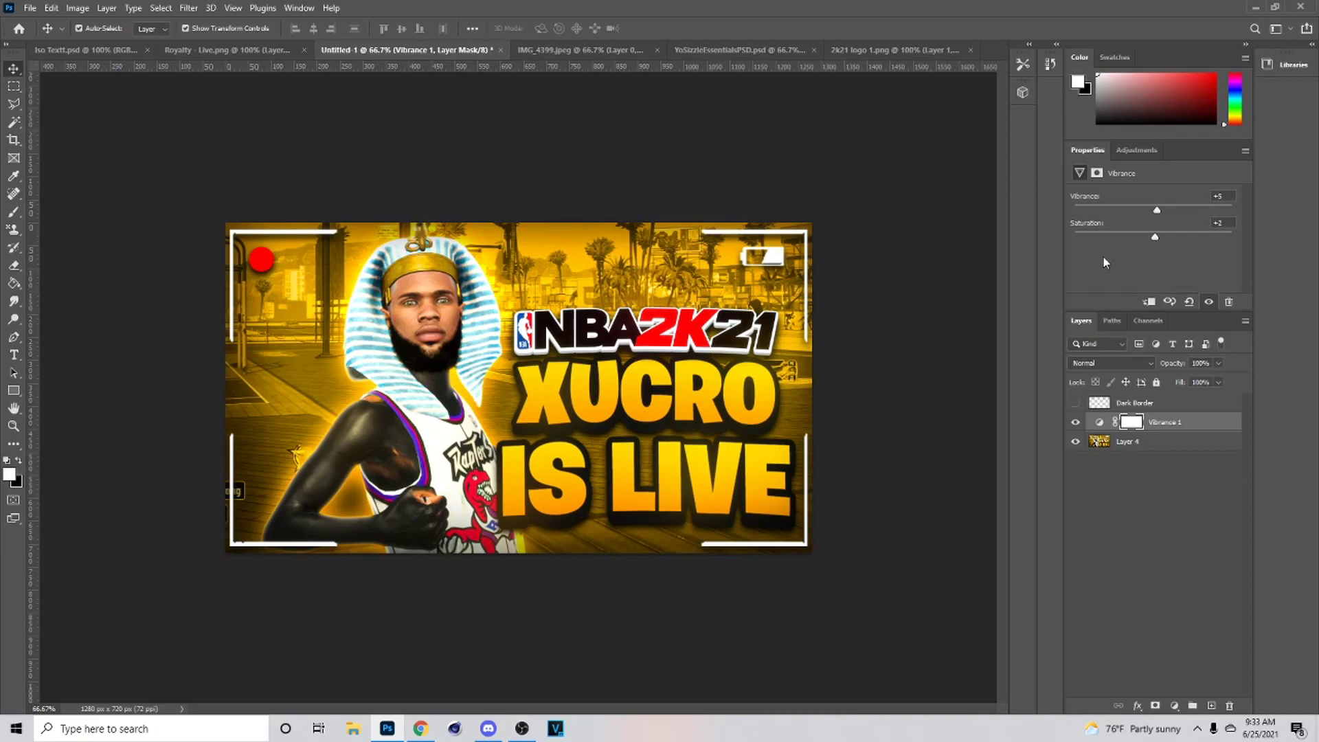
pyautogui.click(760, 417)
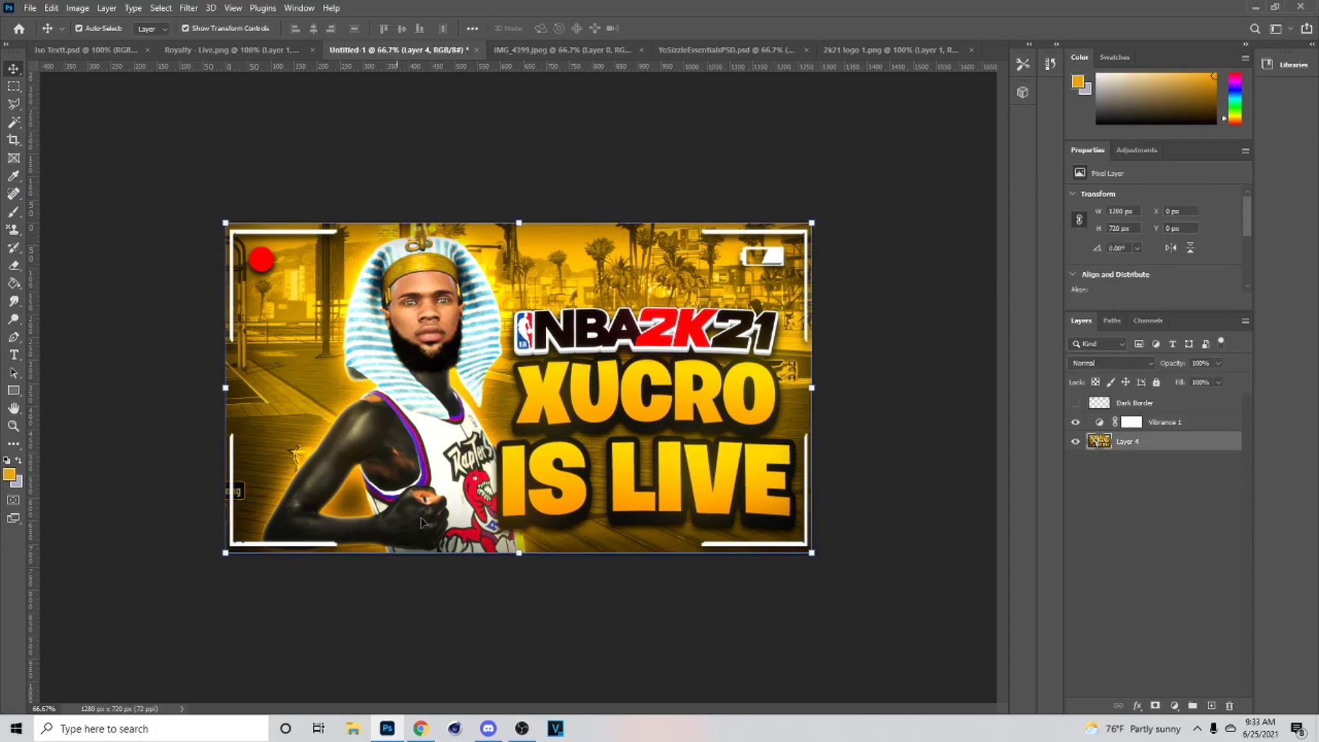